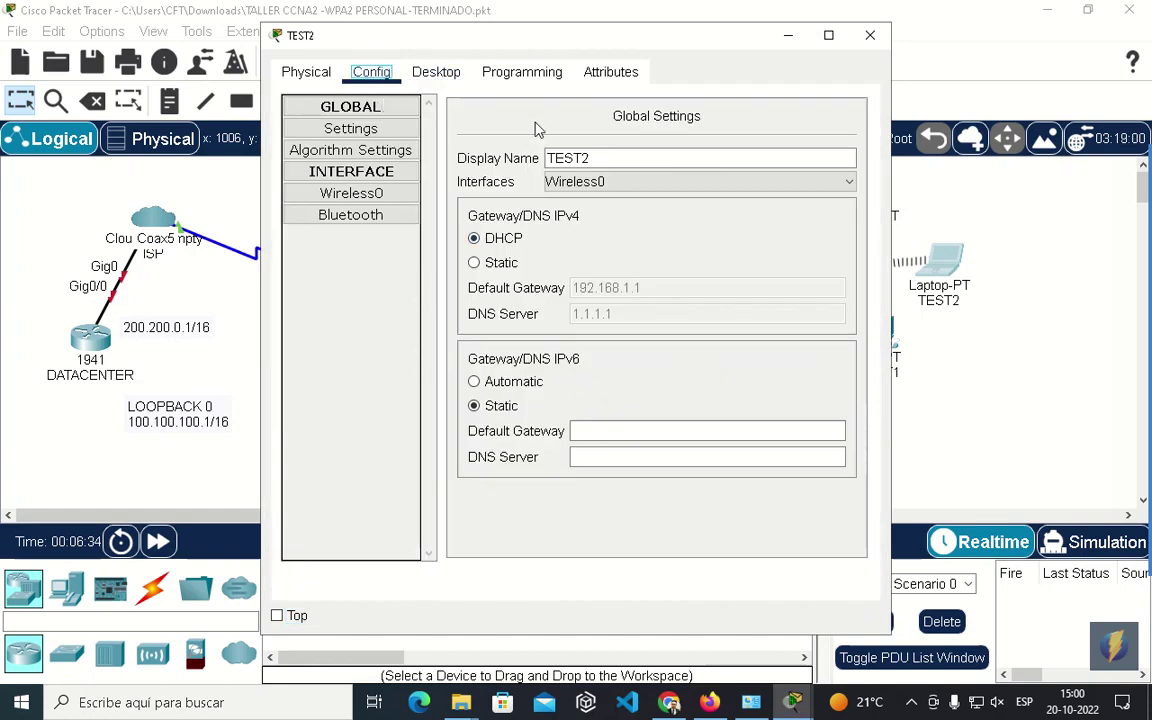
Join laptop TEST2 to the DEMO network with its WPA2-Personal pre-shared key, then close its window.
left_click(436, 72)
left_click(318, 320)
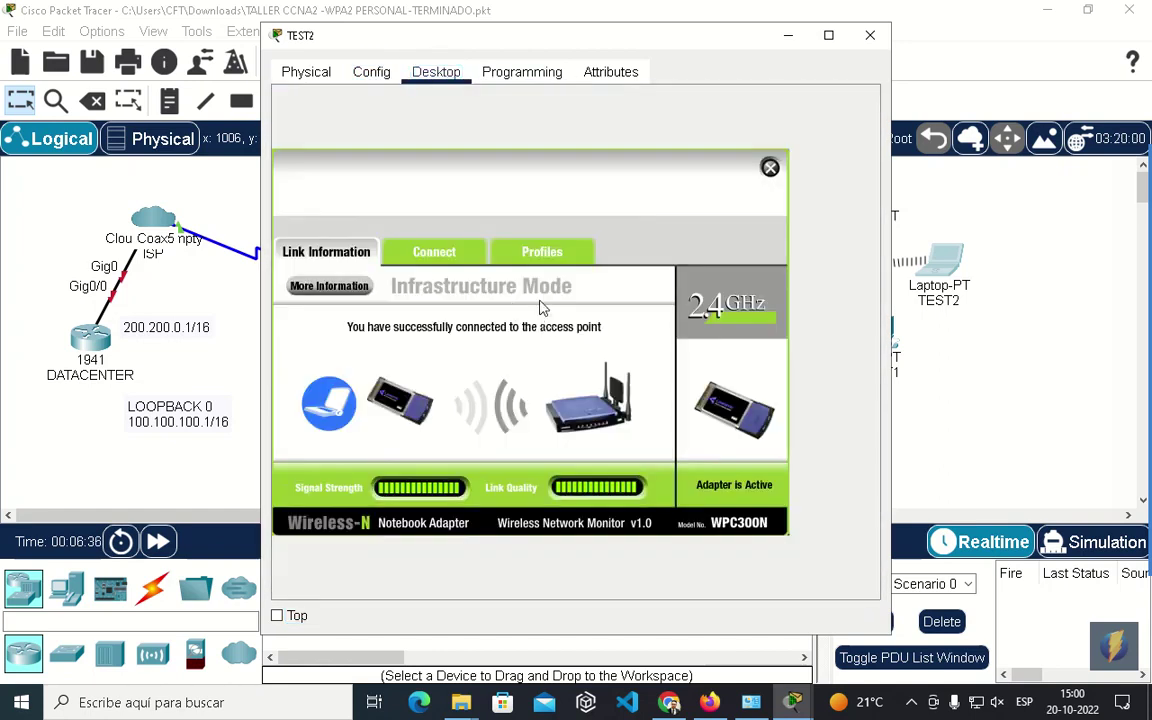
left_click(434, 251)
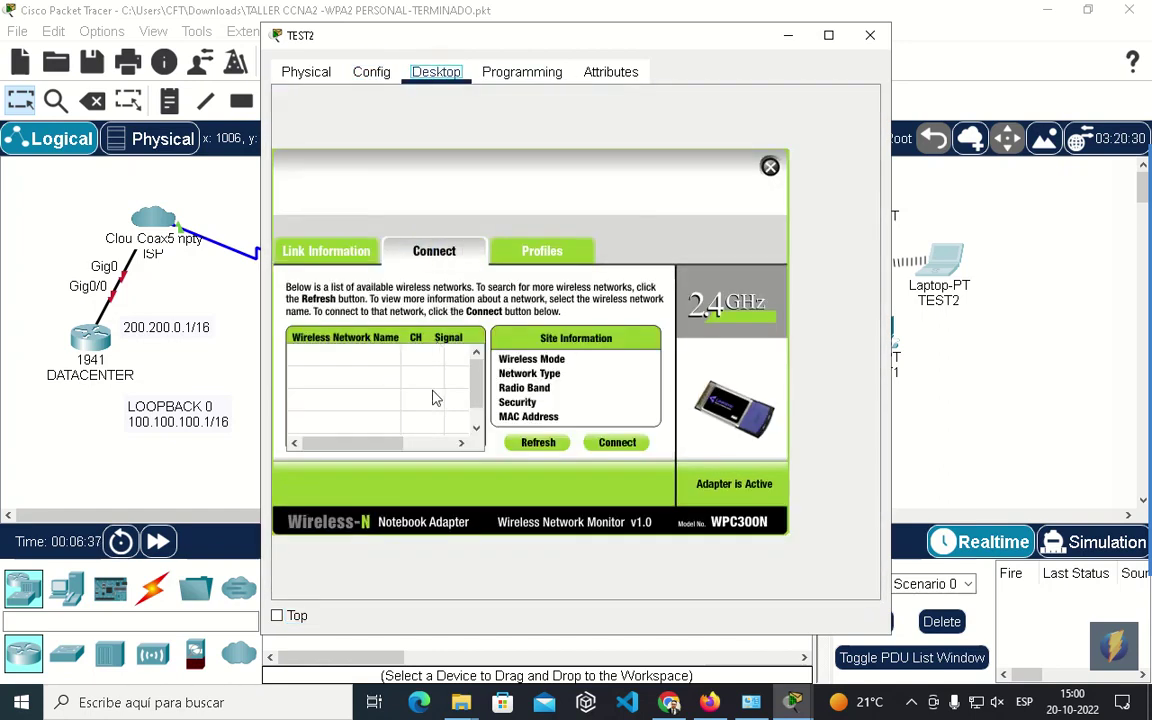
left_click(378, 362)
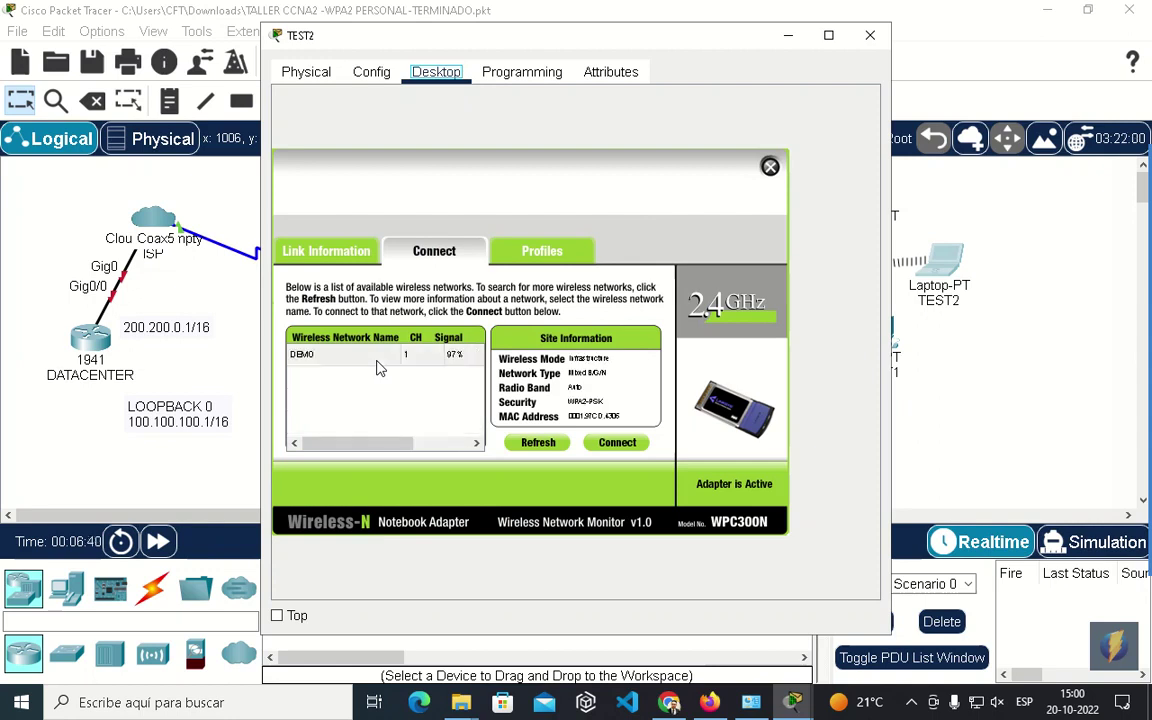
left_click(615, 442)
left_click(427, 362)
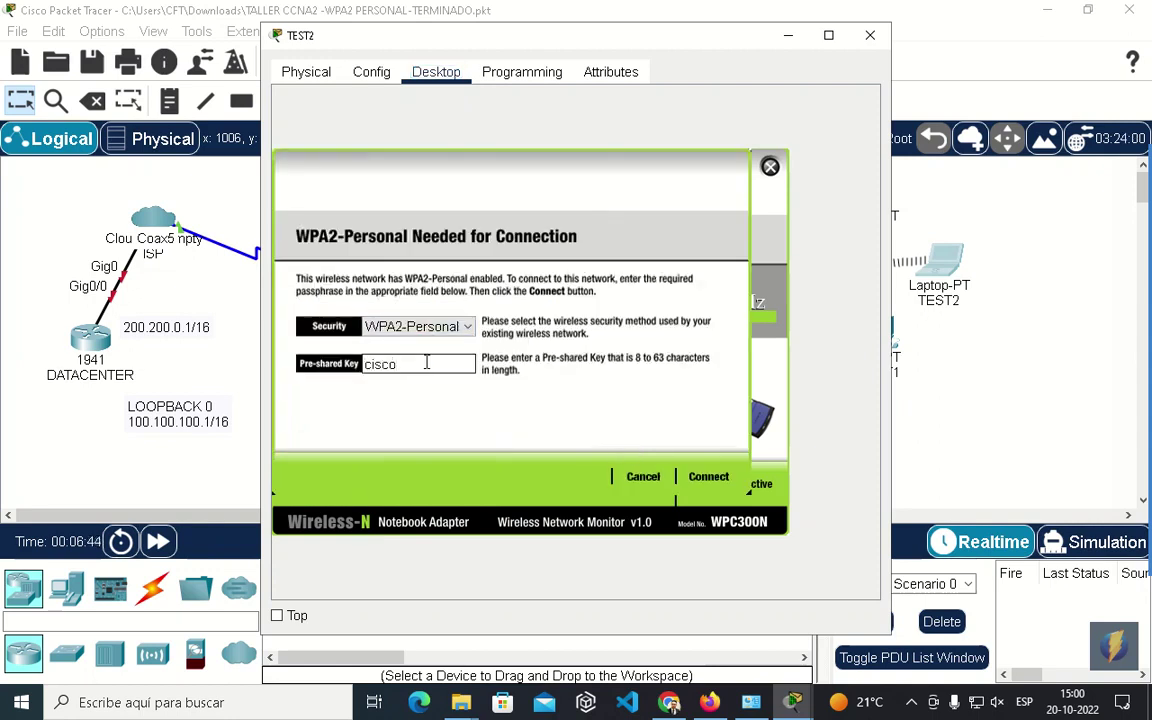
type("cisco1234")
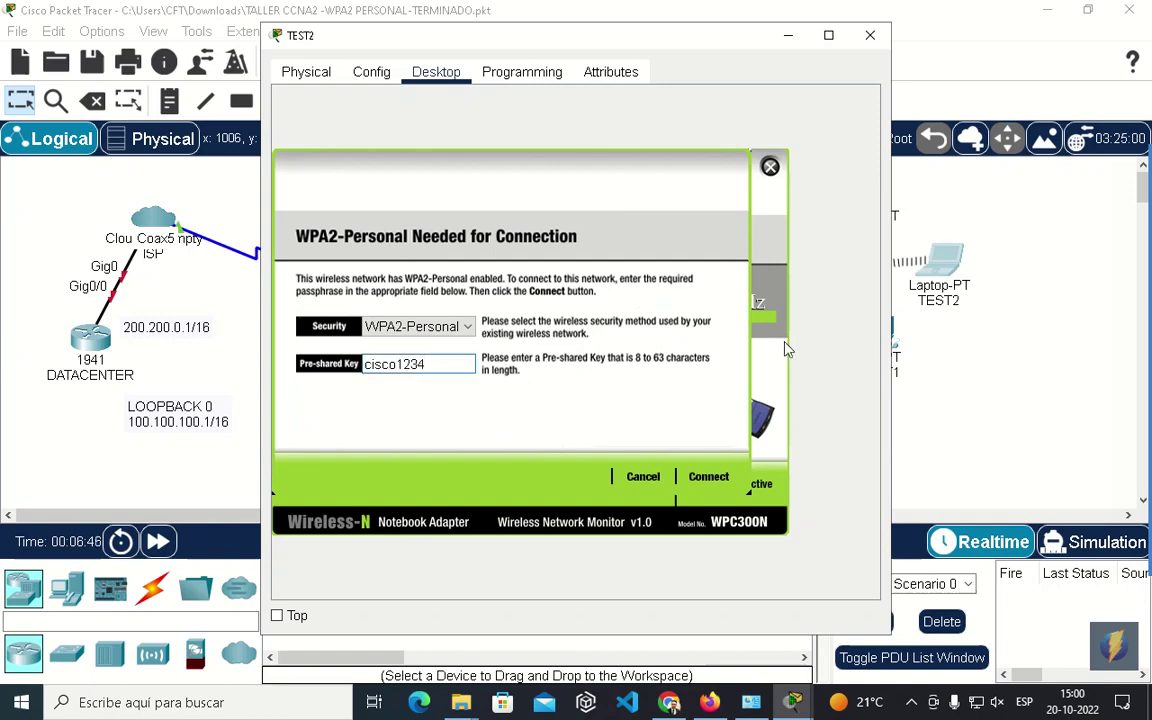
left_click(707, 477)
left_click(870, 35)
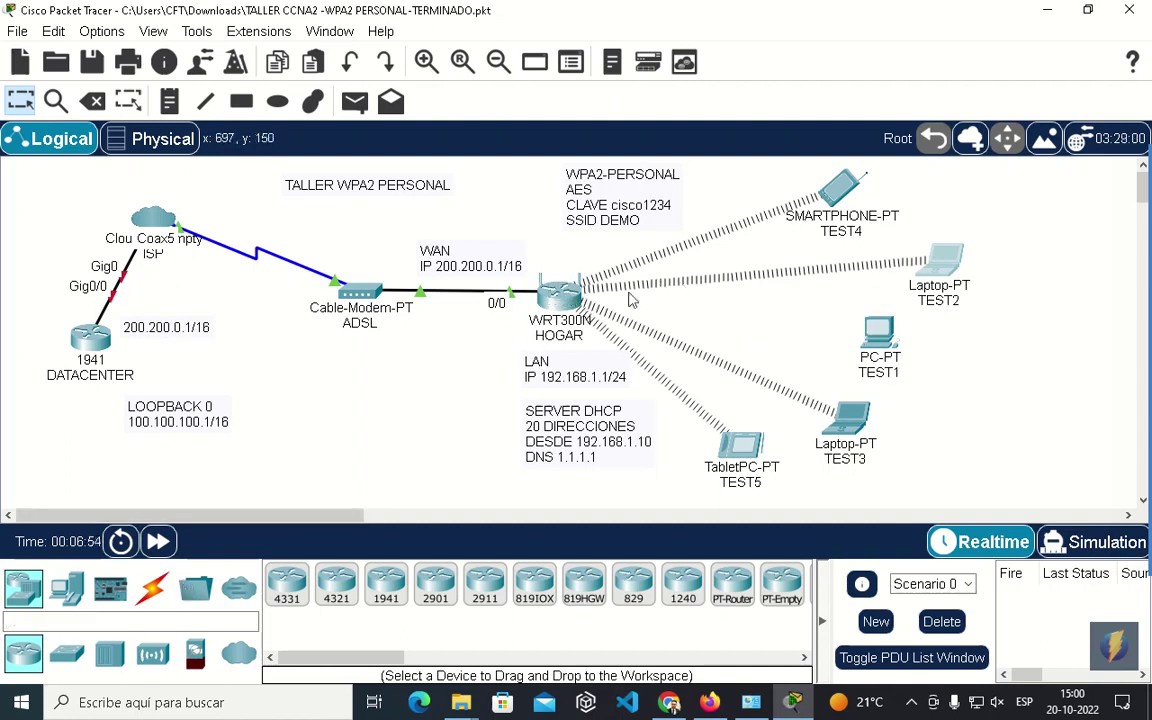
Cable TEST1's FastEthernet0 to HOGAR's Ethernet 4 with copper straight-through, fast-forward time, and save.
left_click(152, 588)
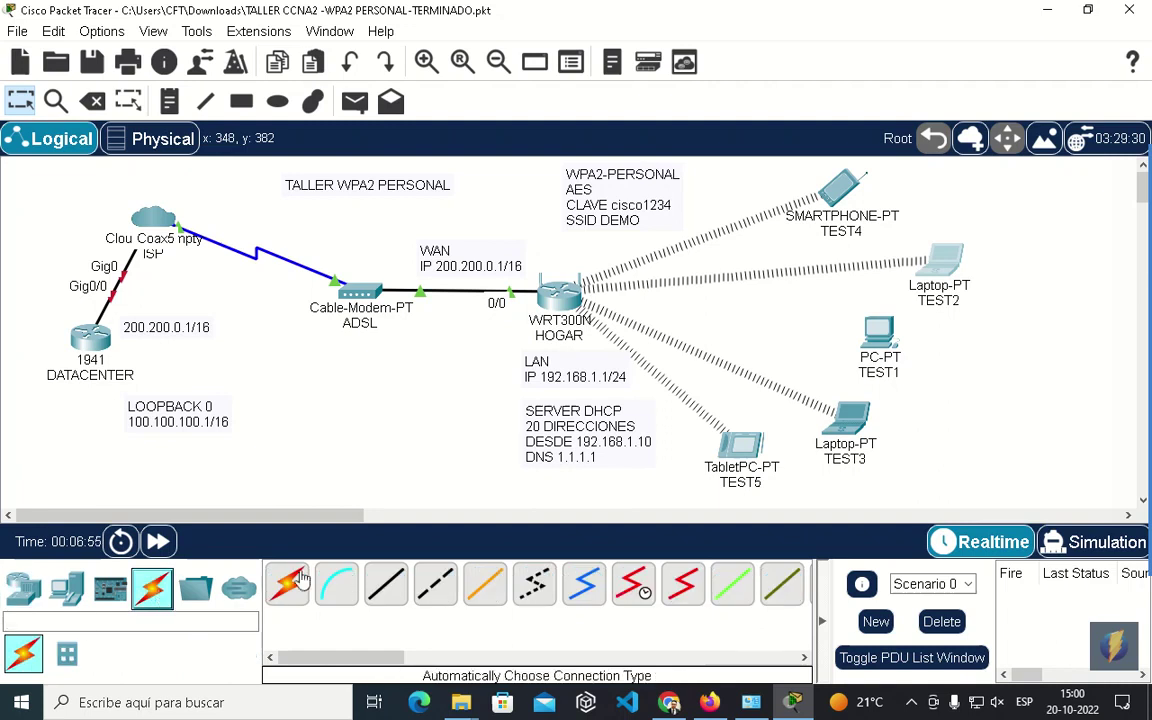
left_click(385, 583)
left_click(884, 338)
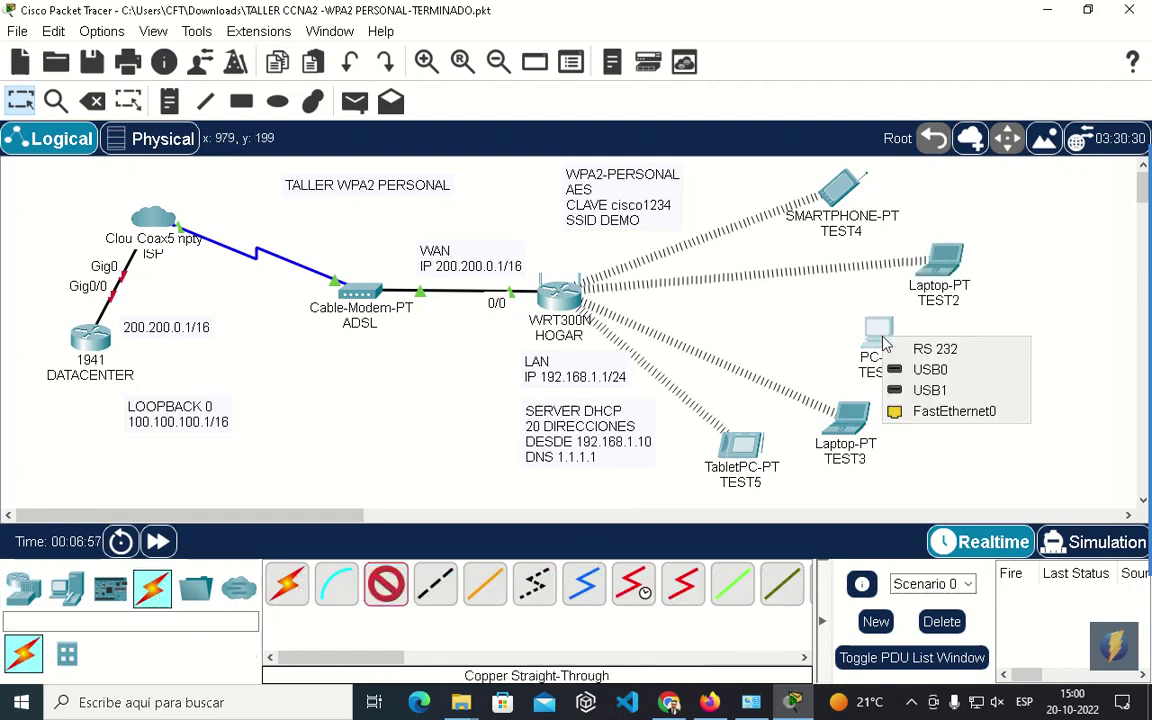
left_click(893, 408)
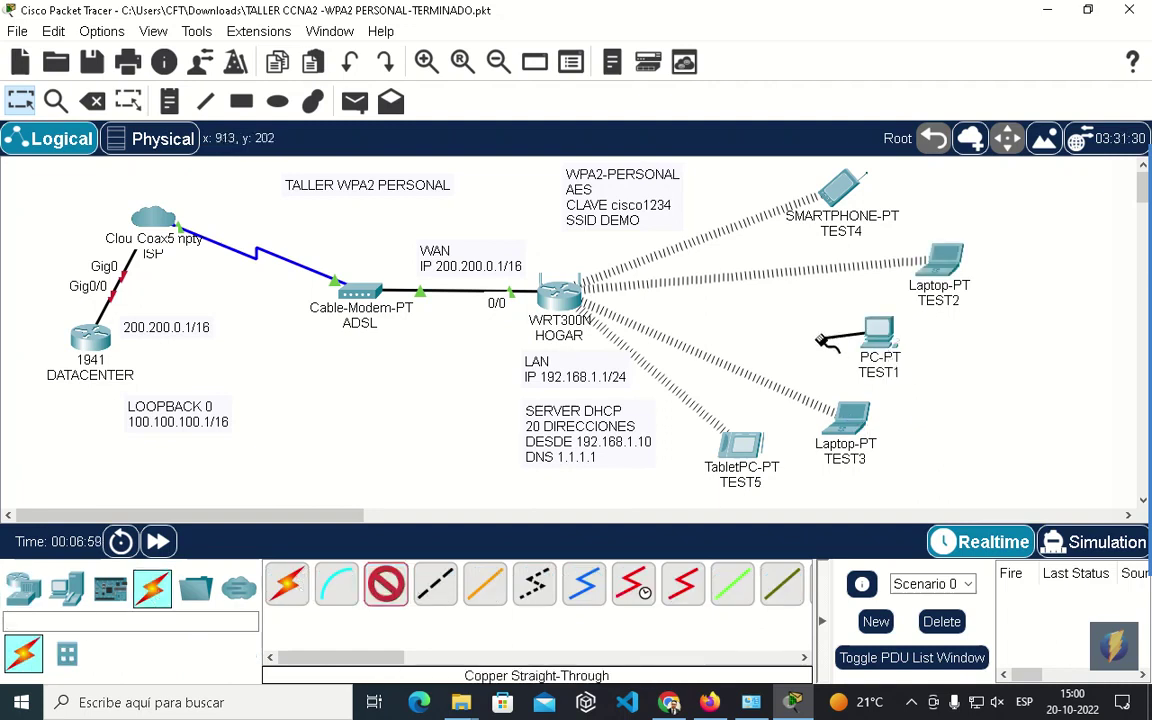
left_click(568, 304)
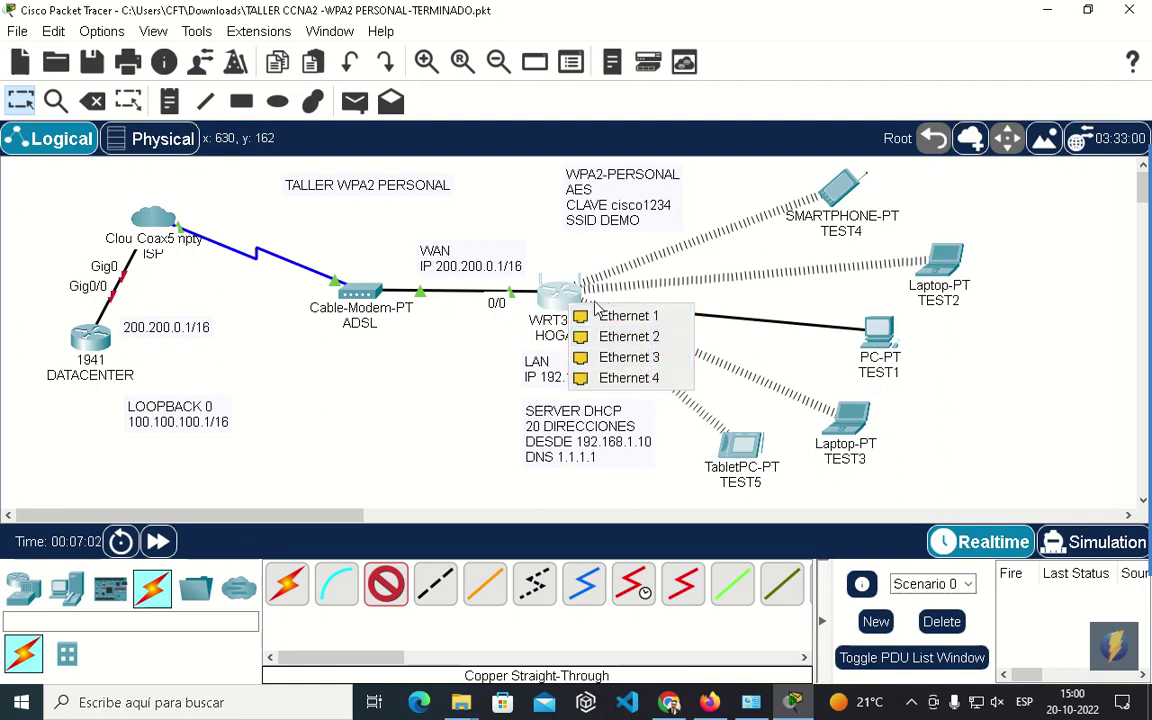
left_click(610, 377)
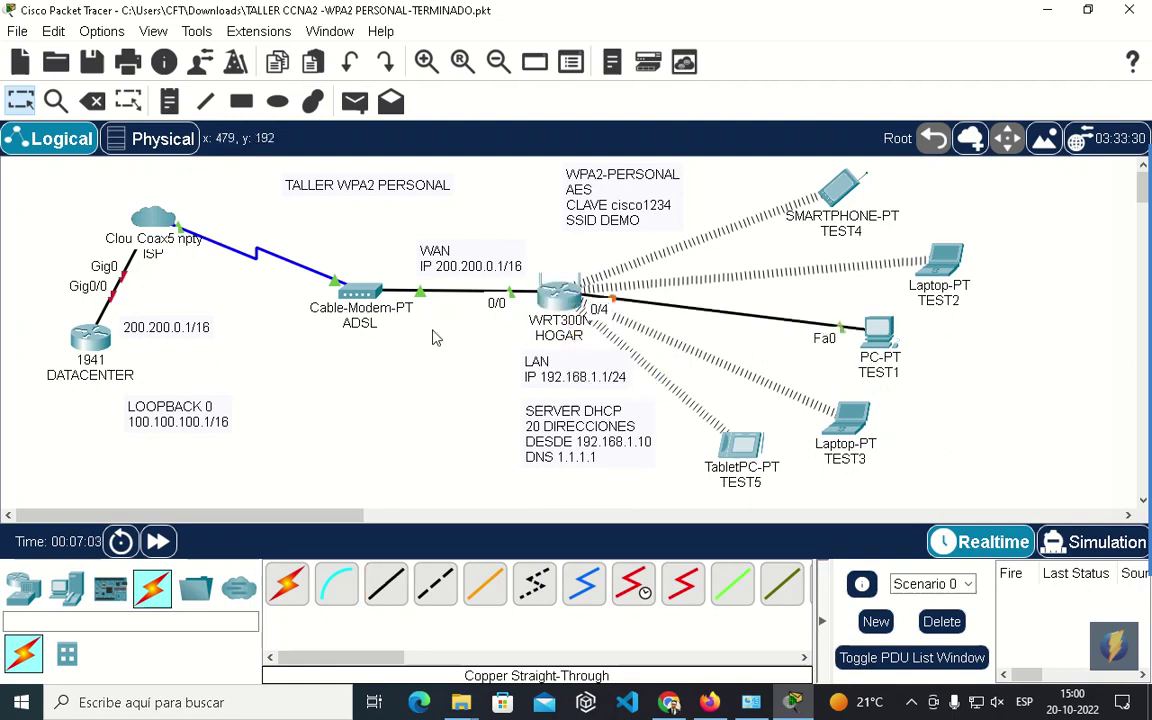
left_click(160, 542)
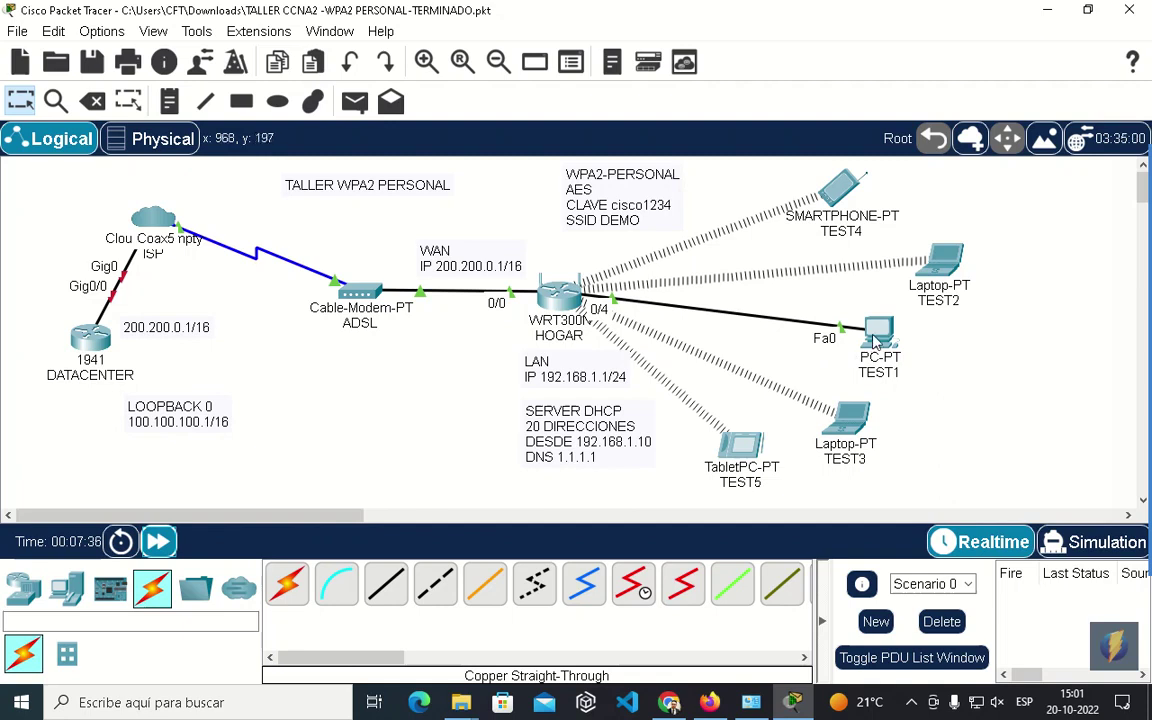
left_click(91, 62)
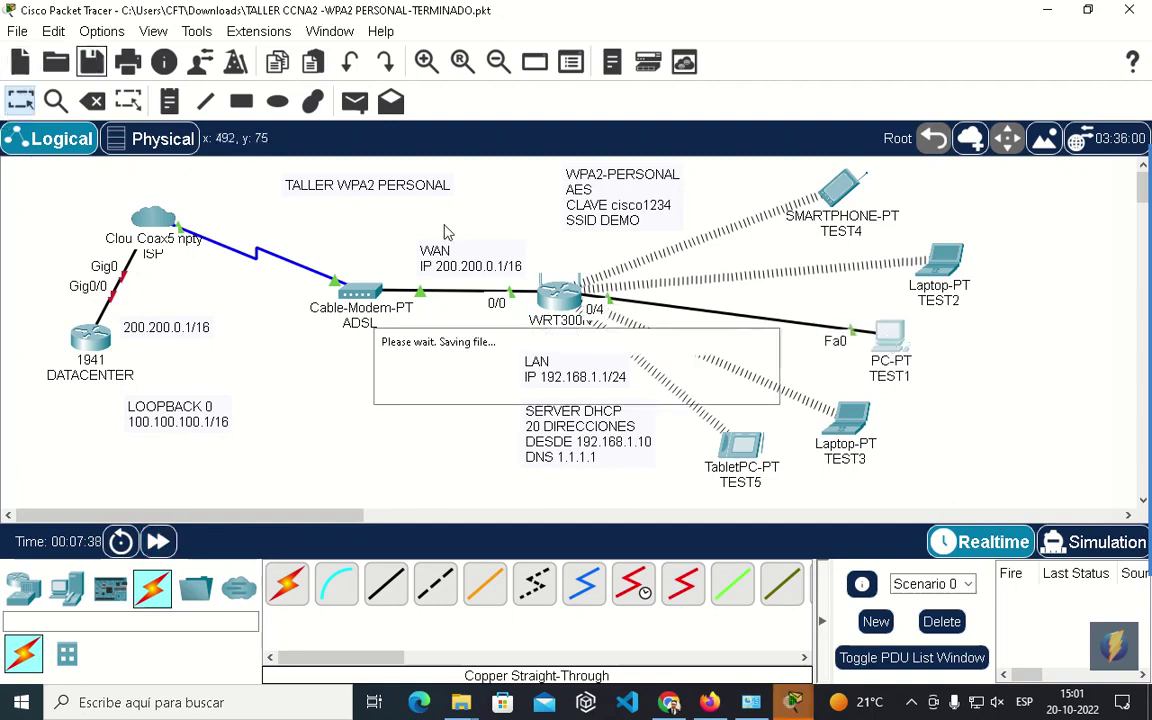
Switch TEST1's IP configuration to DHCP so it gets 192.168.1.14 with gateway 192.168.1.1.
left_click(888, 336)
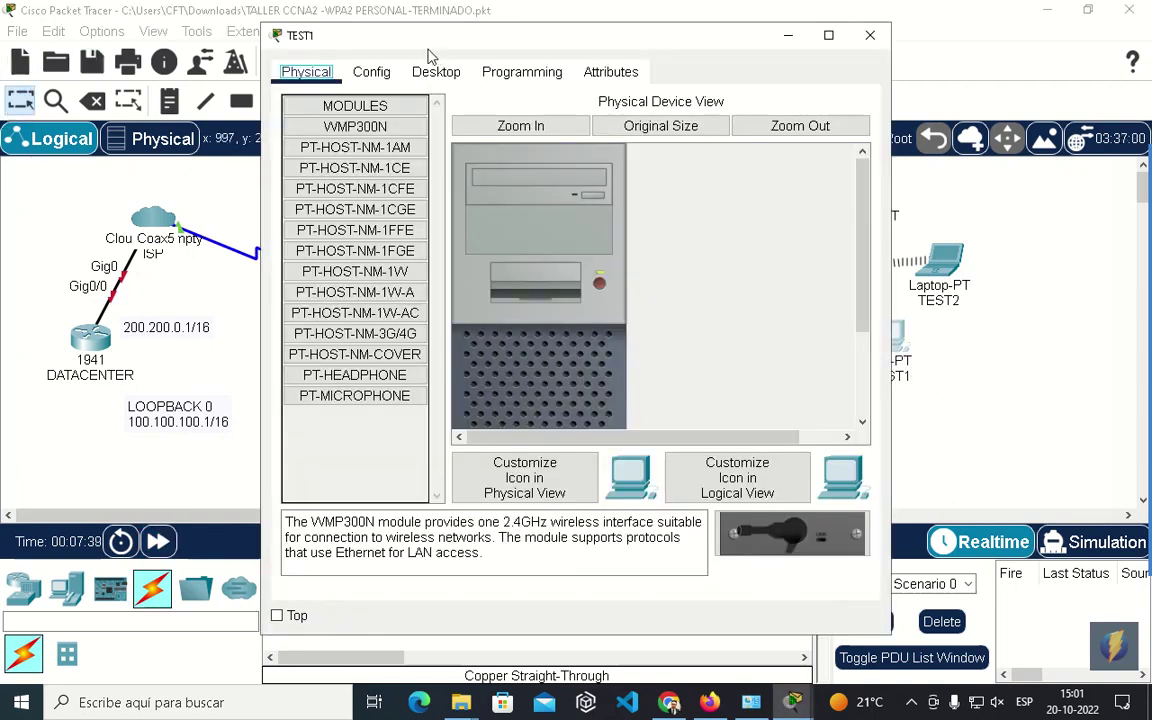
left_click(432, 70)
left_click(330, 148)
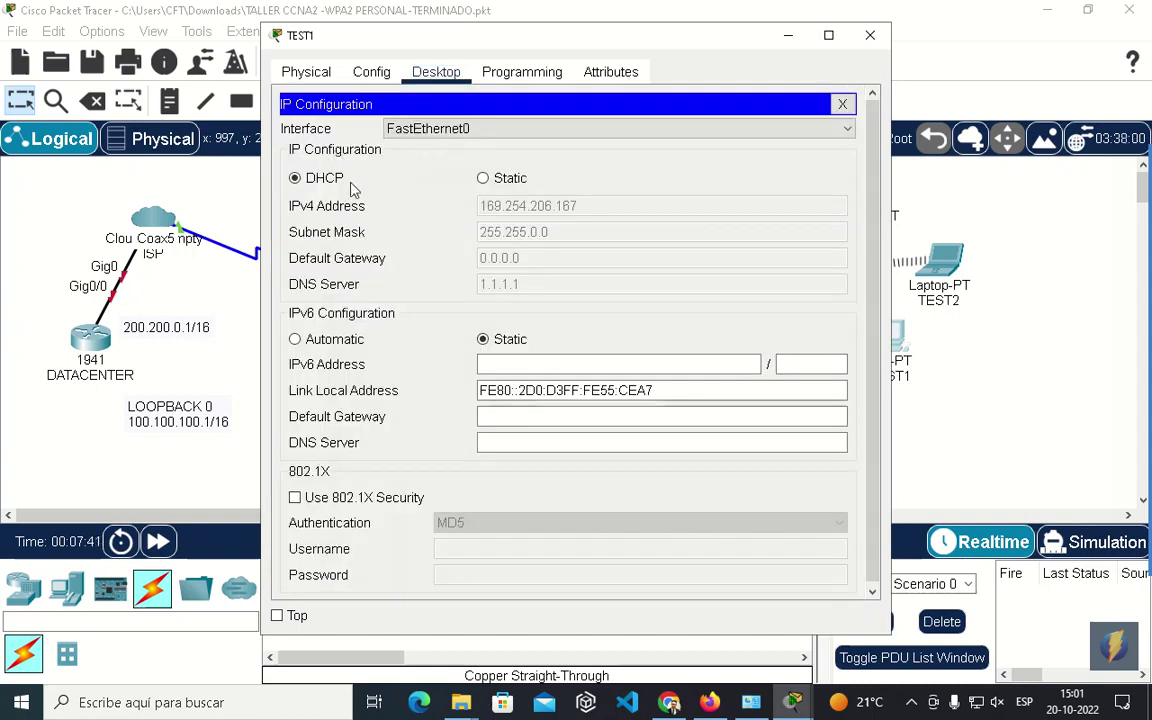
left_click(483, 177)
left_click(322, 178)
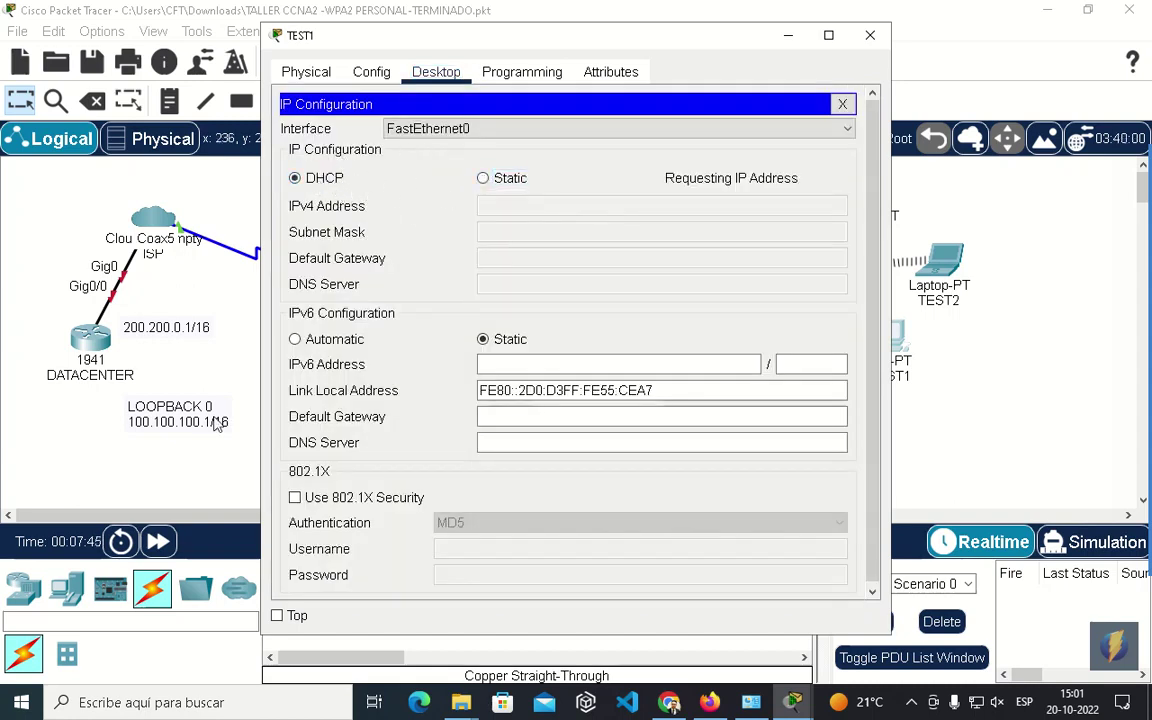
left_click(158, 541)
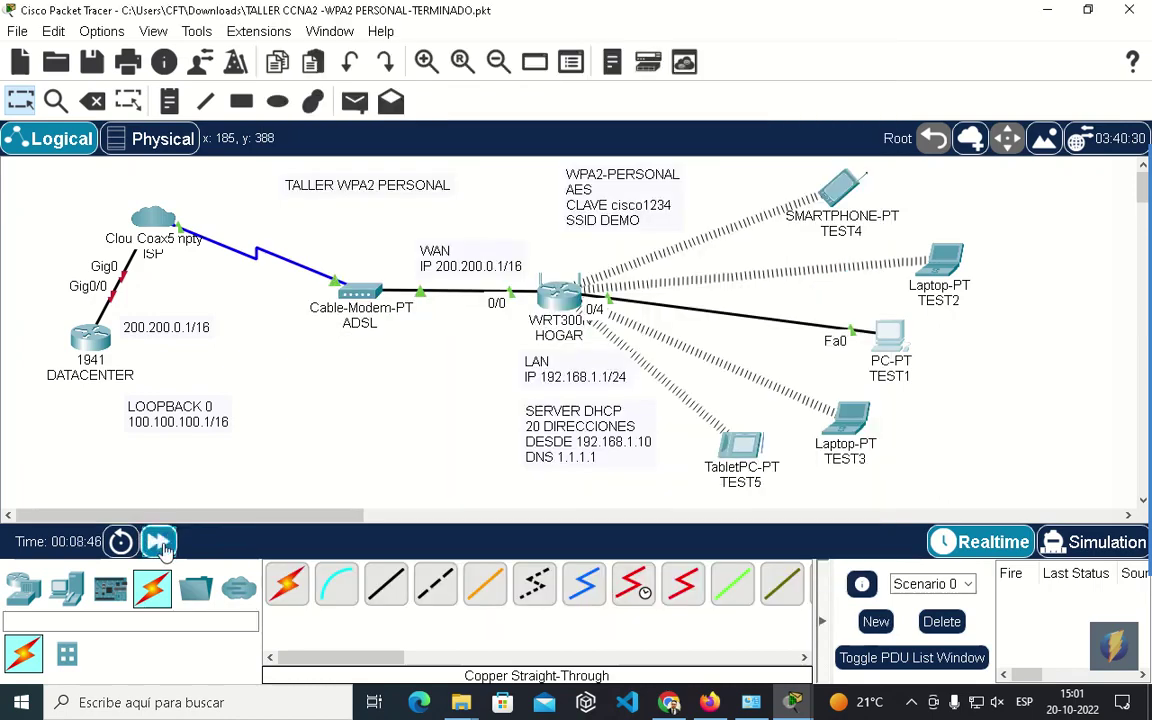
left_click(889, 338)
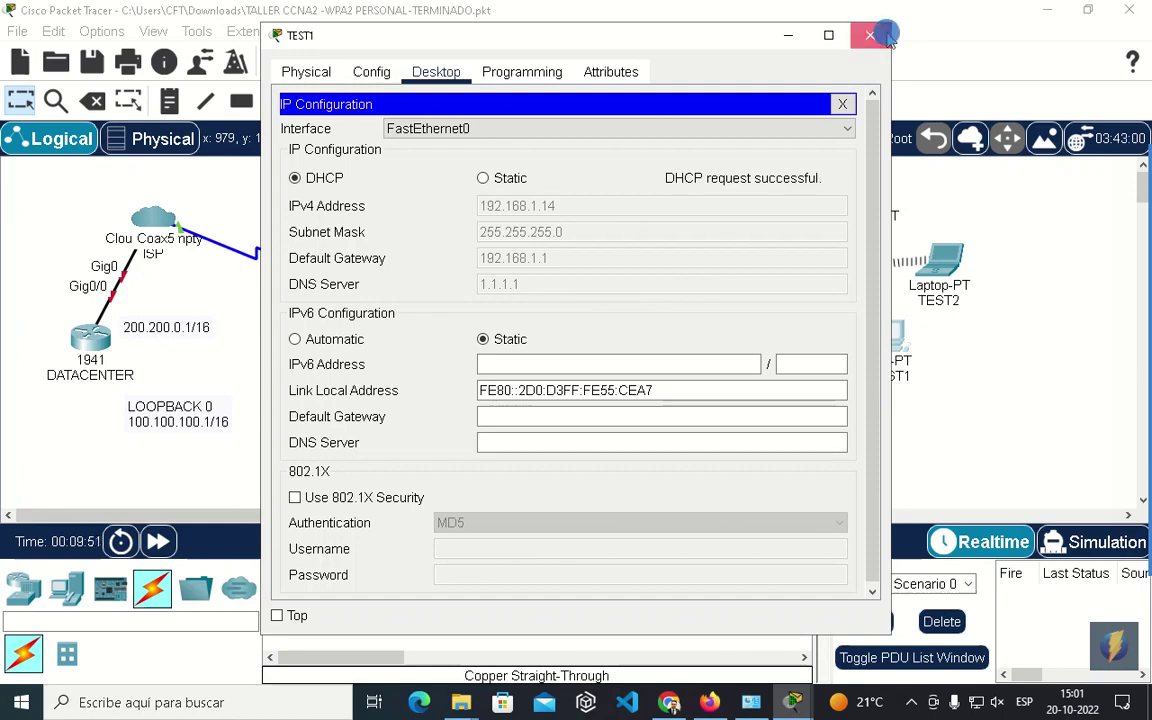
left_click(788, 35)
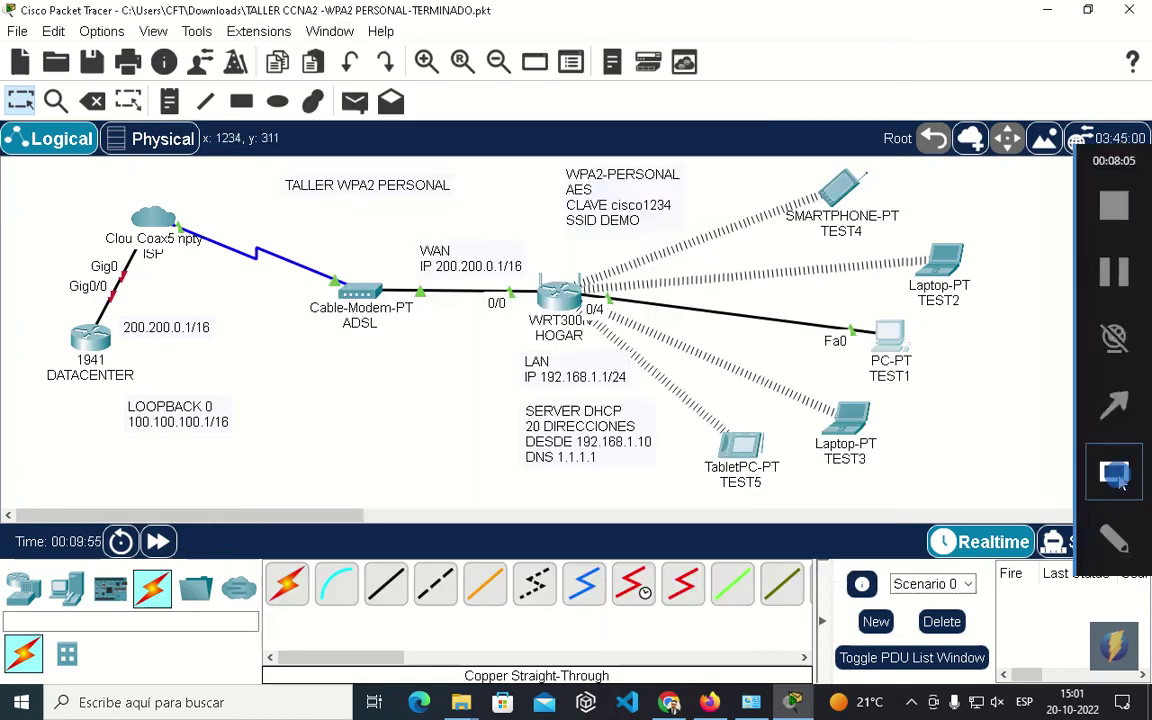
left_click_drag(503, 163, 1008, 494)
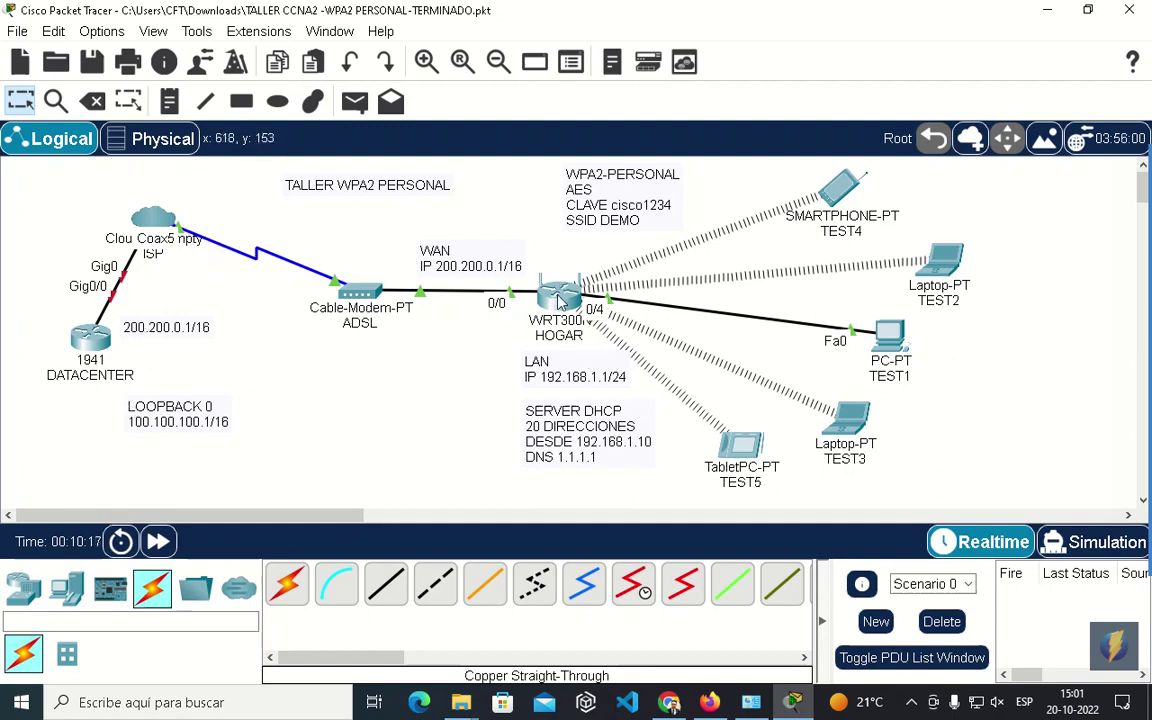
mouse_move(560, 302)
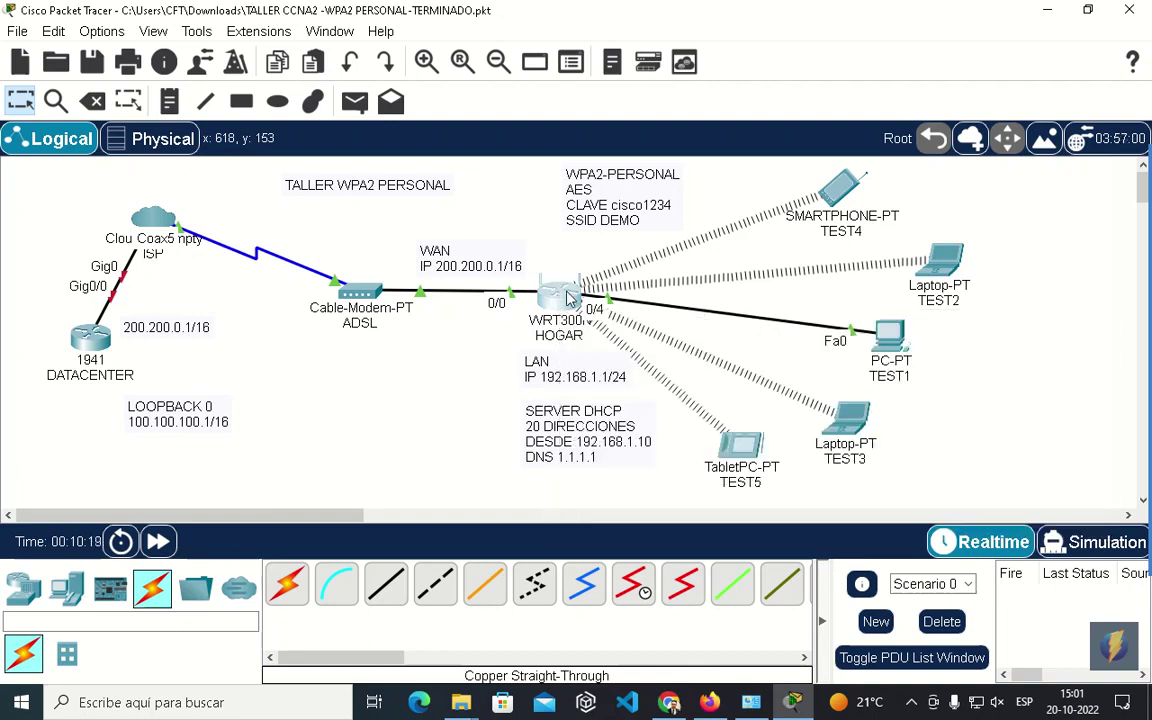
Bring up HOGAR's GUI Setup page and keep Internet connection as Automatic Configuration - DHCP.
left_click(560, 300)
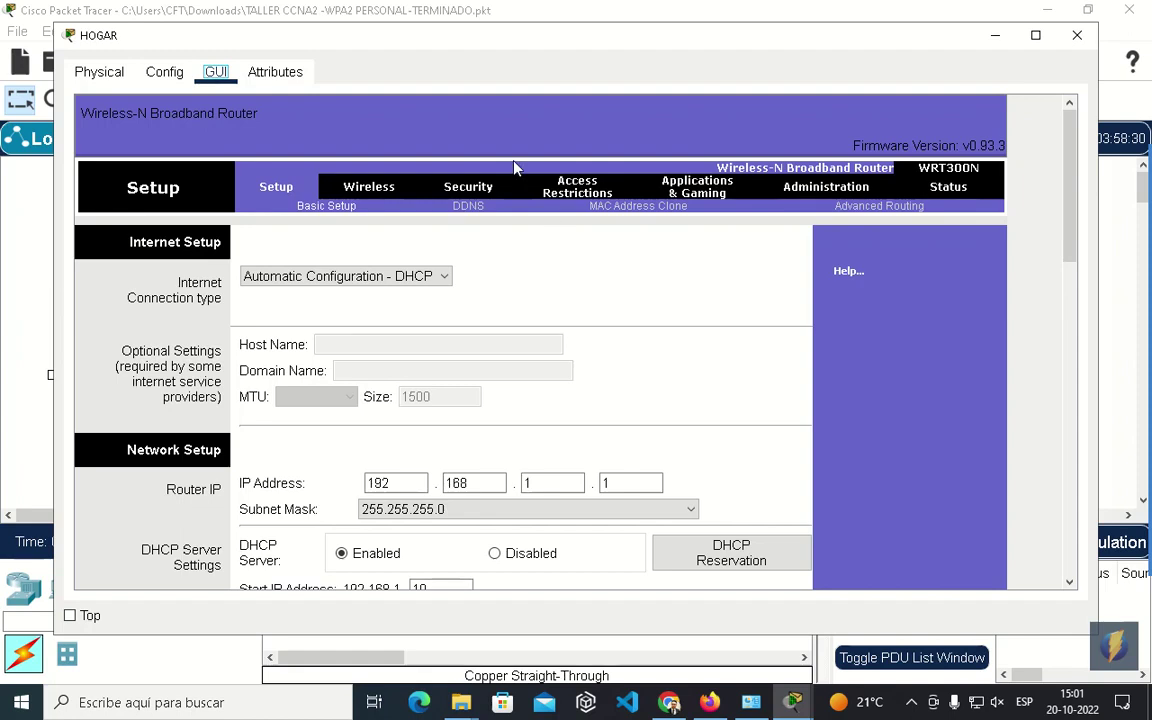
left_click_drag(391, 43, 419, 31)
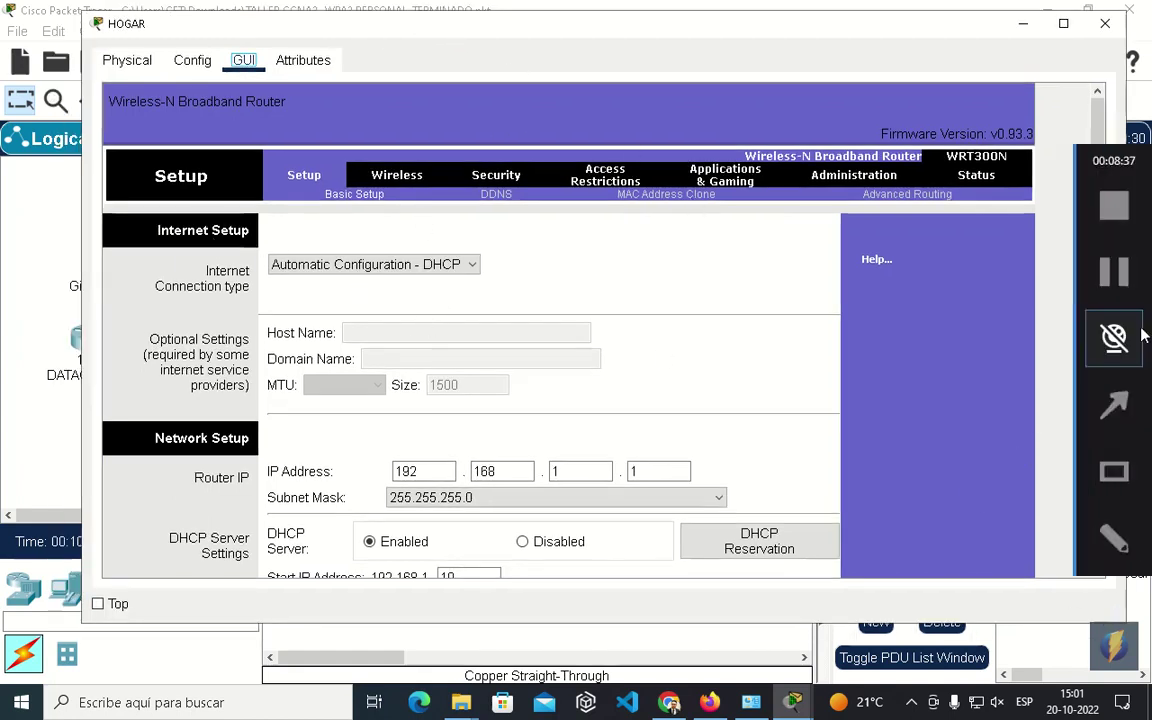
left_click(1125, 455)
mouse_move(118, 190)
left_mouse_down()
mouse_move(573, 370)
mouse_move(903, 418)
left_mouse_up()
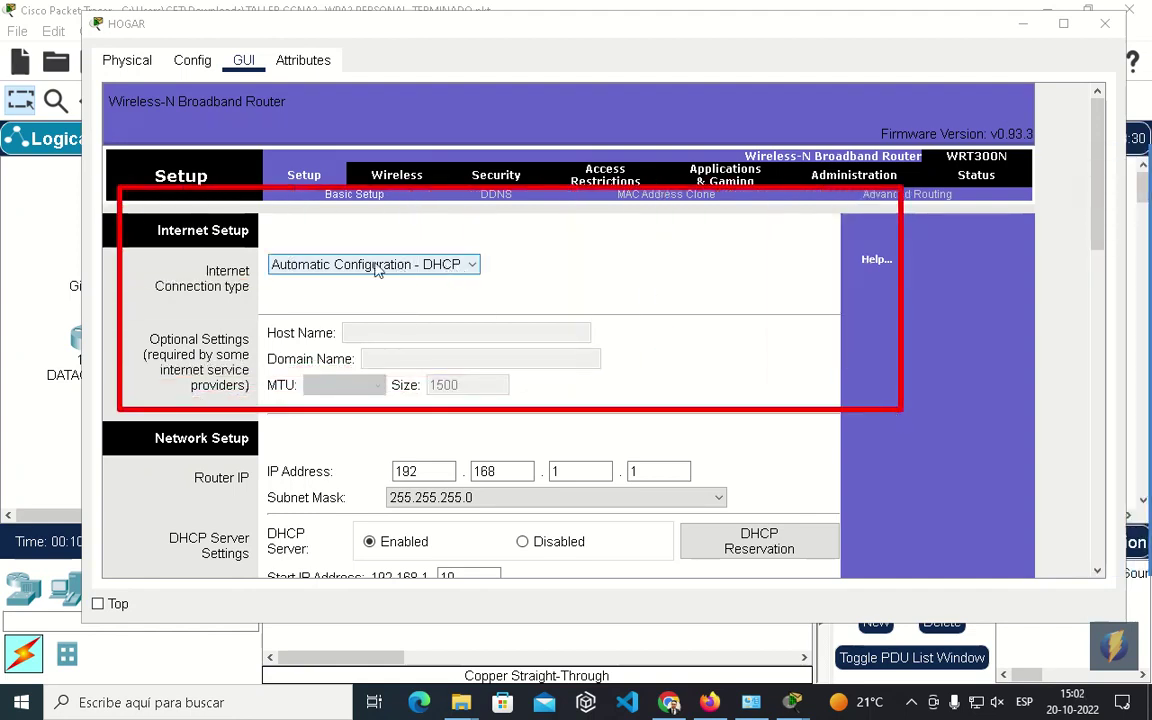
left_click(295, 262)
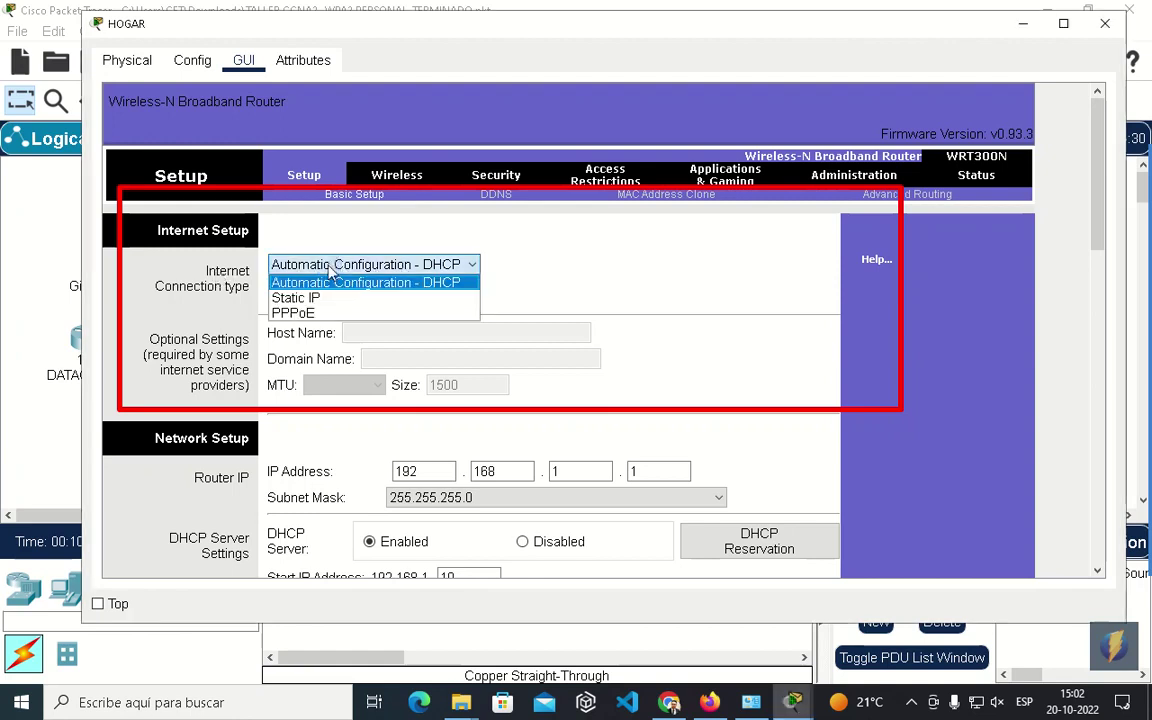
left_click(317, 282)
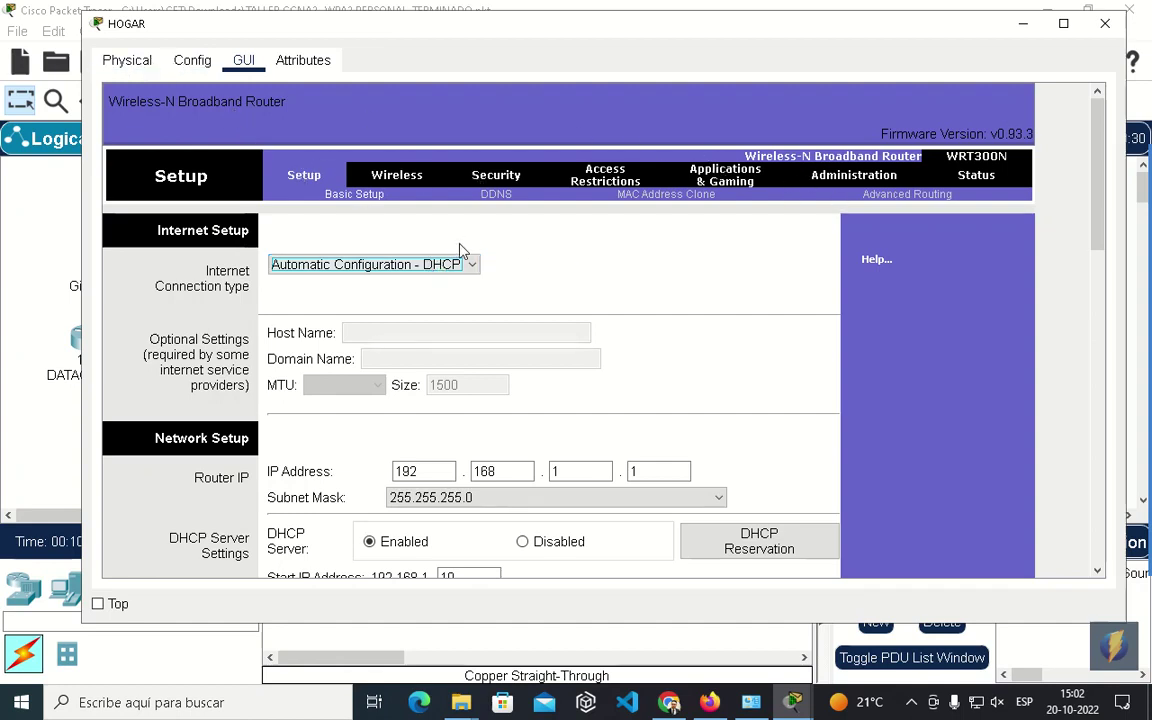
Review the HOGAR router's Status page, then close the router window.
left_click(976, 176)
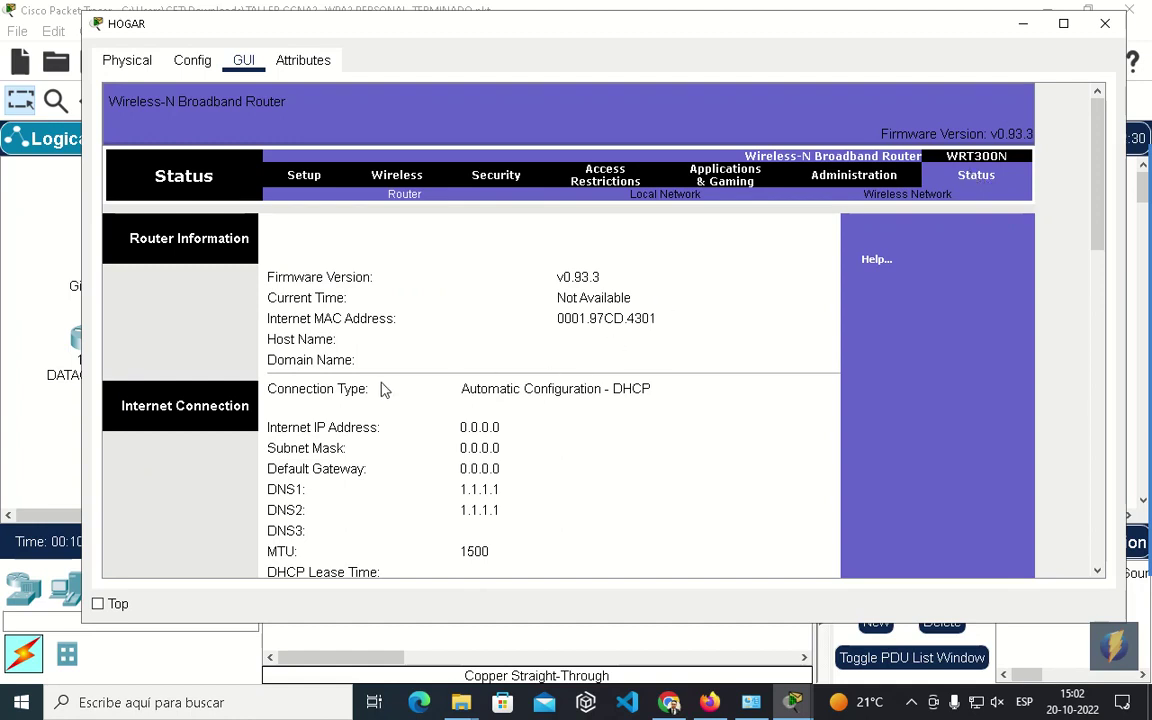
scroll(505, 415, "down", 3)
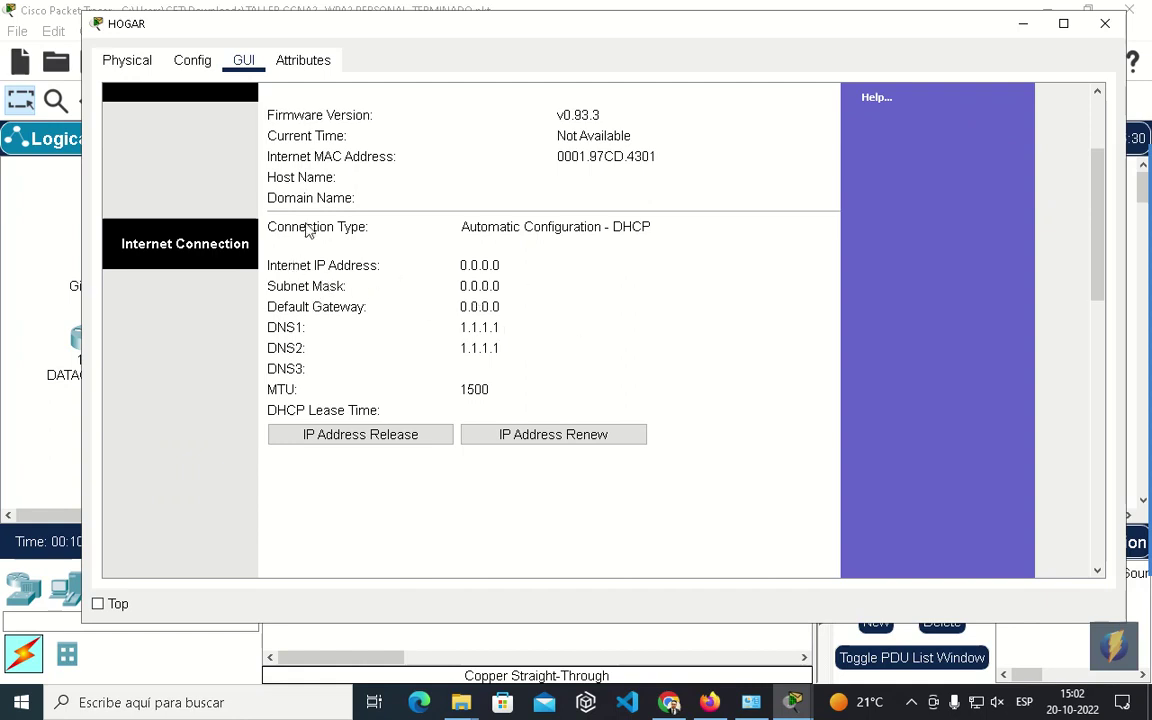
scroll(287, 290, "up", 3)
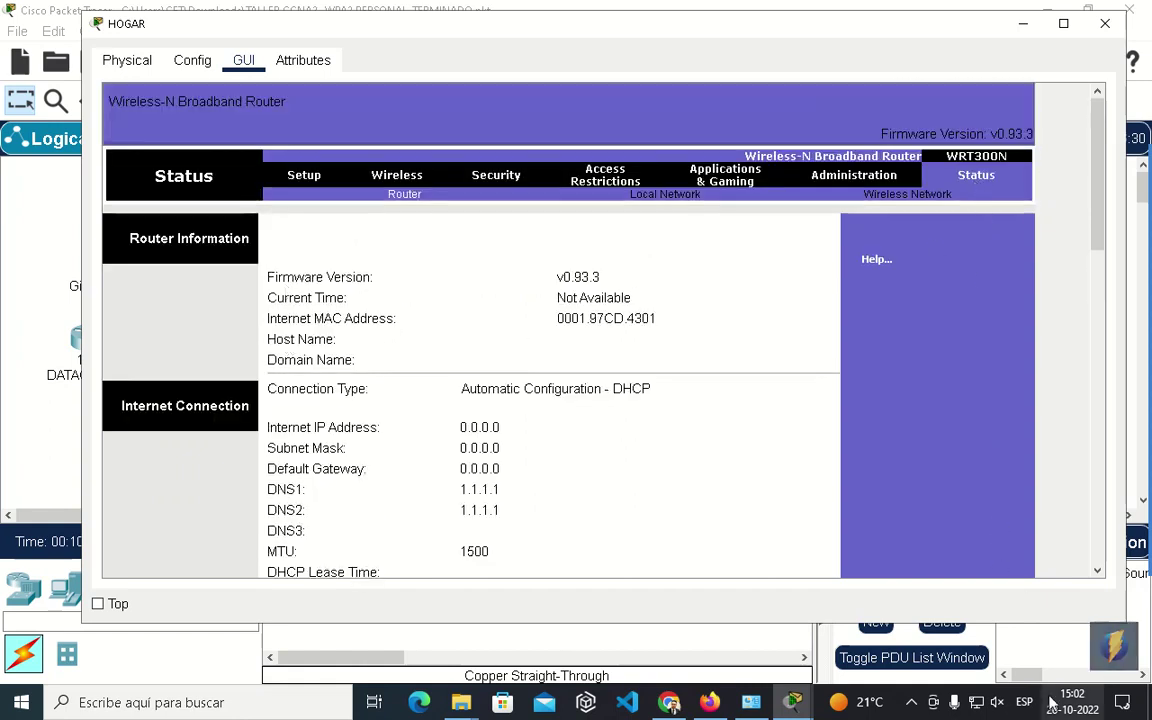
mouse_move(1143, 572)
left_click(1137, 471)
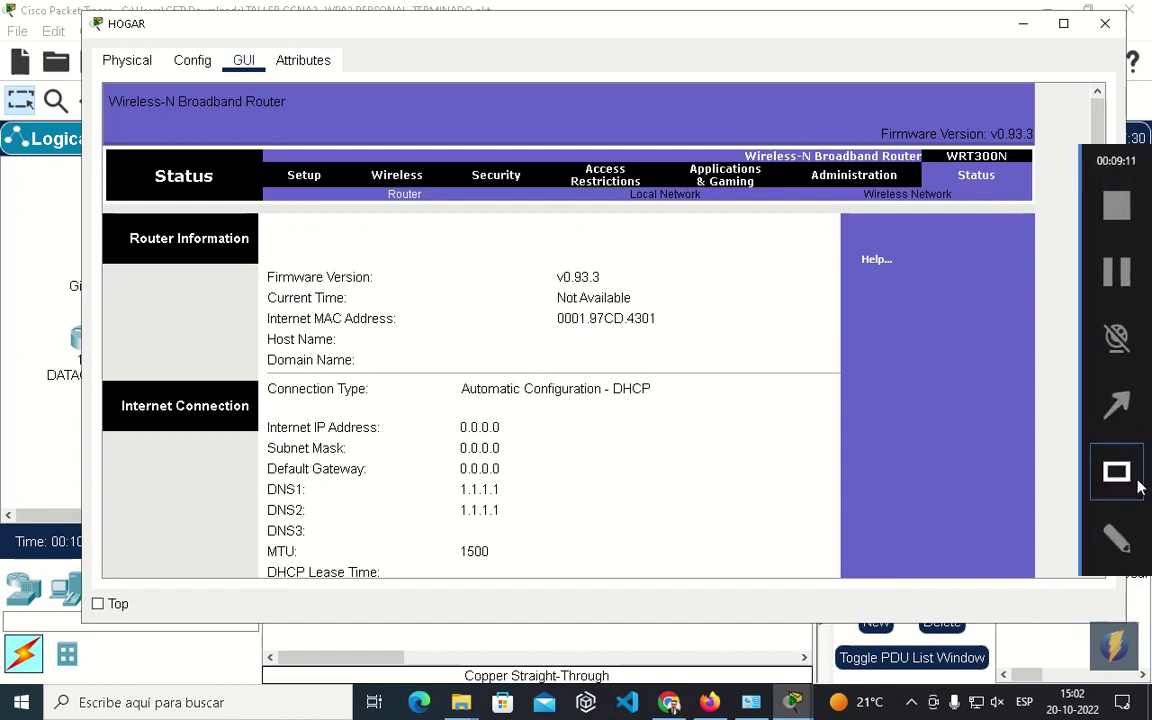
mouse_move(242, 372)
left_mouse_down()
mouse_move(270, 411)
mouse_move(736, 520)
left_mouse_up()
scroll(736, 527, "down", 3)
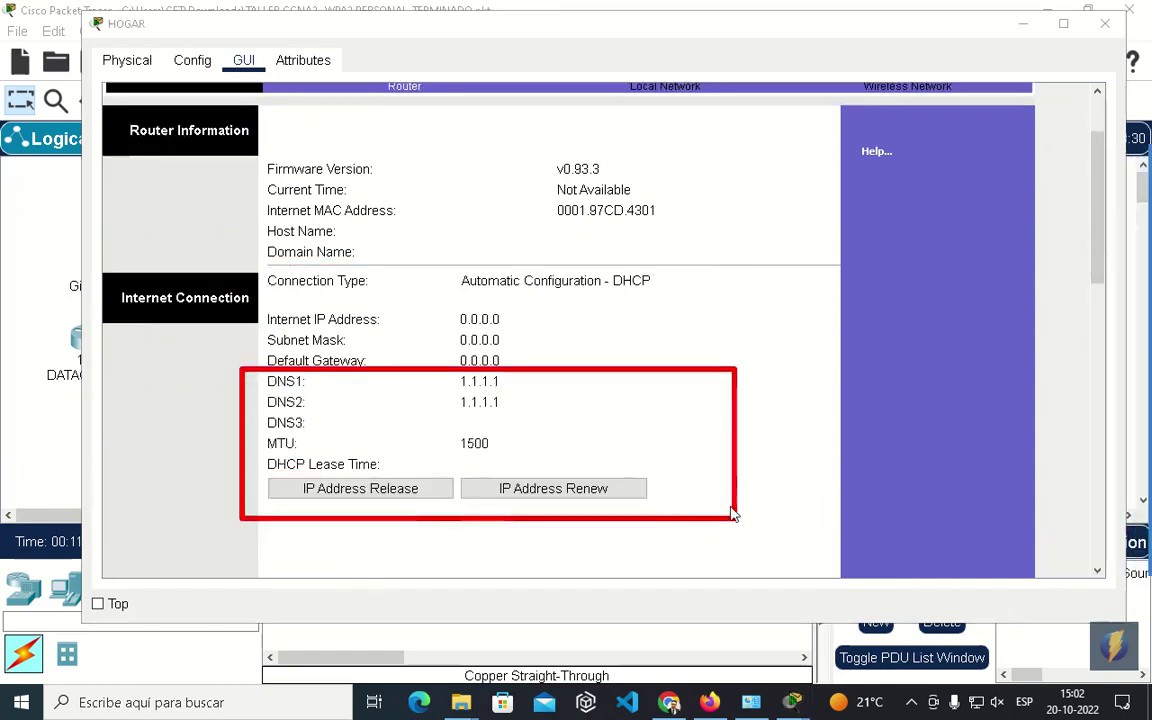
scroll(731, 514, "up", 1)
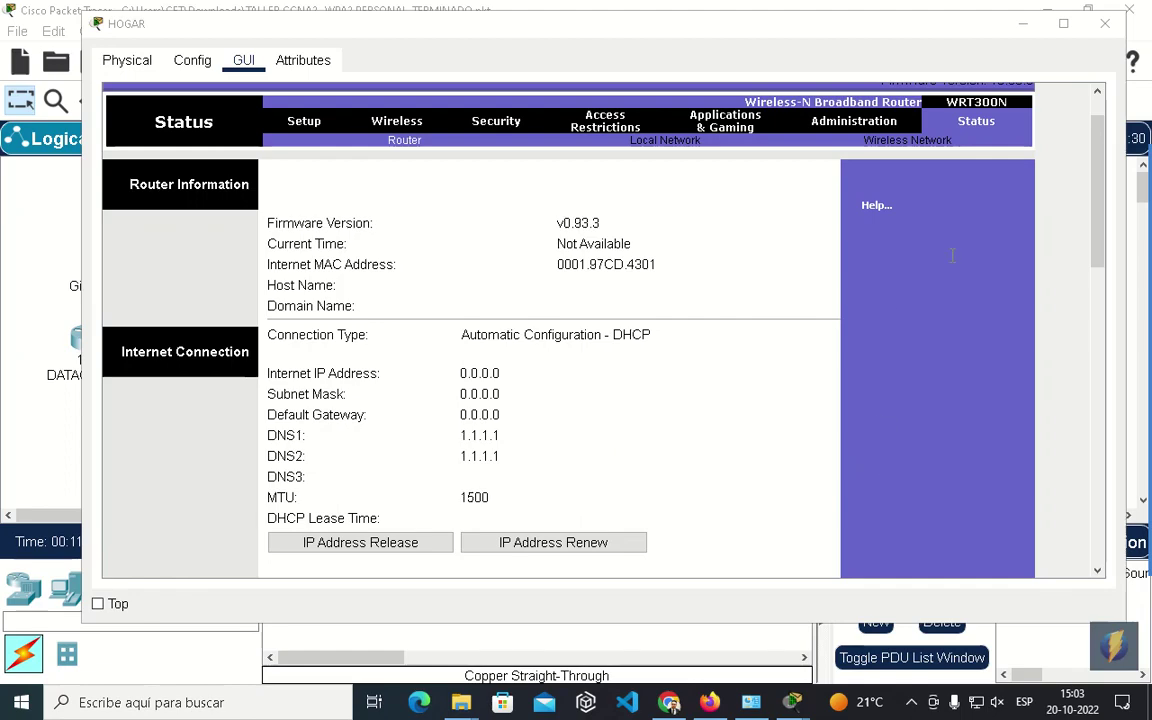
left_click(1104, 23)
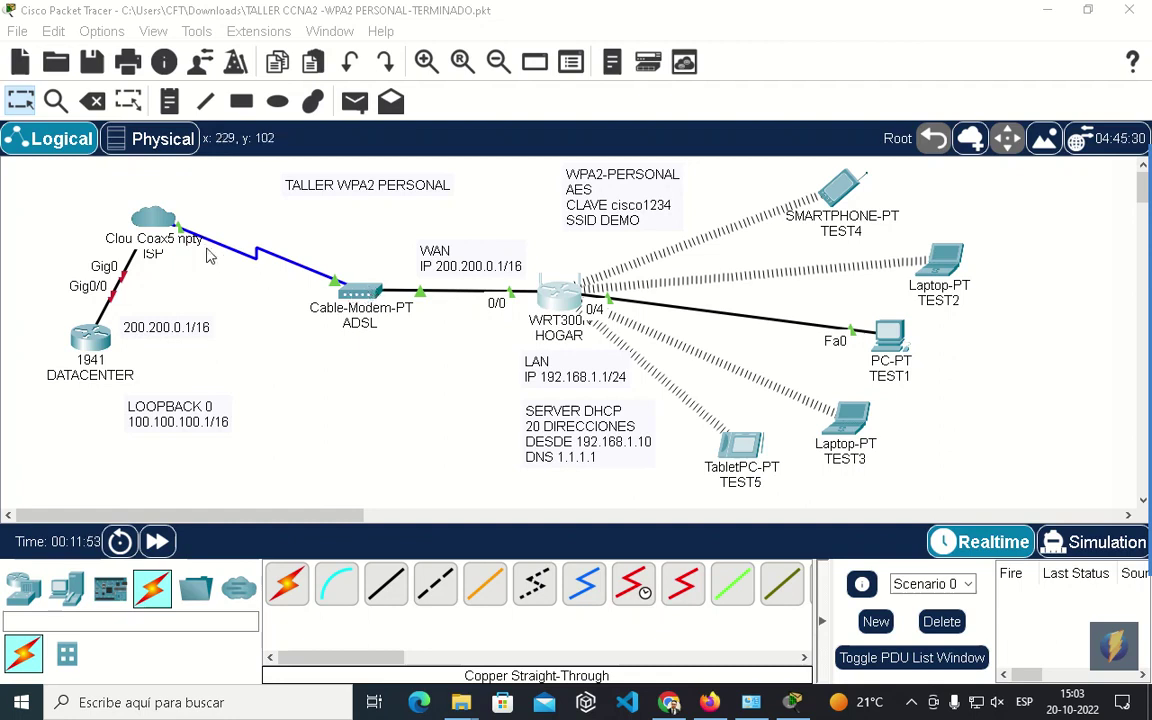
mouse_move(165, 227)
left_mouse_down()
mouse_move(168, 205)
mouse_move(172, 215)
left_mouse_up()
left_click(170, 212)
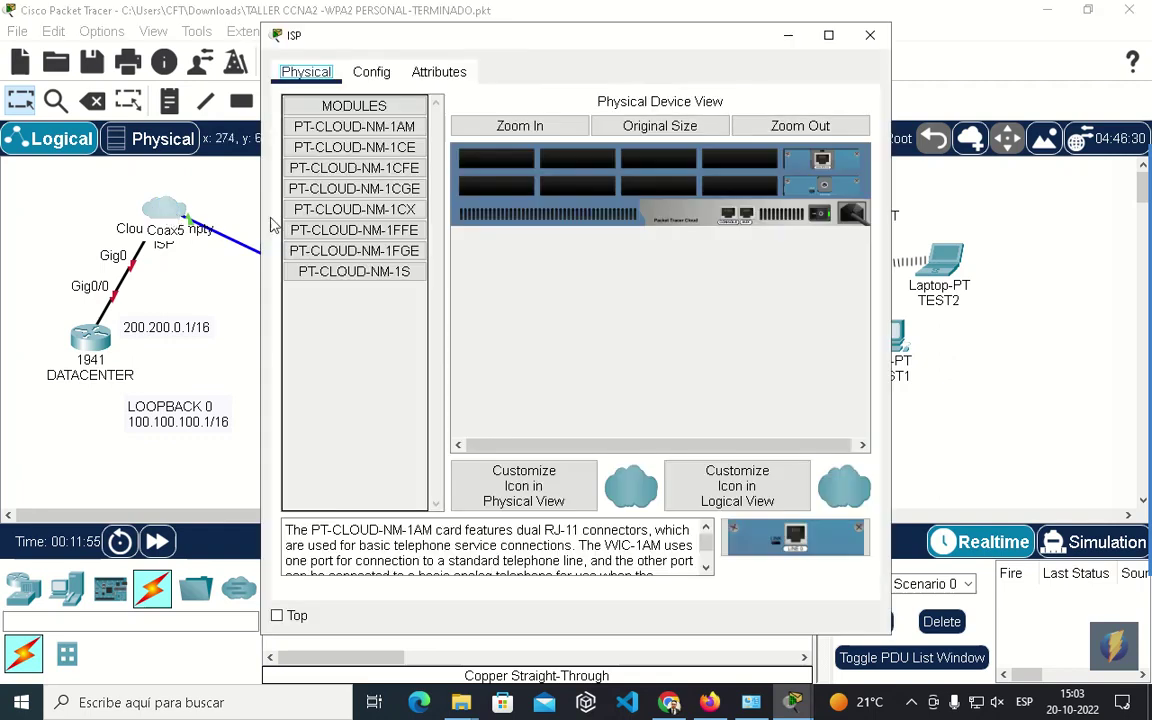
left_click(870, 37)
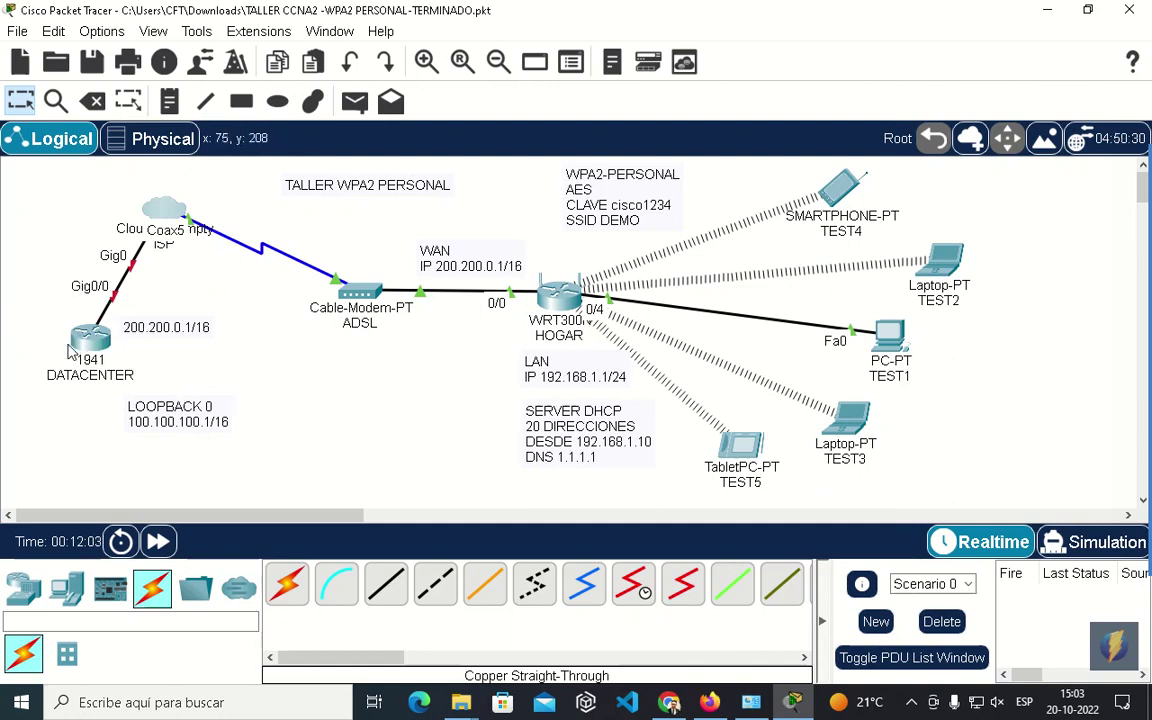
Open DATACENTER's CLI and decline the initial configuration dialog.
mouse_move(92, 343)
left_click(92, 343)
left_click(422, 72)
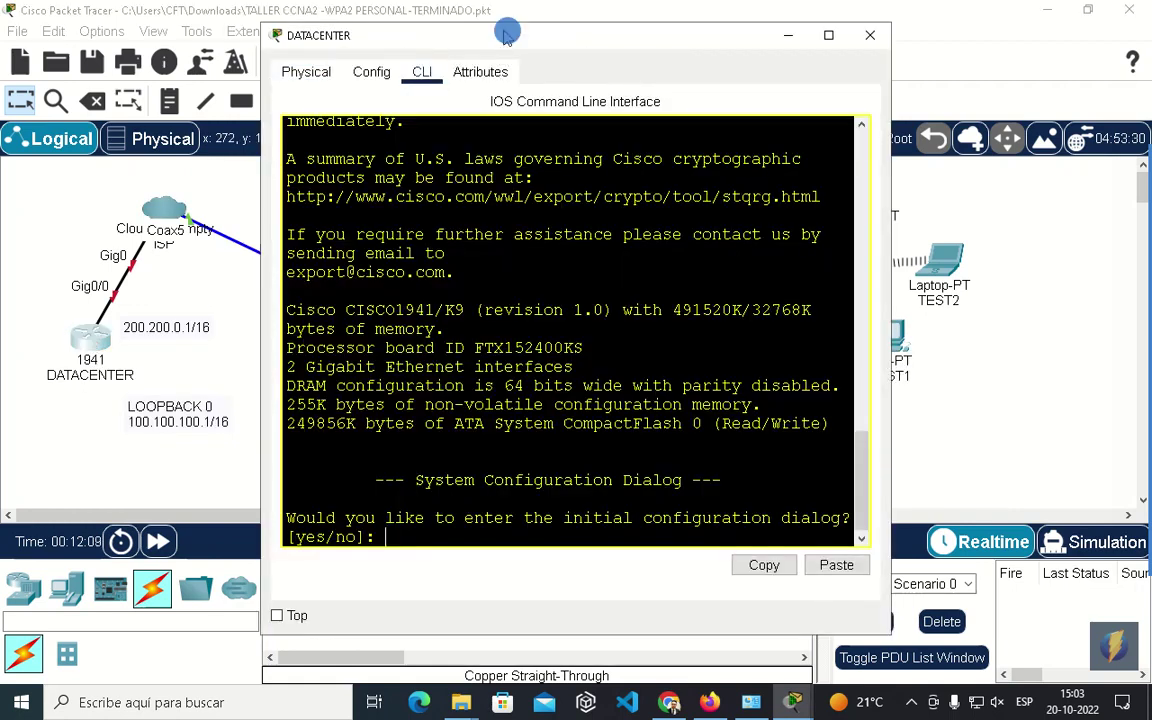
left_click_drag(507, 36, 592, 38)
type("no")
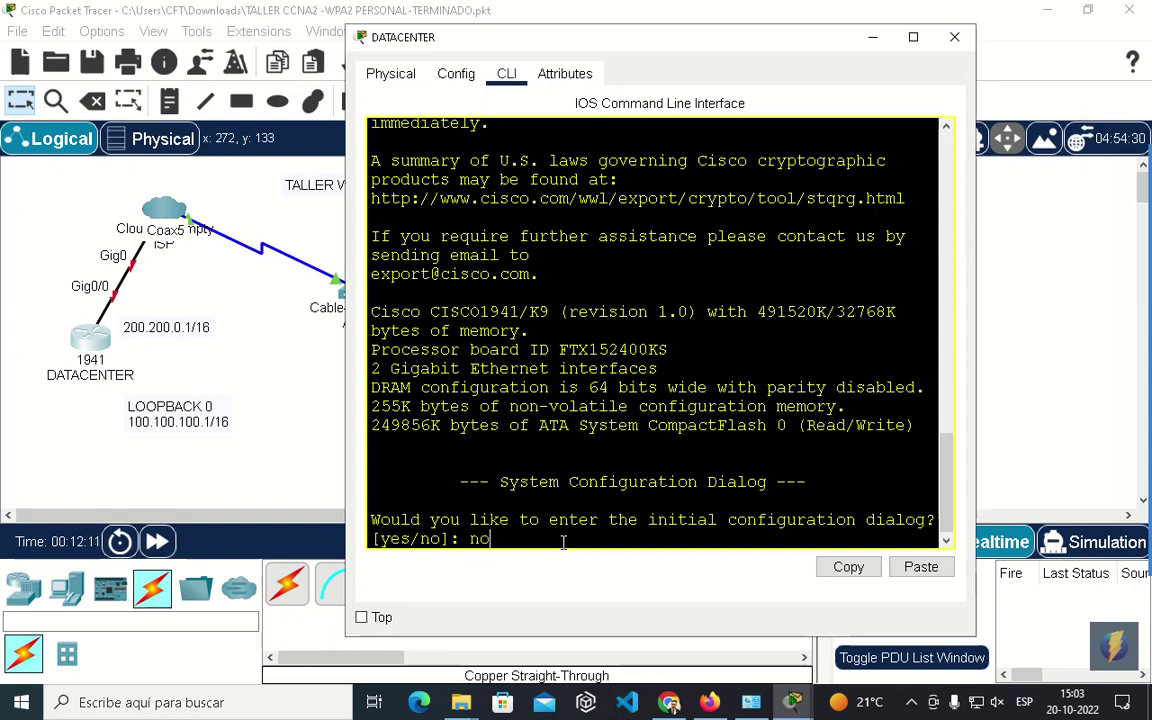
key("Return")
Enter privileged exec and global configuration mode with enable and configure terminal.
key("Return")
type("en")
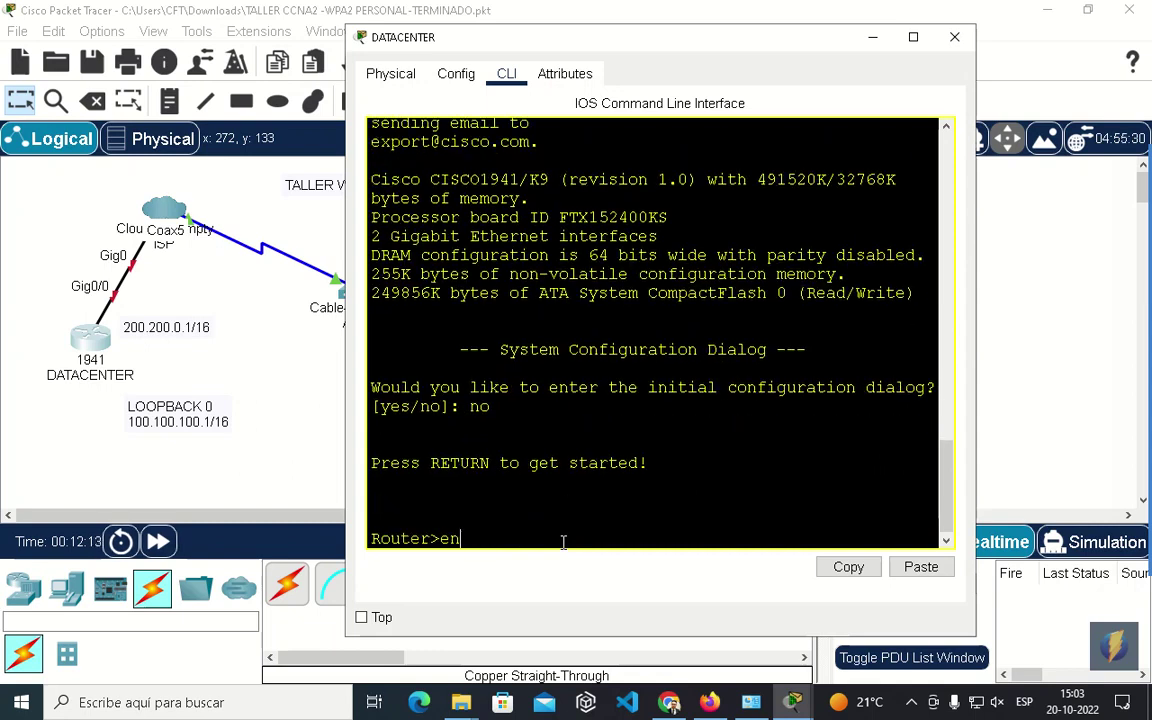
key("Tab")
key("Return")
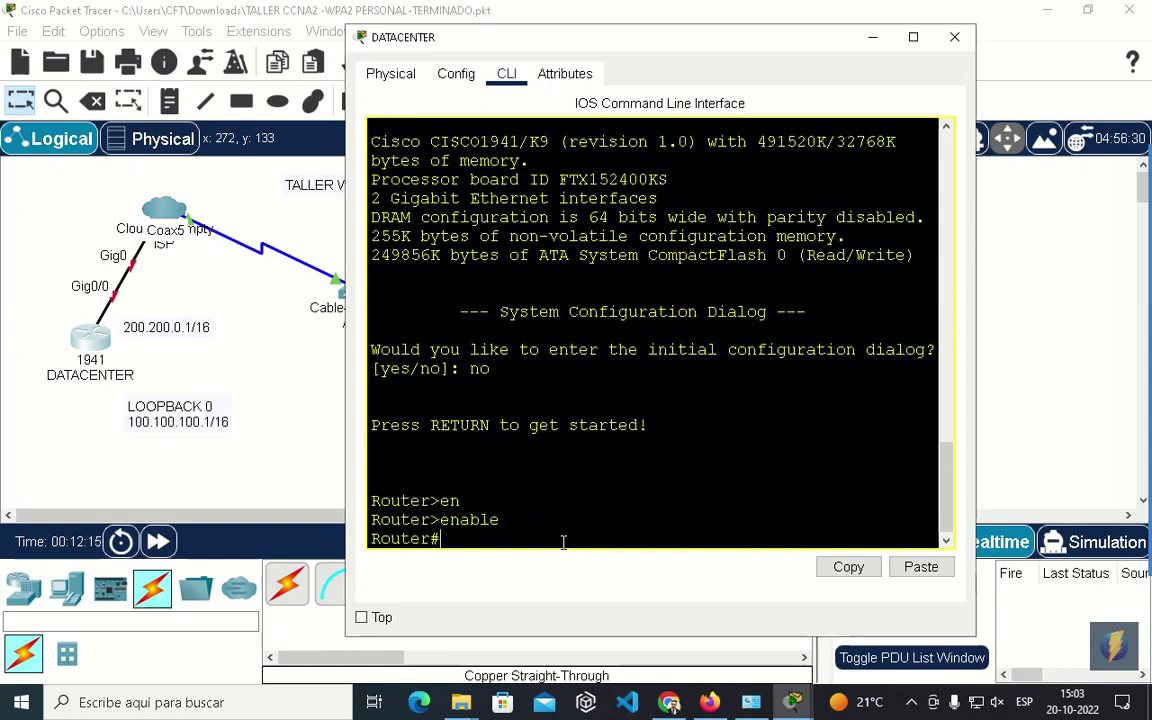
type("con")
key("Tab")
type("f")
key("Tab")
type("t")
key("Tab")
key("Return")
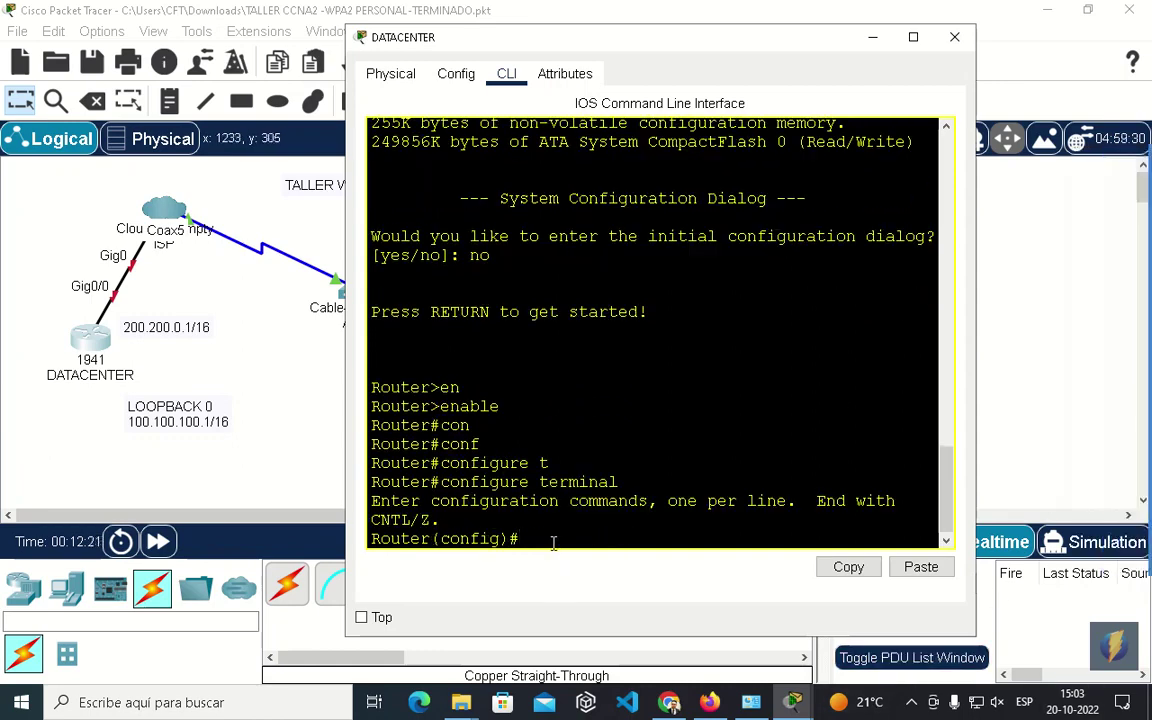
Set the router's hostname to DATACENTER.
type("ho")
key("Tab")
type("DATA")
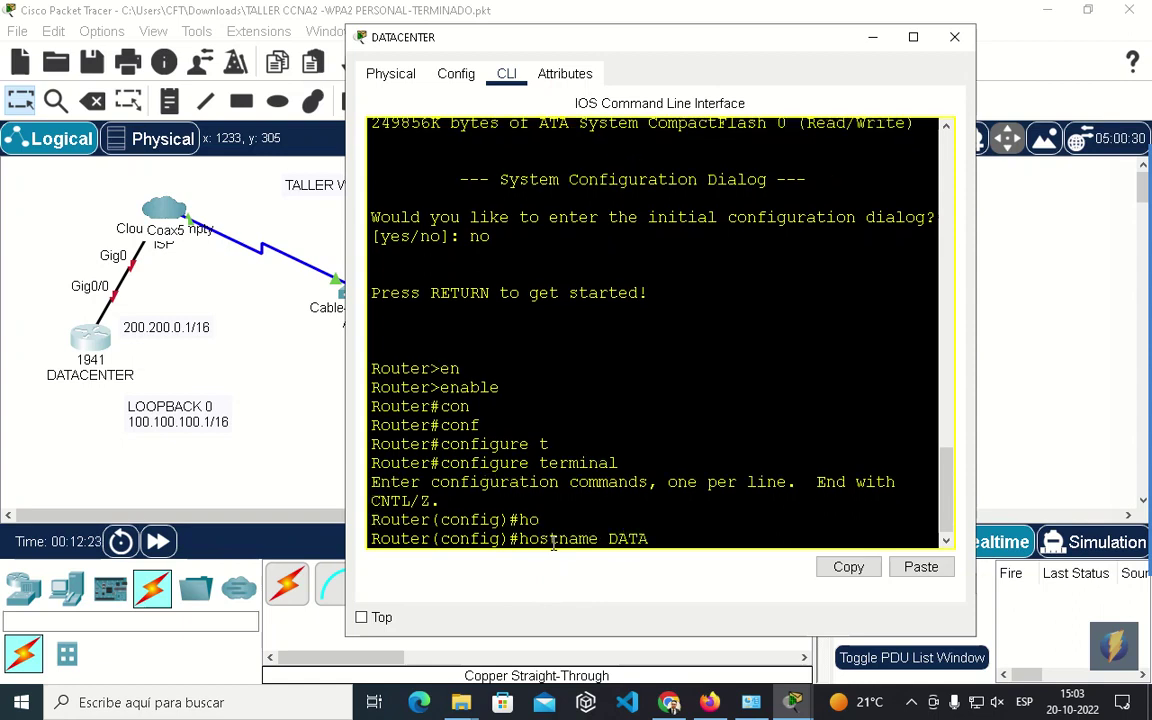
type("CENTER")
key("Return")
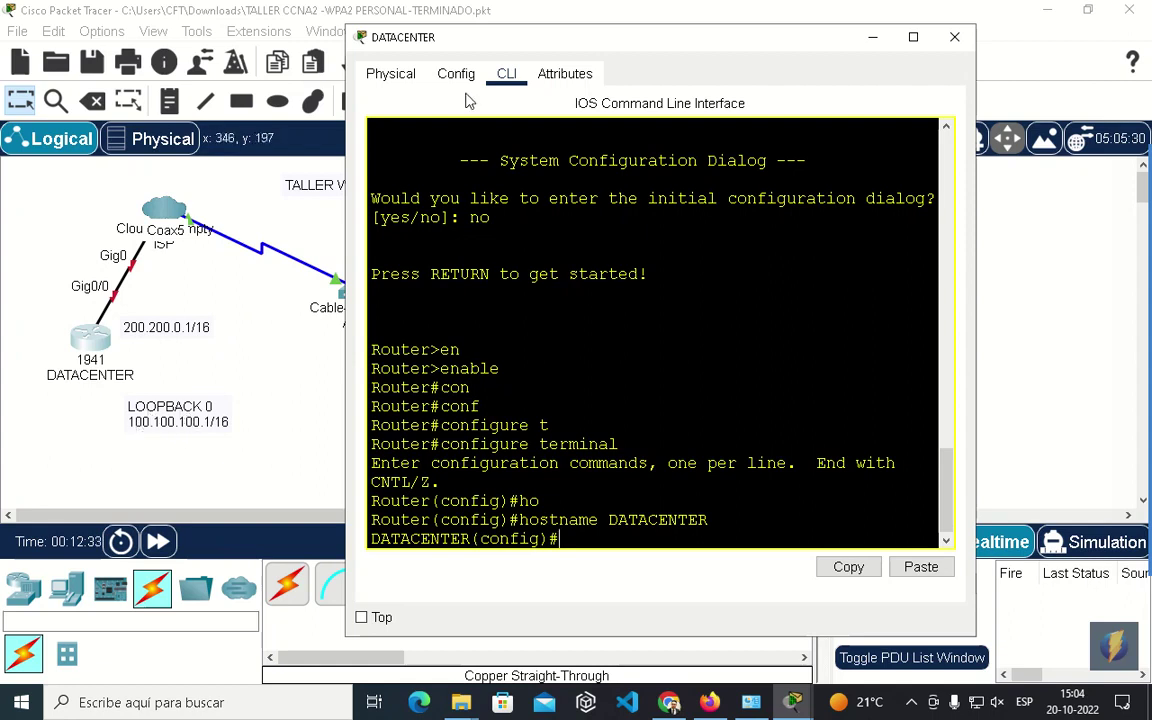
left_click_drag(484, 42, 539, 44)
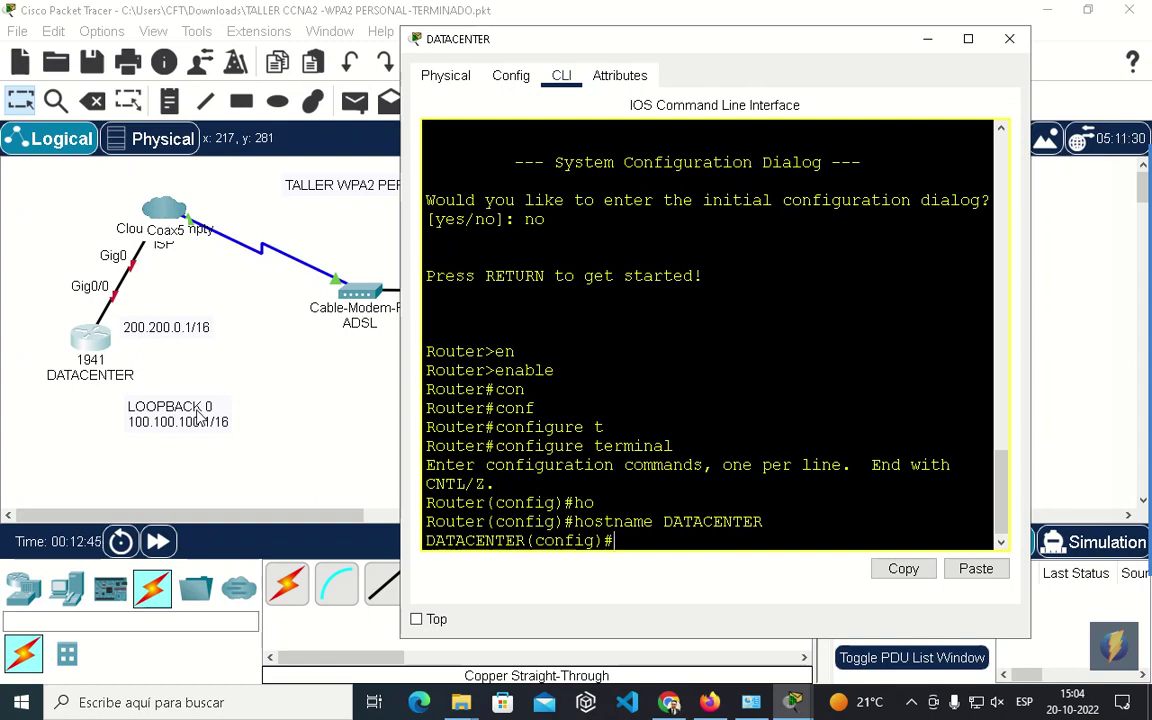
Configure interface Loopback0 with IP address 100.100.100.1 255.255.0.0.
left_click_drag(530, 41, 477, 26)
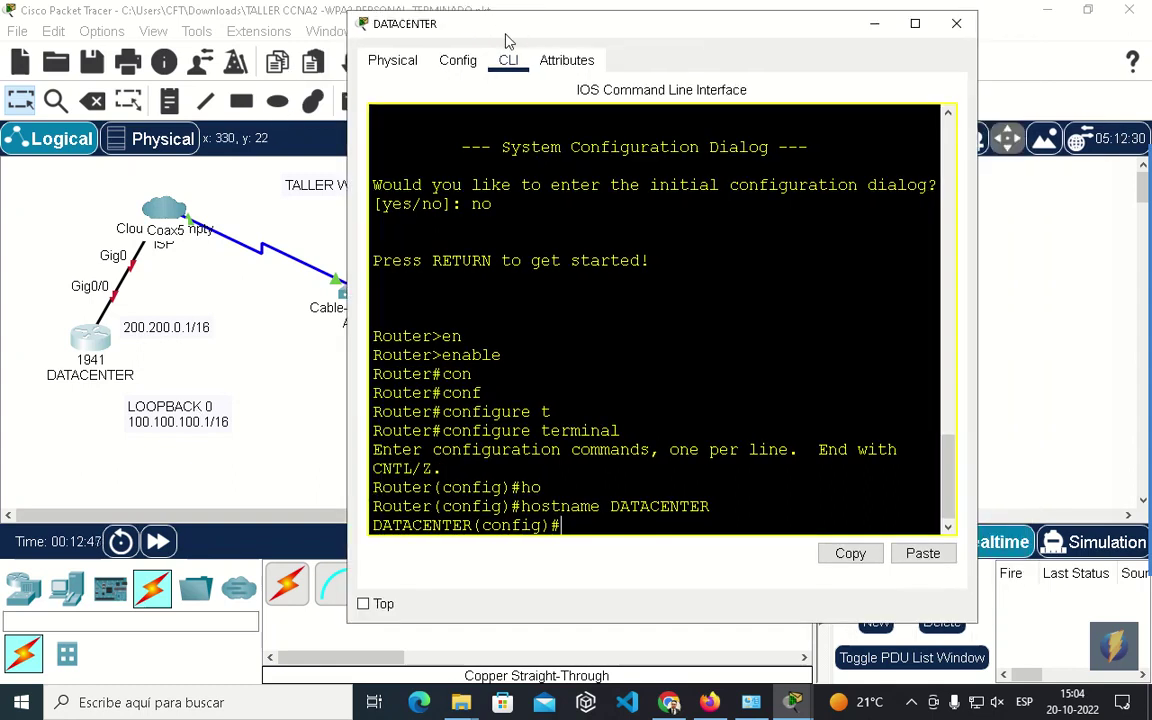
type("in")
key("Tab")
type("lo")
key("Tab")
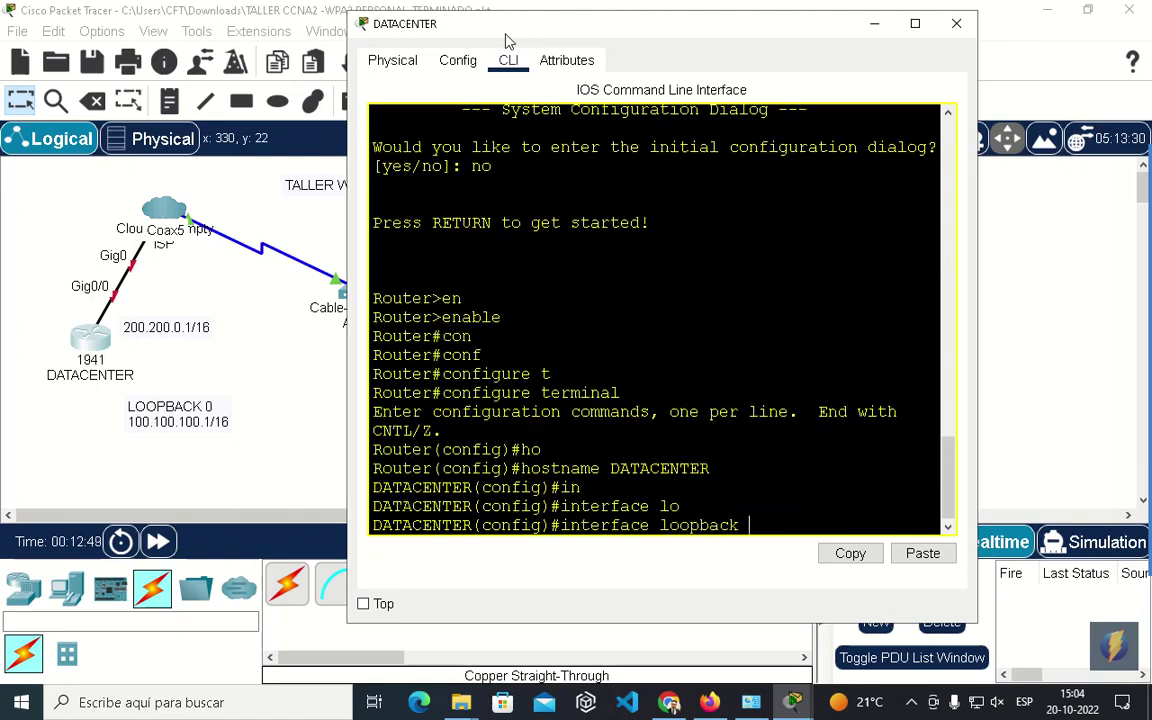
type("0")
key("Return")
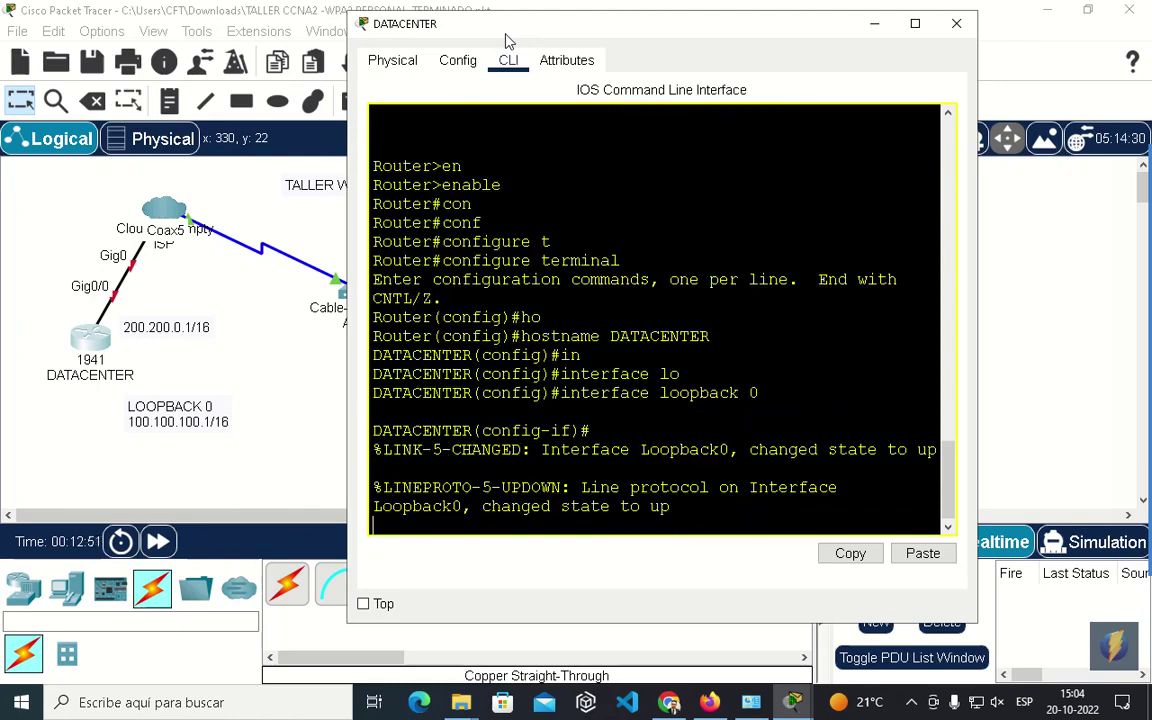
key("Return")
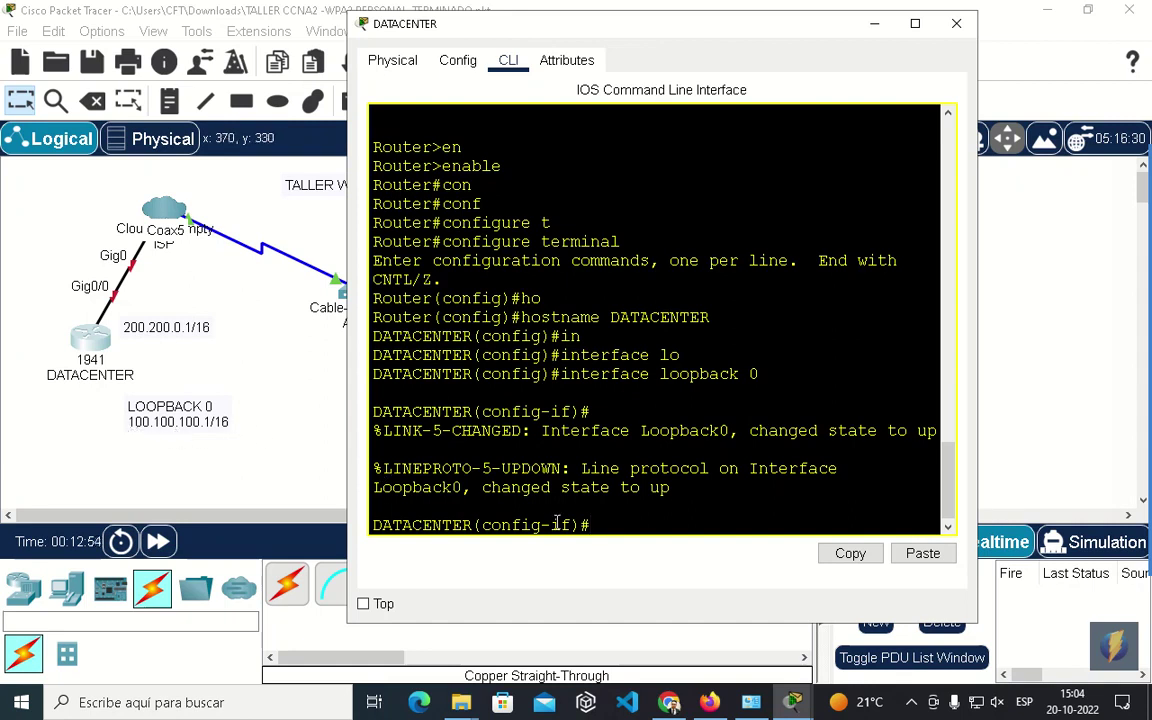
type("ip add")
key("Tab")
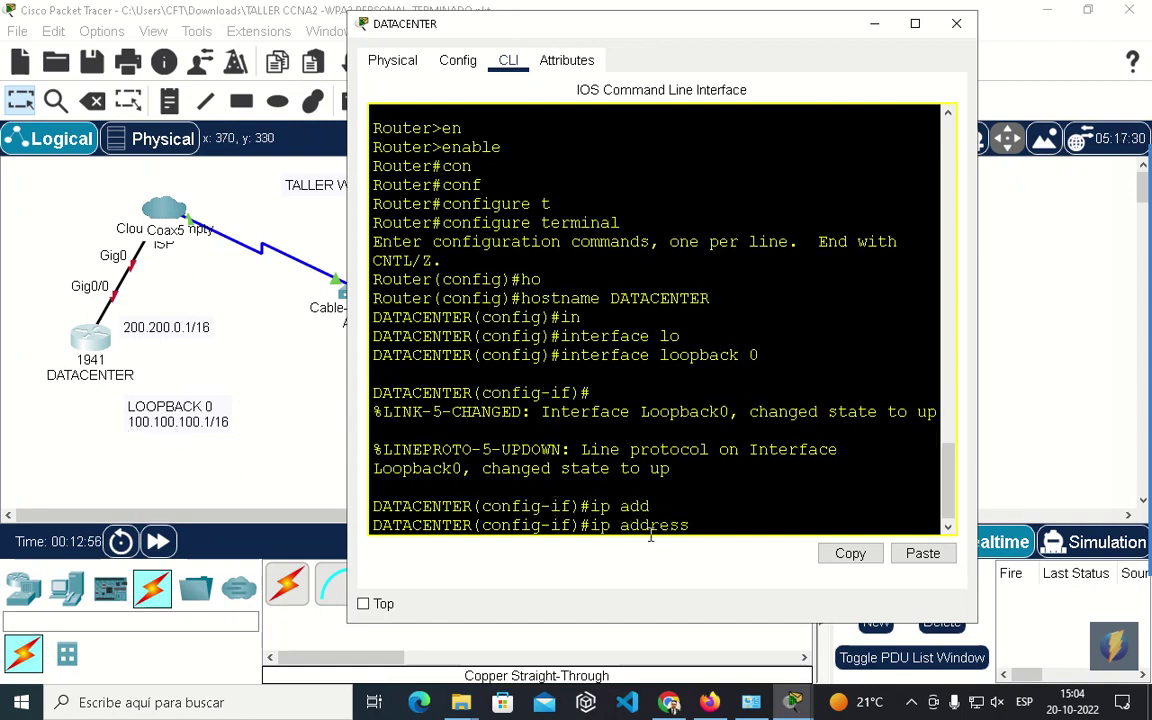
type("100.100.100.1")
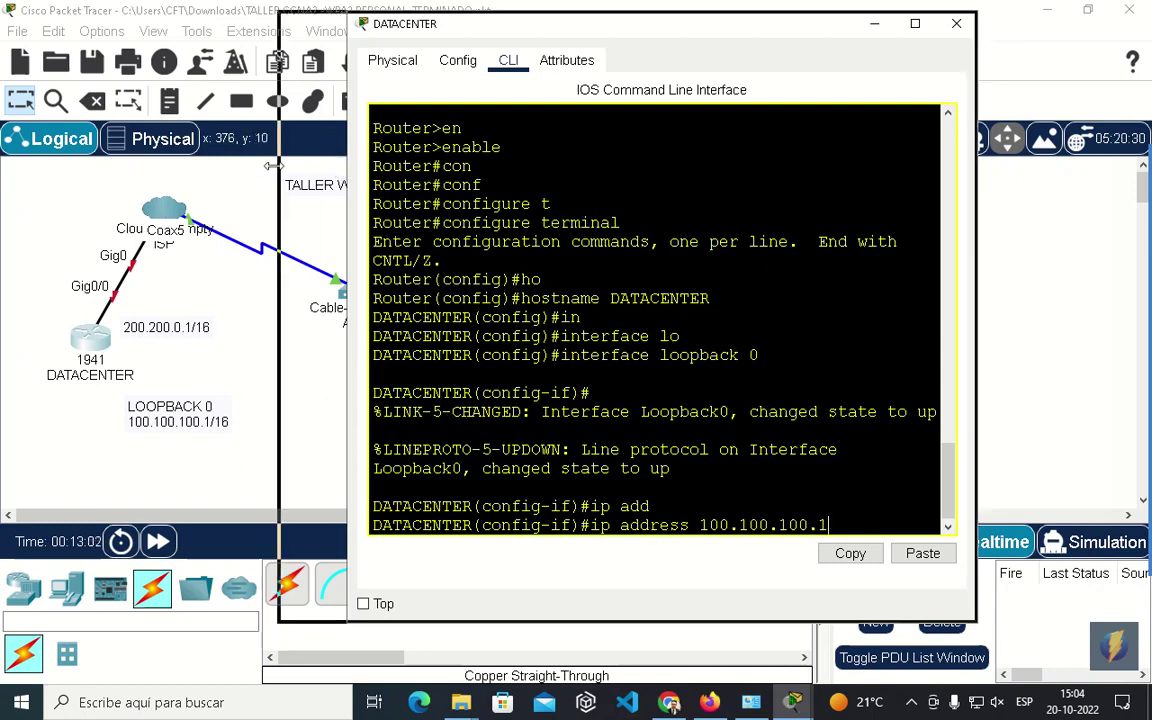
left_click_drag(348, 500, 218, 500)
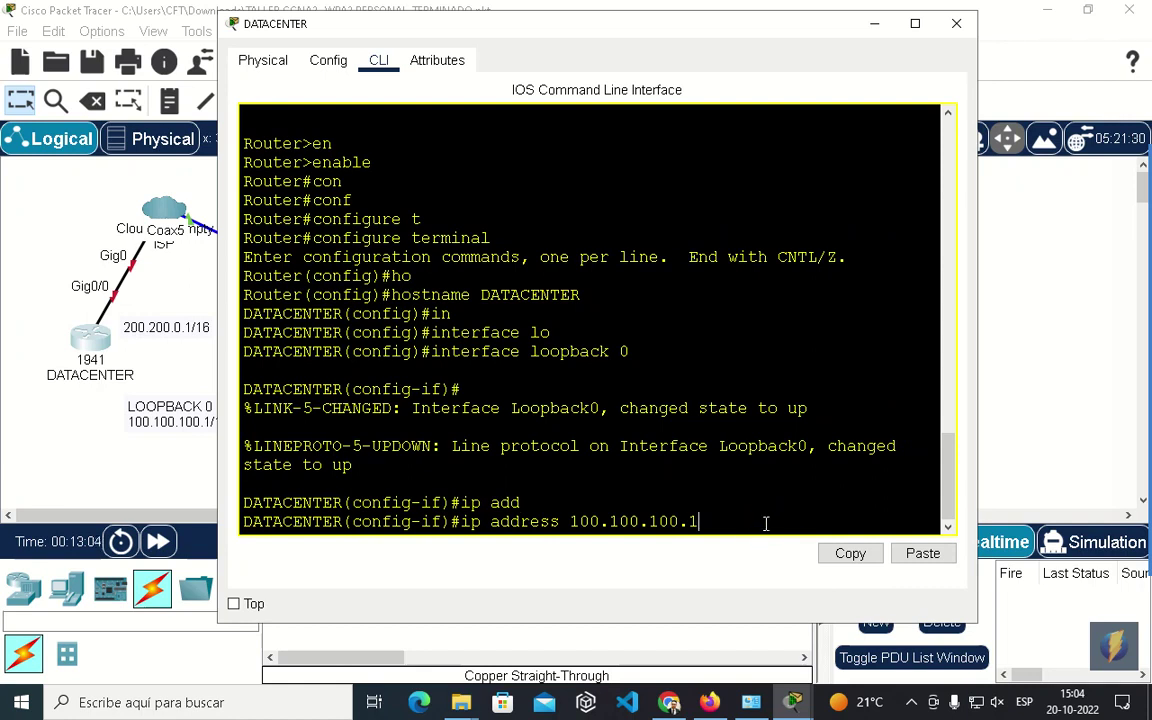
type("255.255.0.0")
key("Return")
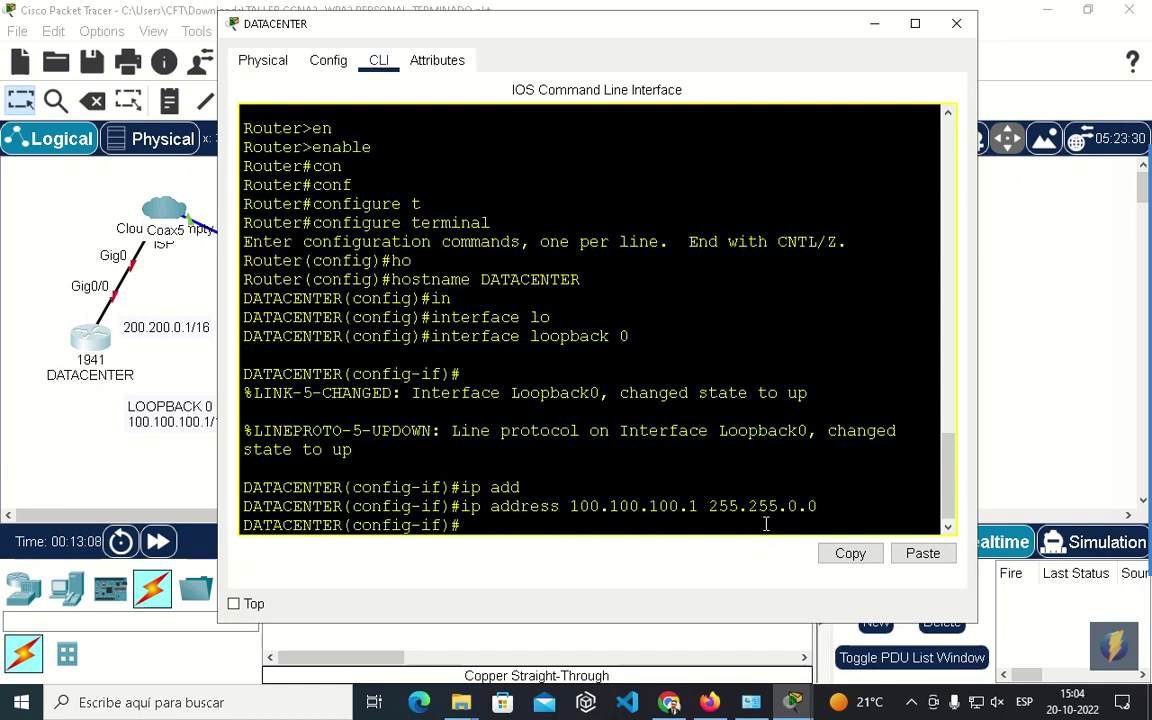
Enable Loopback0 with no shutdown and save the configuration with do write.
type("no sh")
key("Tab")
key("Return")
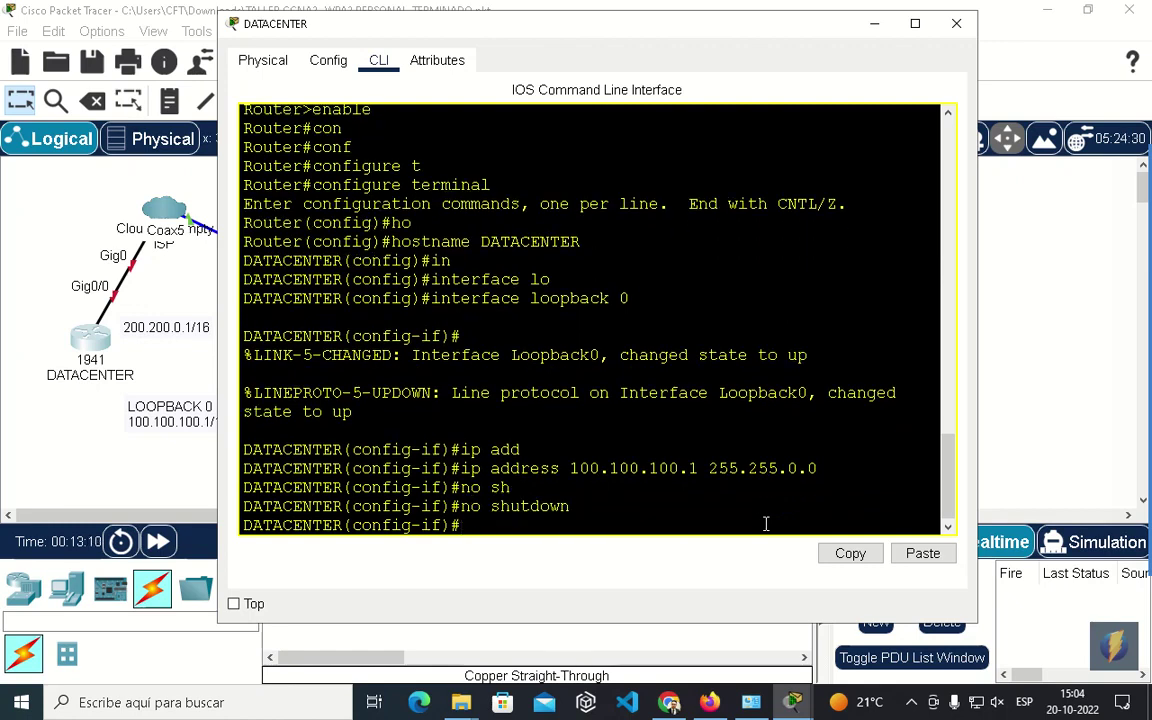
type("do write")
key("Return")
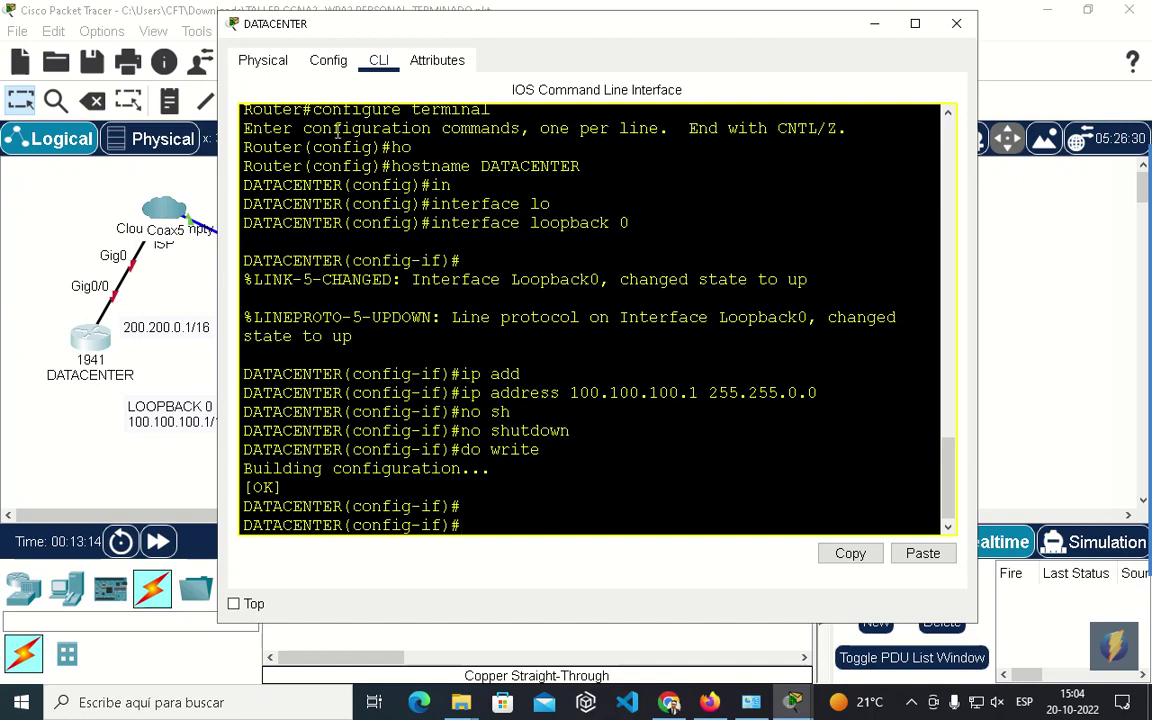
left_click_drag(348, 40, 434, 61)
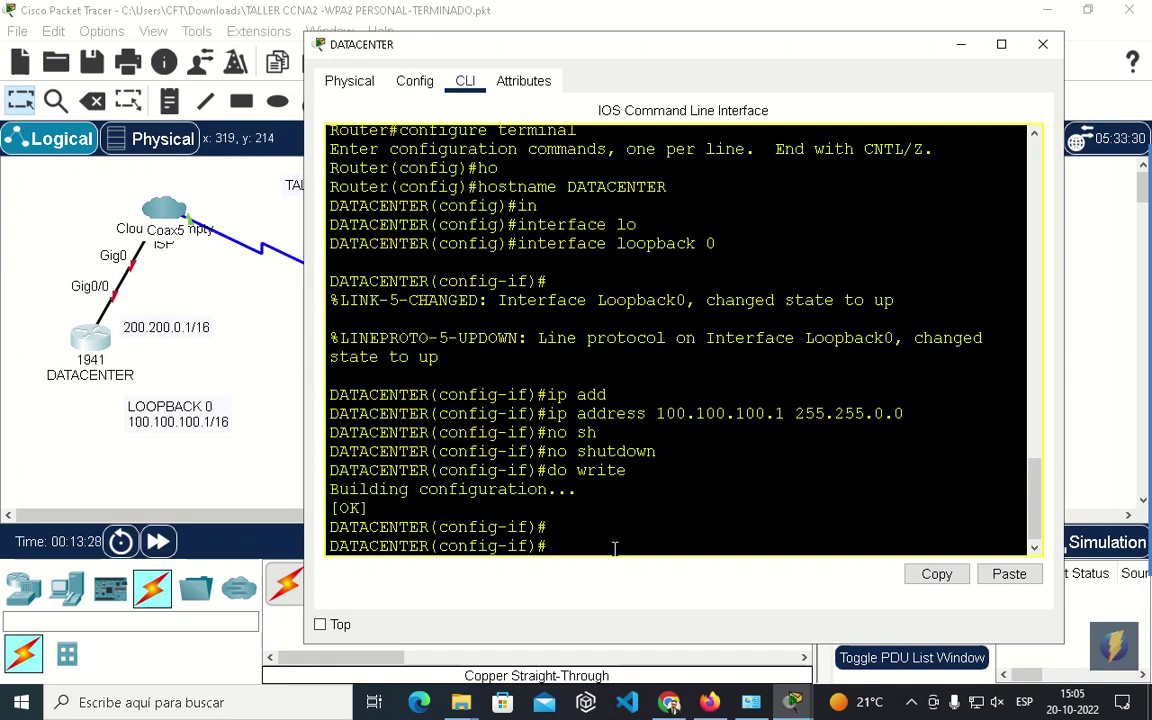
Leave Loopback0 and assign GigabitEthernet0/0 the address 200.200.0.1 255.255.0.0.
type("exit")
key("Return")
type("in")
key("Tab")
type("g")
key("Tab")
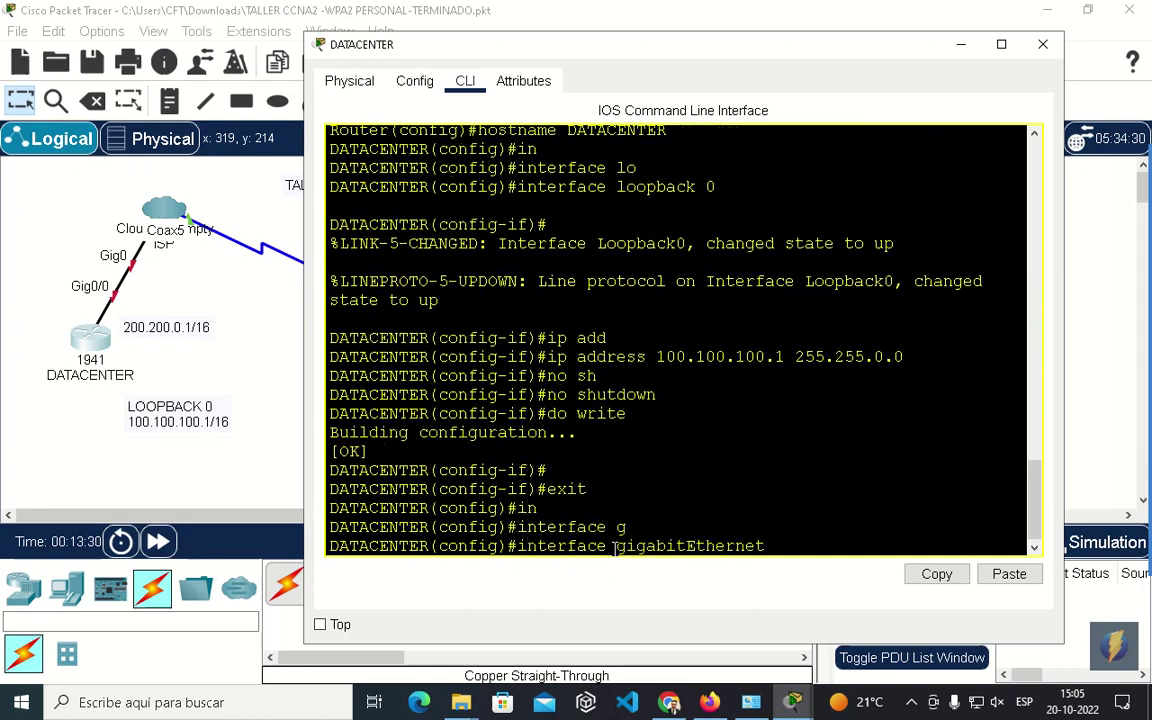
type("0/0")
key("Return")
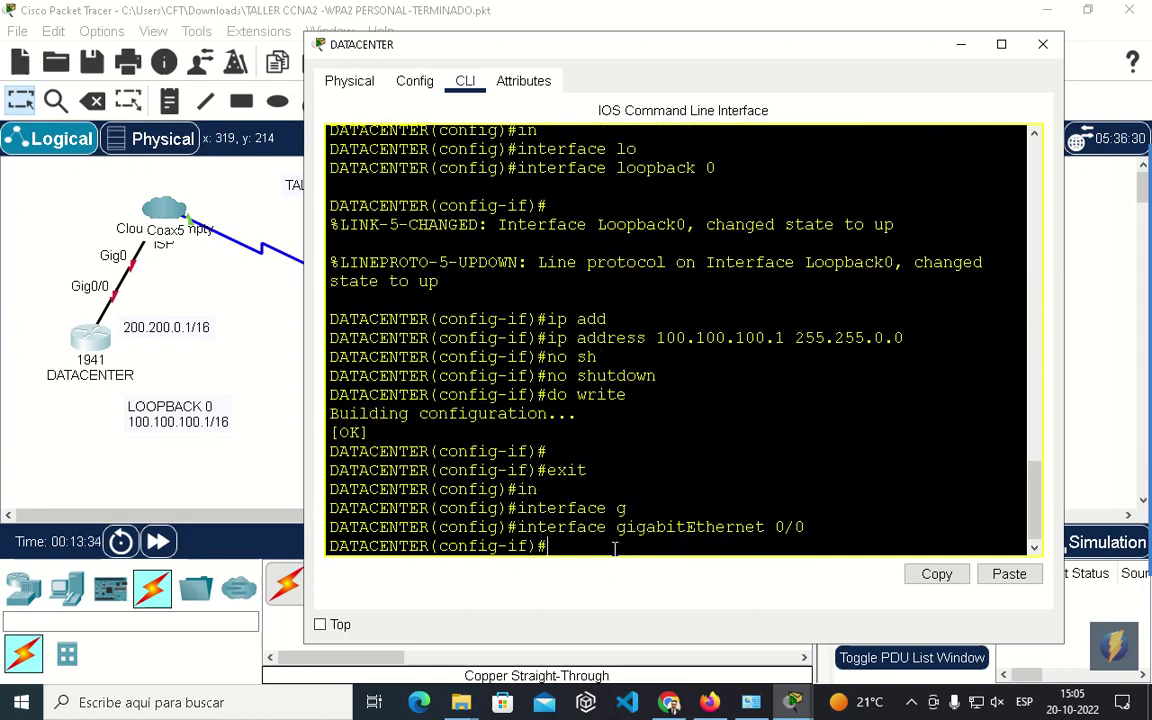
type("ip add")
key("Tab")
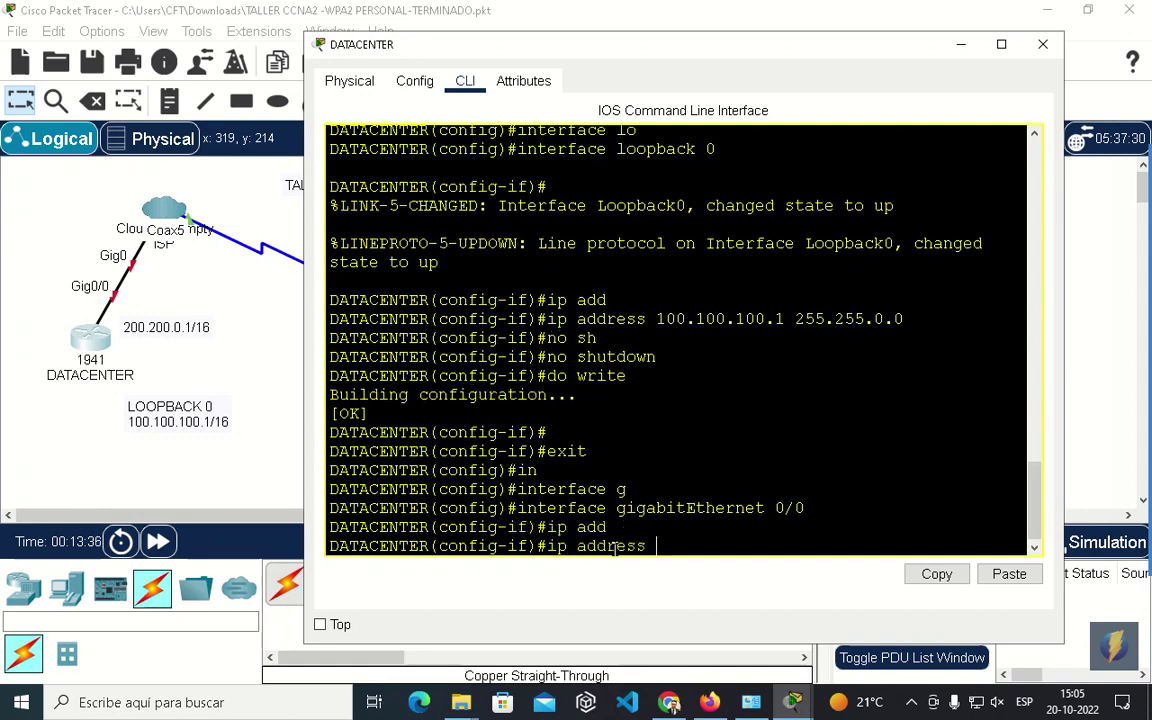
type("200.200.0.1 255.255.0.0")
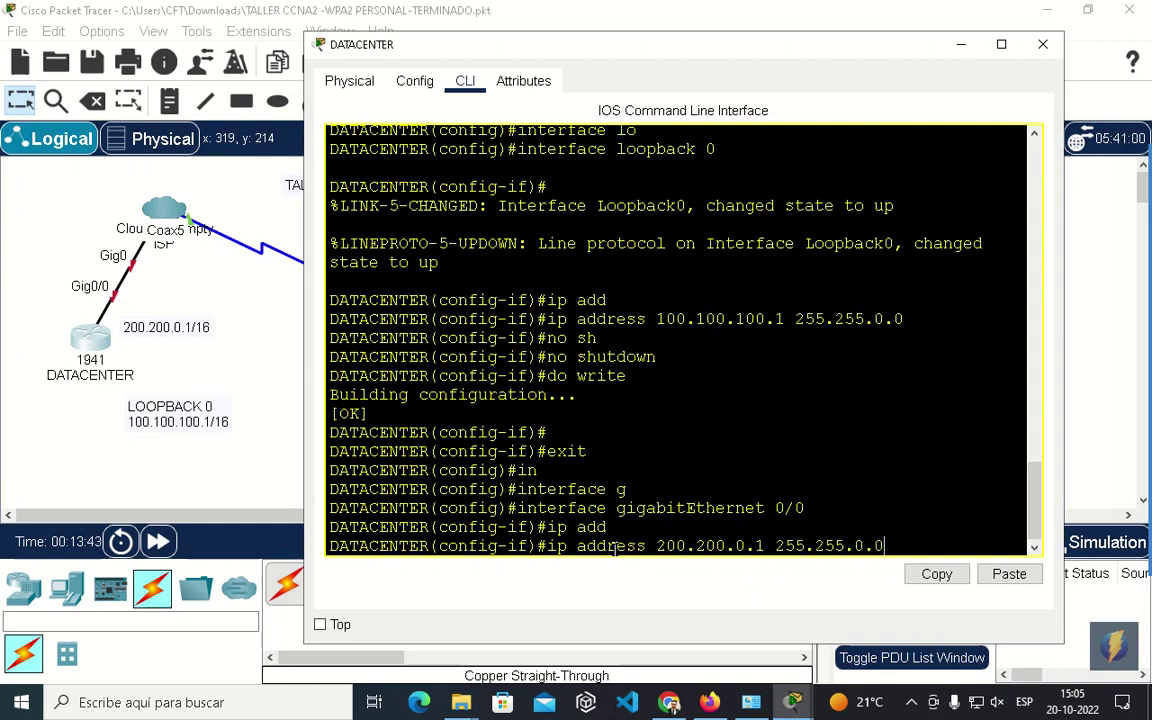
key("Return")
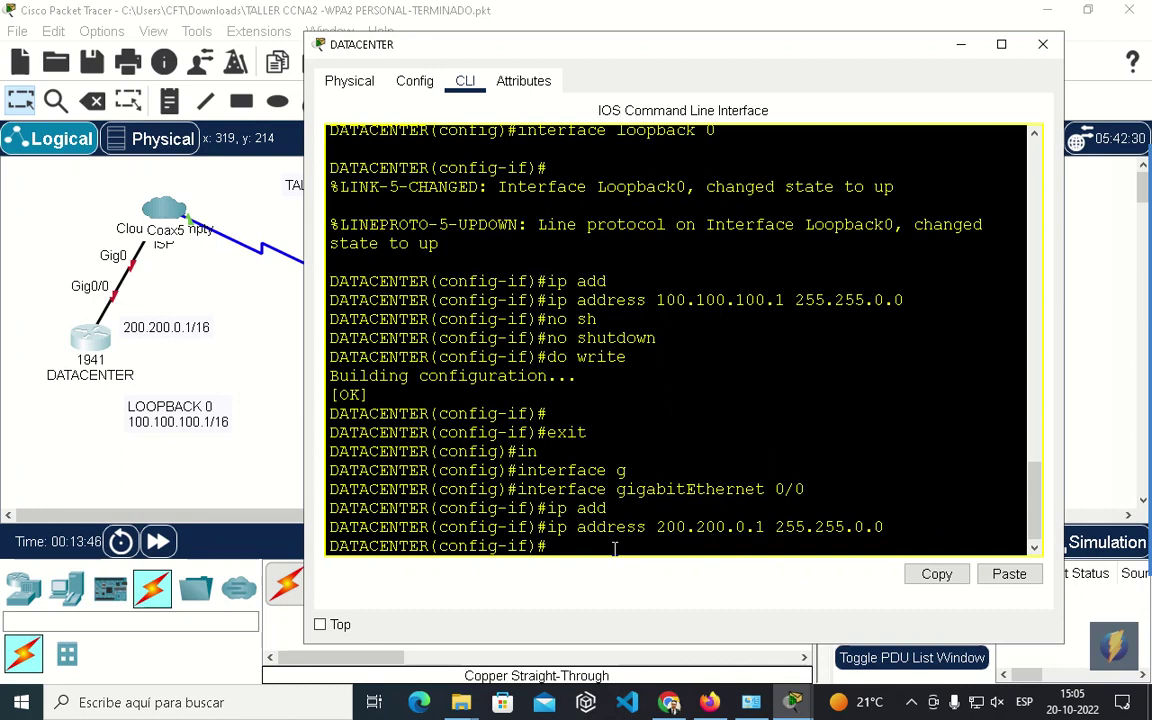
Enable GigabitEthernet0/0 with no shutdown and exit interface configuration.
type("no sh")
key("Tab")
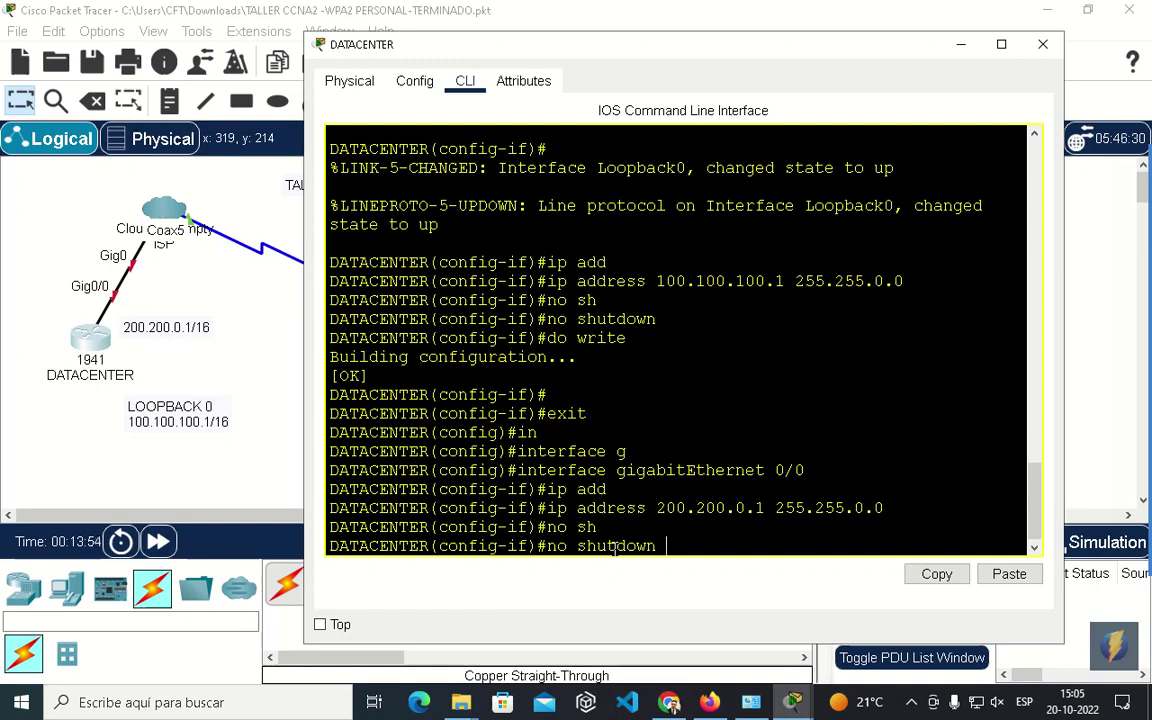
key("Return")
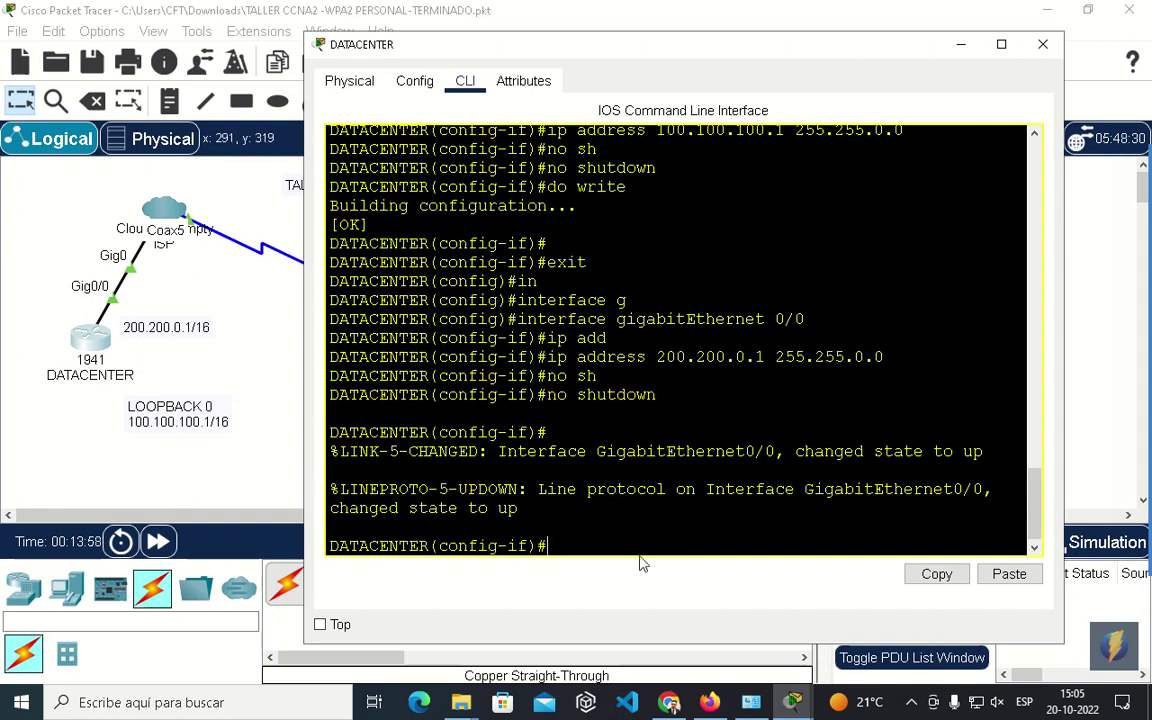
type("EXIT")
key("Return")
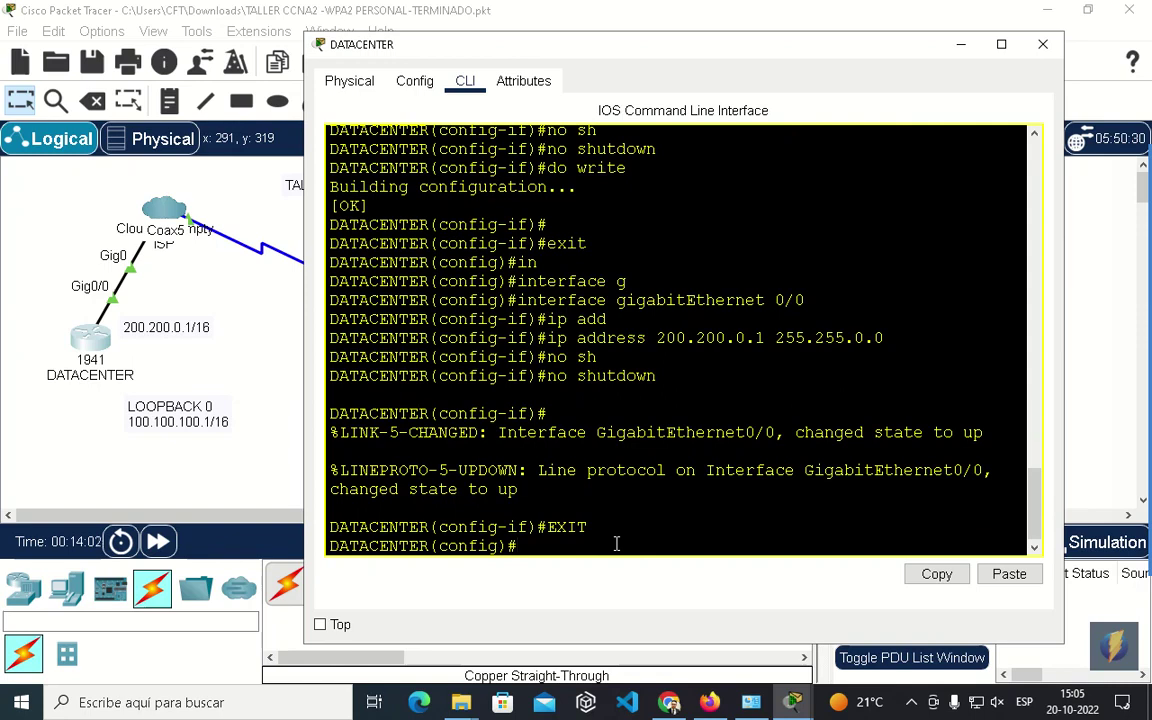
left_click_drag(367, 50, 549, 468)
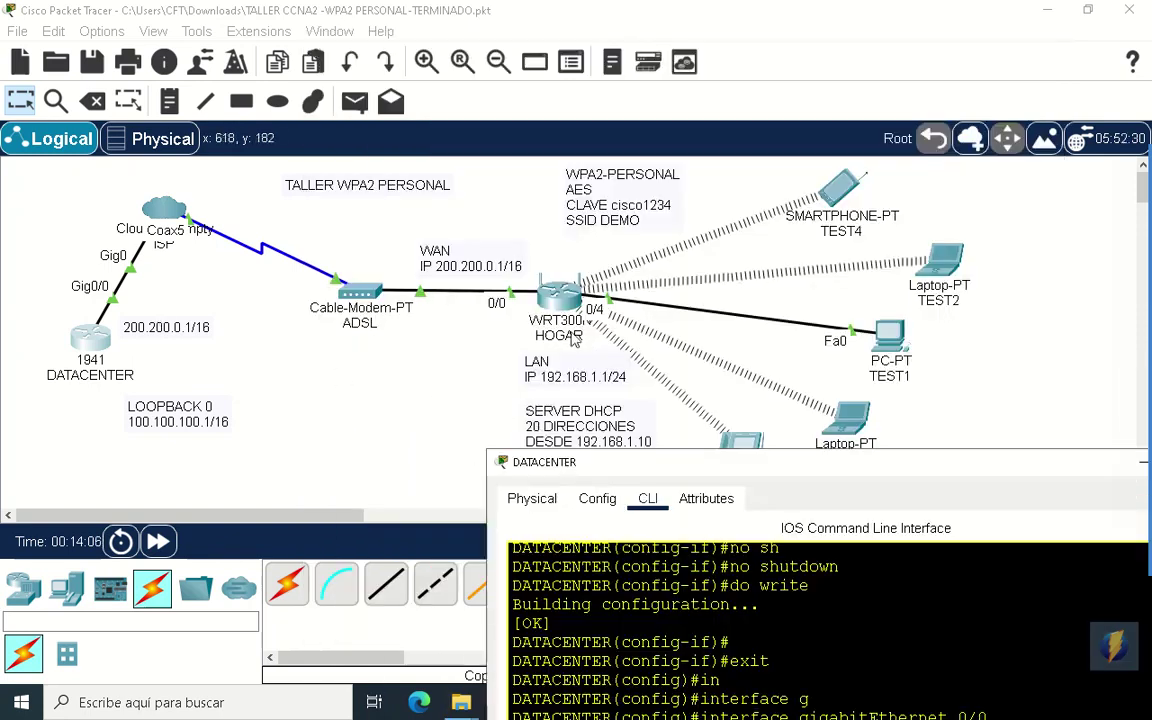
left_click_drag(645, 467, 520, 84)
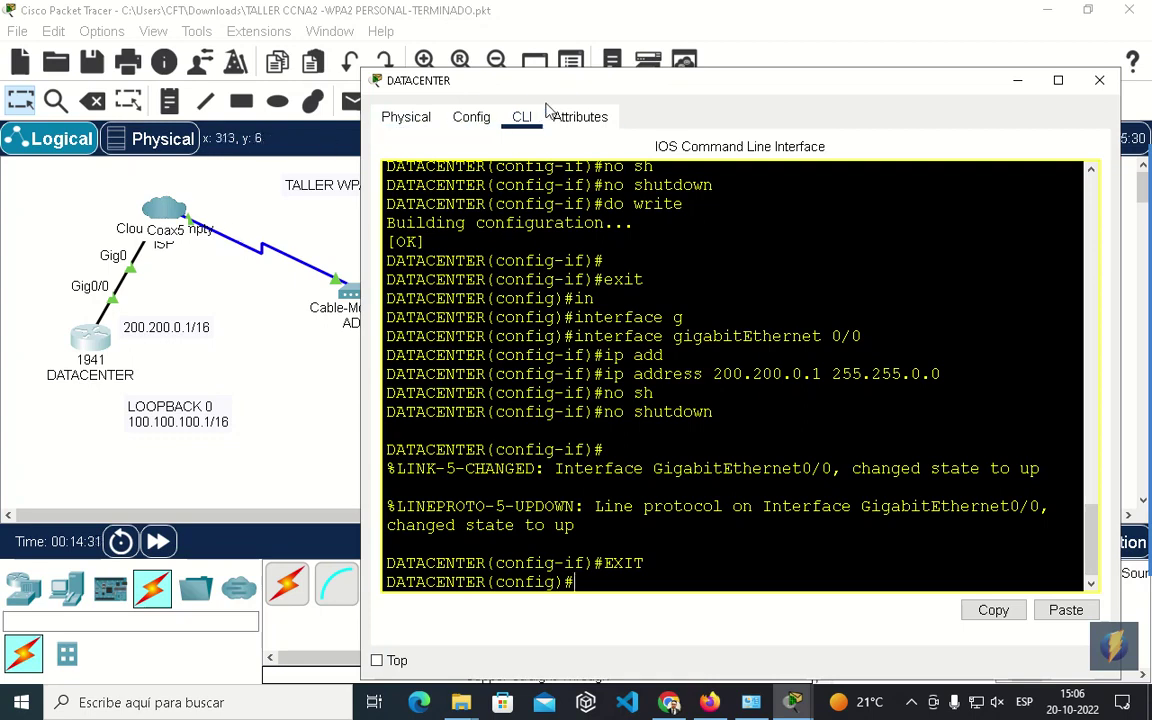
left_click_drag(530, 84, 522, 52)
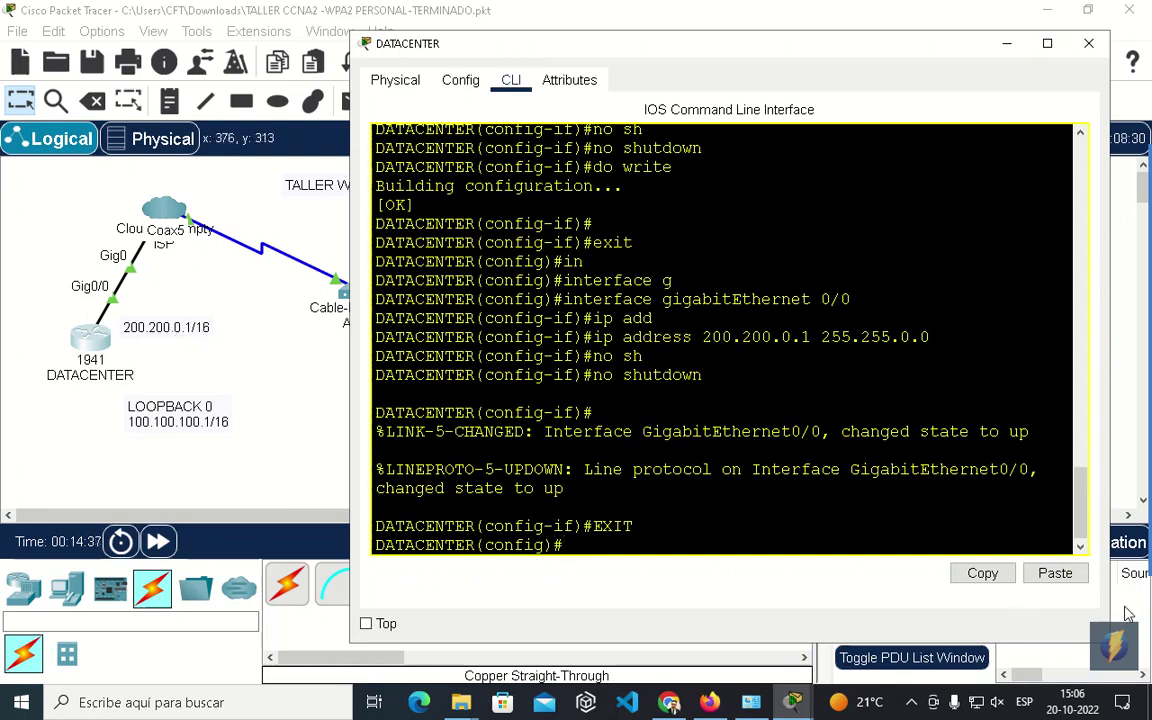
left_click(1138, 490)
left_click_drag(105, 293, 250, 350)
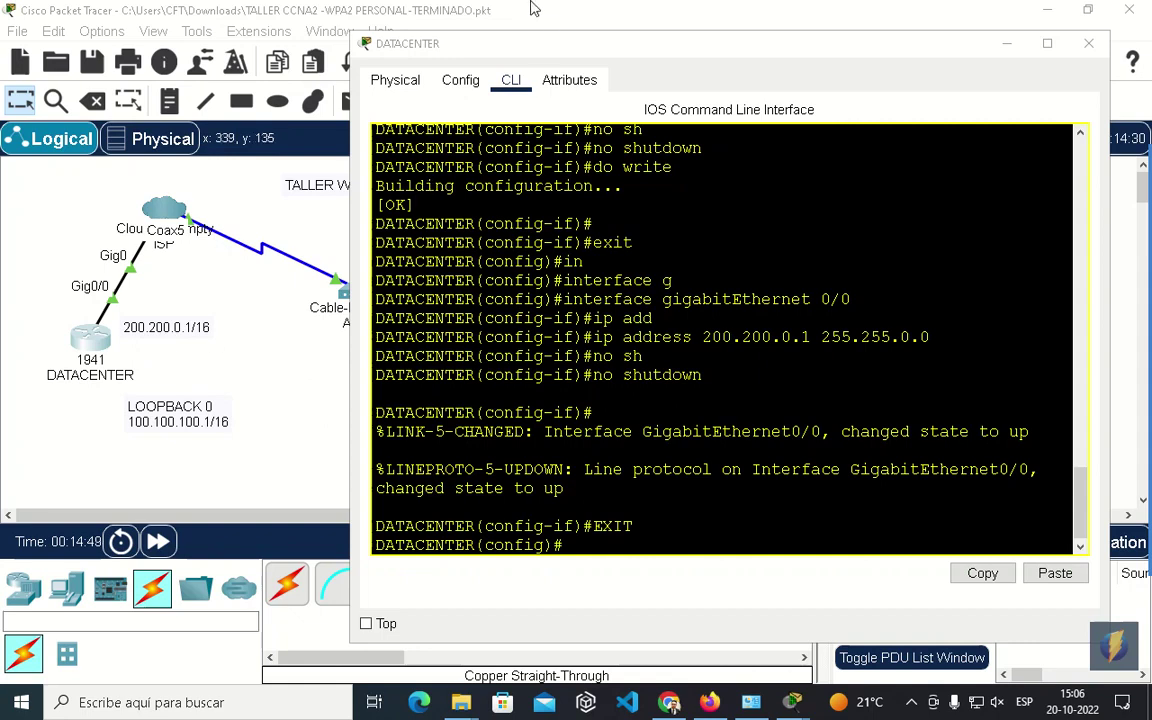
left_click_drag(532, 48, 481, 24)
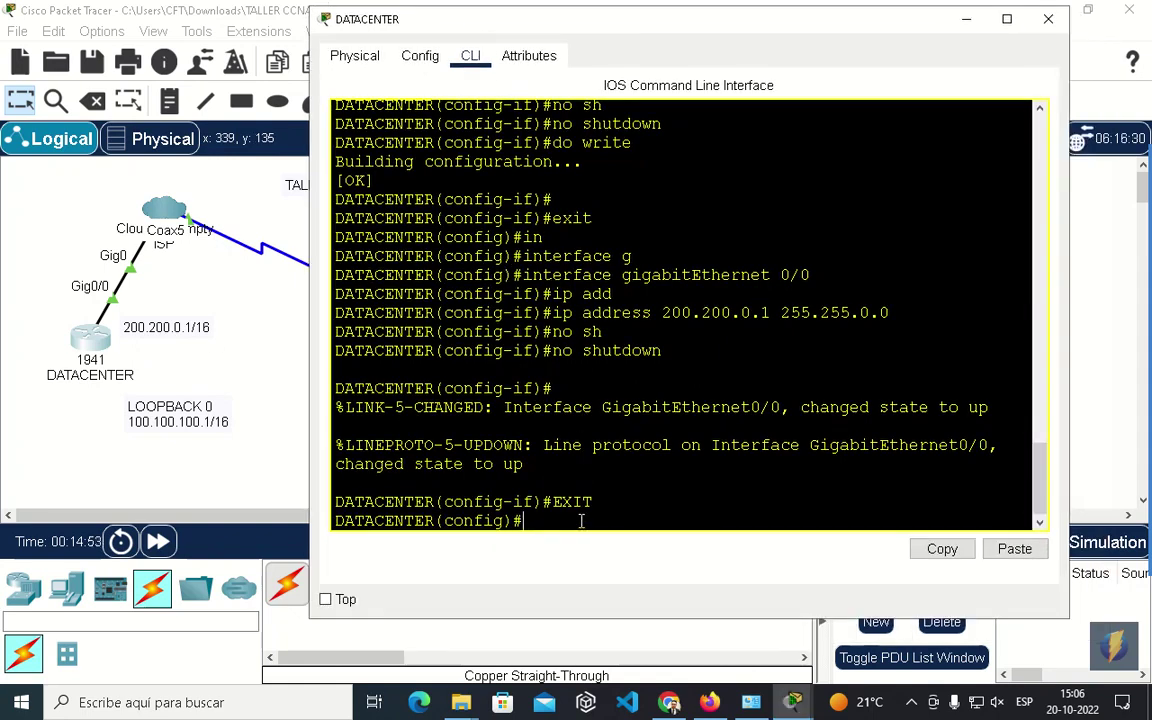
left_click_drag(622, 31, 607, 26)
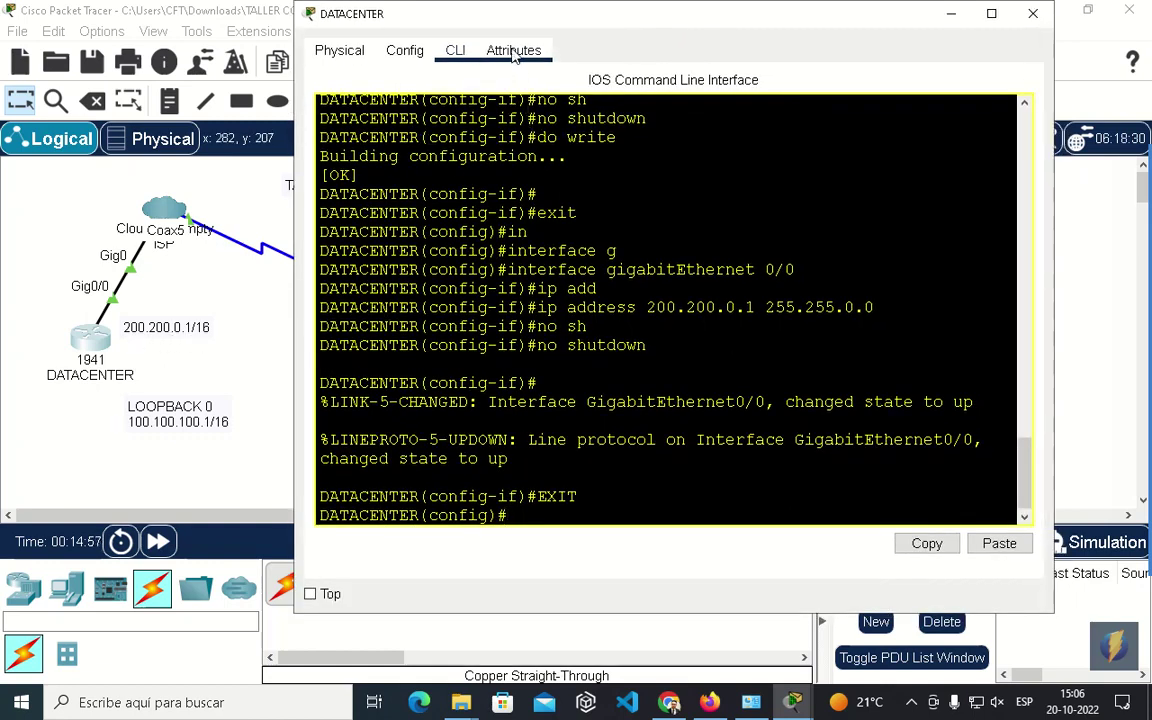
left_click_drag(450, 15, 424, 15)
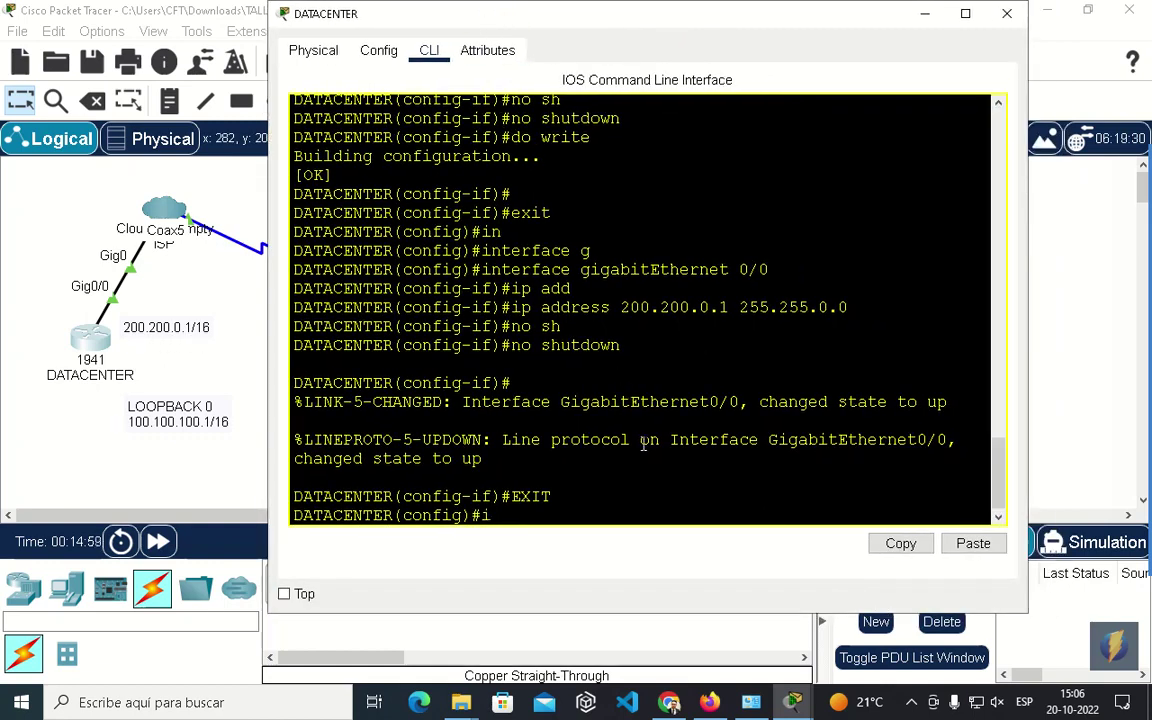
Exclude 200.200.0.1 from DHCP leases with ip dhcp excluded-address.
type("p dh")
key("Tab")
type("ex")
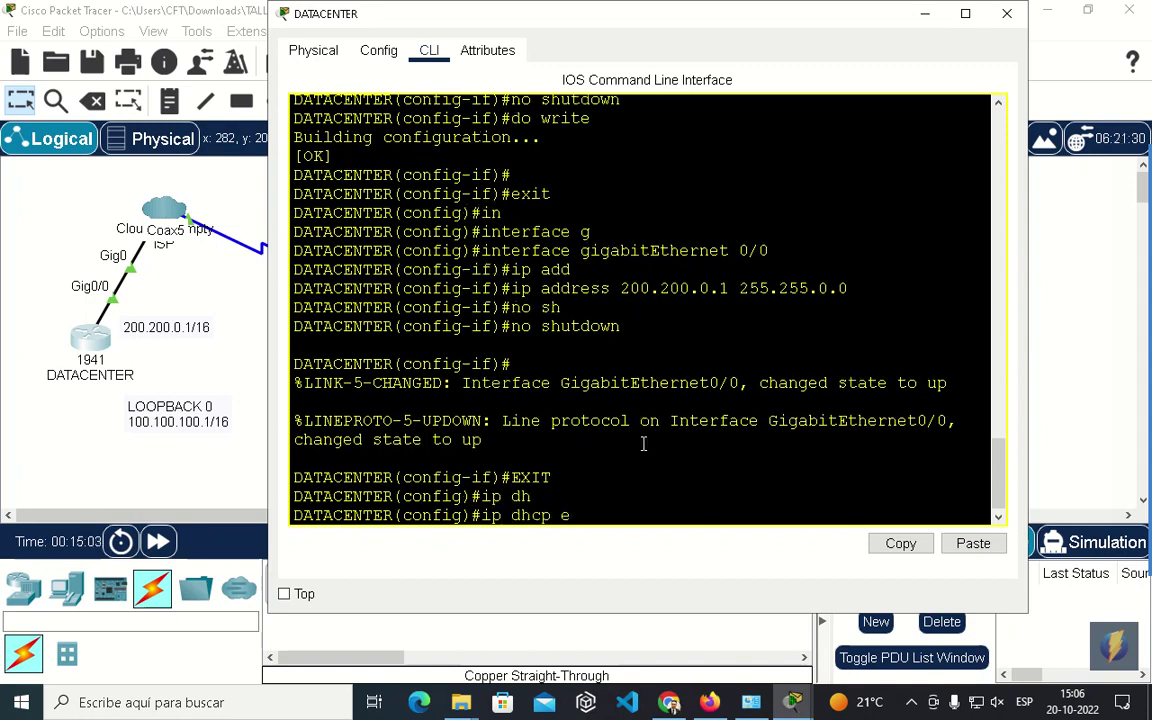
key("Tab")
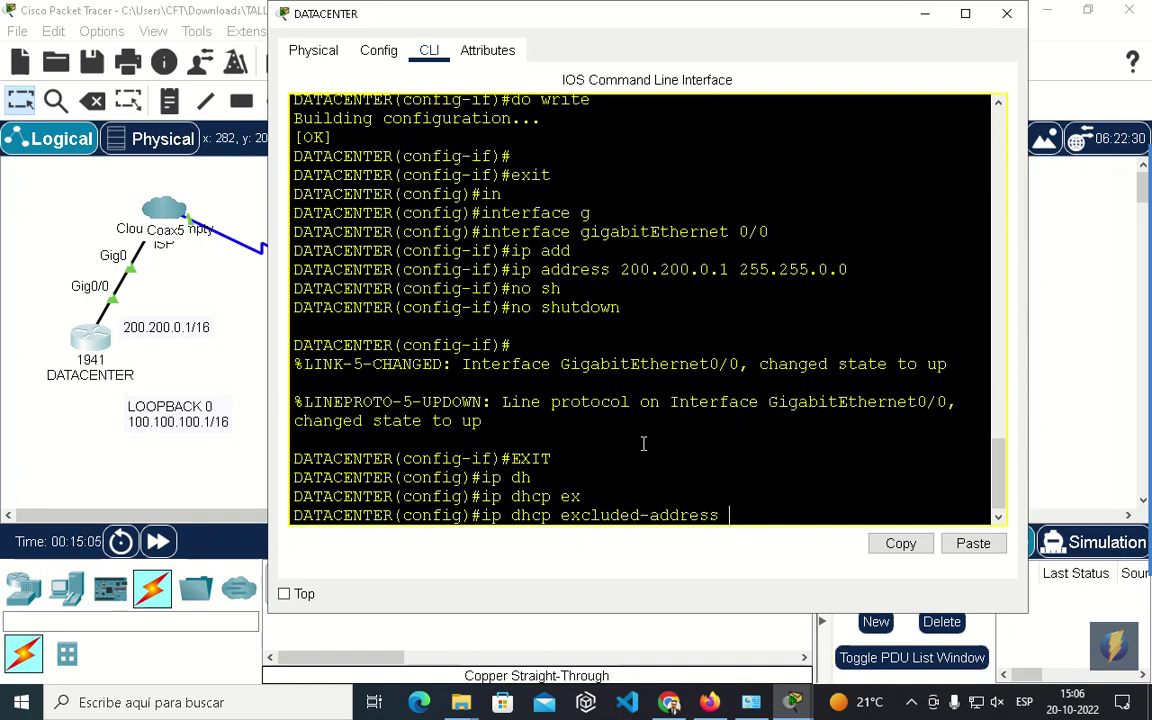
type("200.200.0.1")
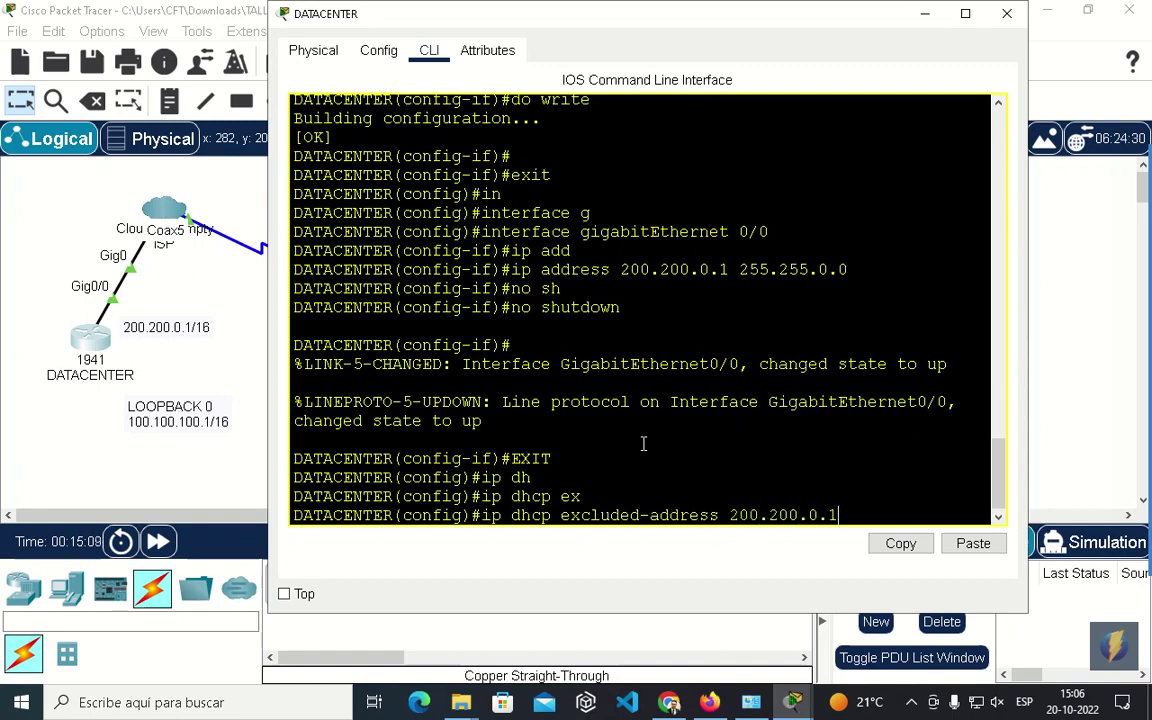
key("Return")
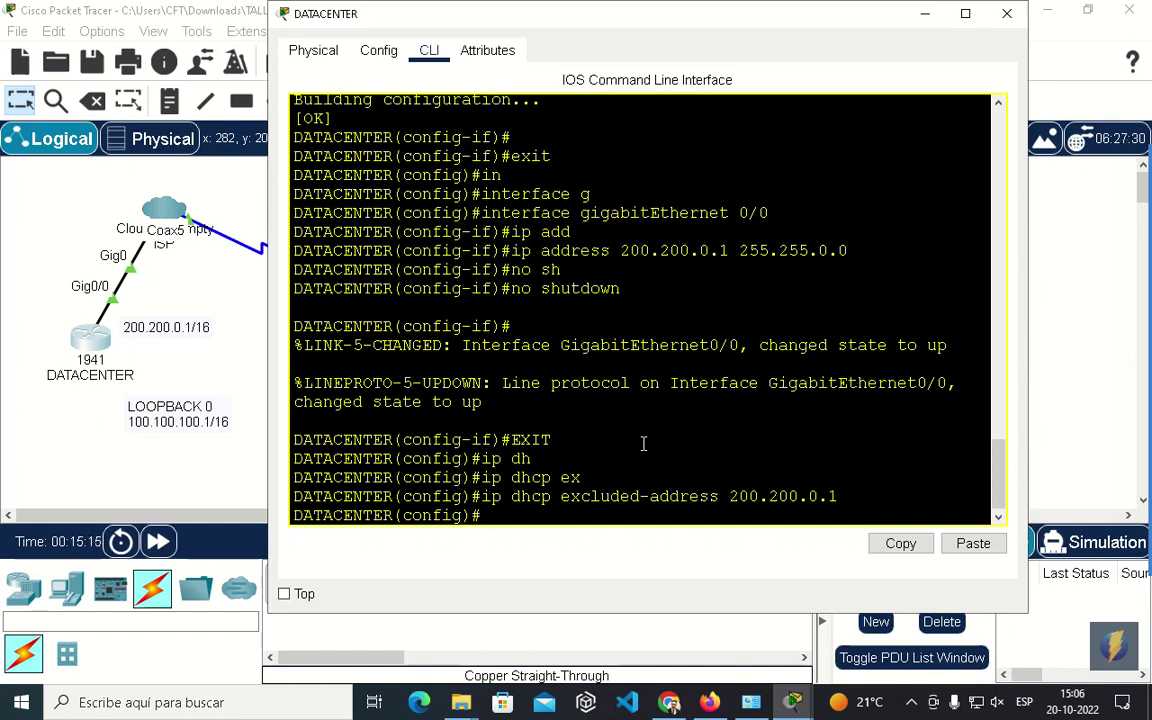
Create the DHCP pool CLIENTES.
type("ip dh")
key("Tab")
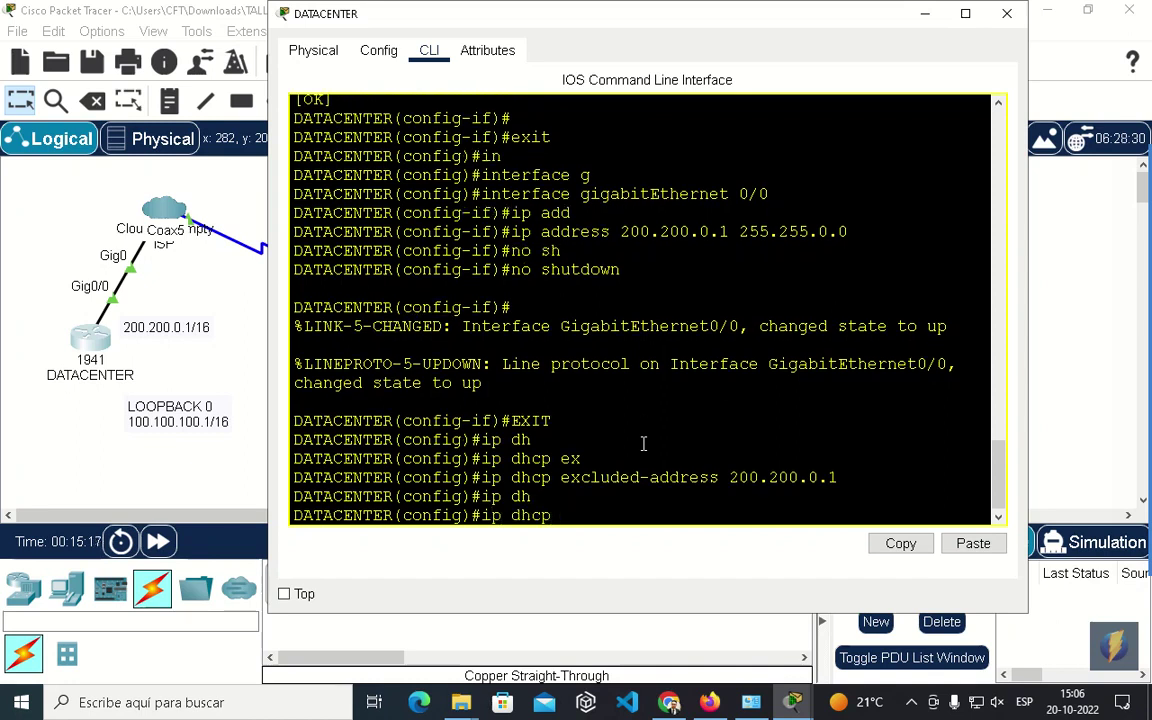
type("p")
key("Tab")
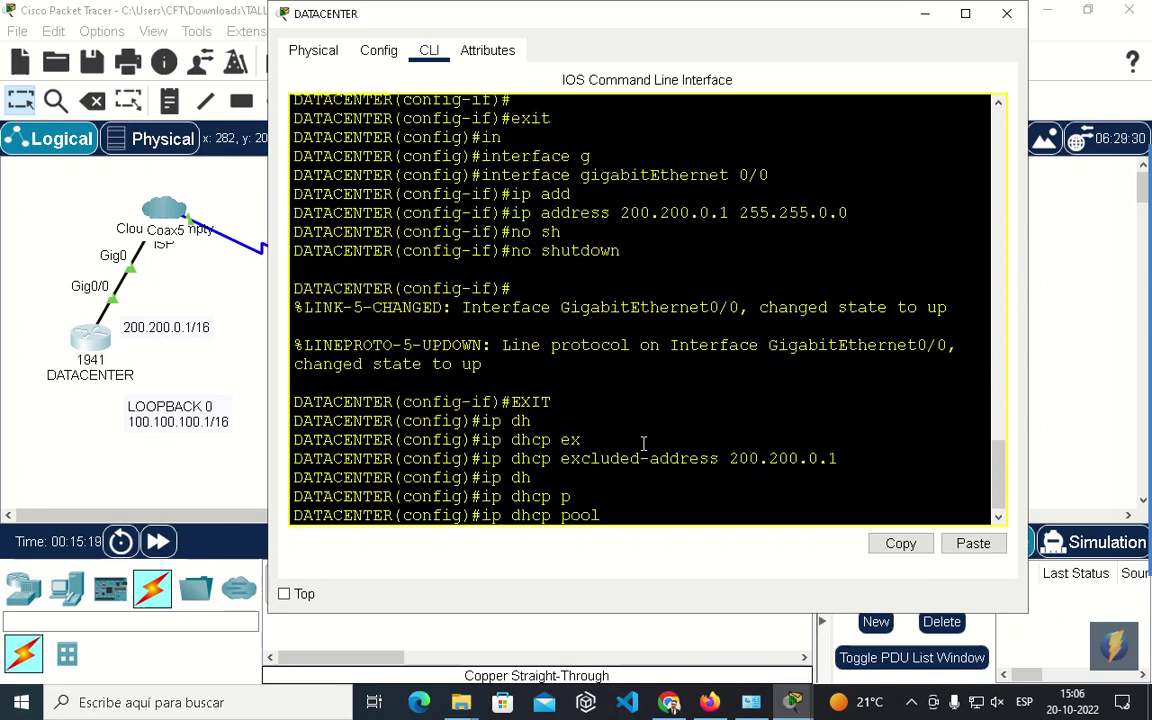
type("CLIENTES")
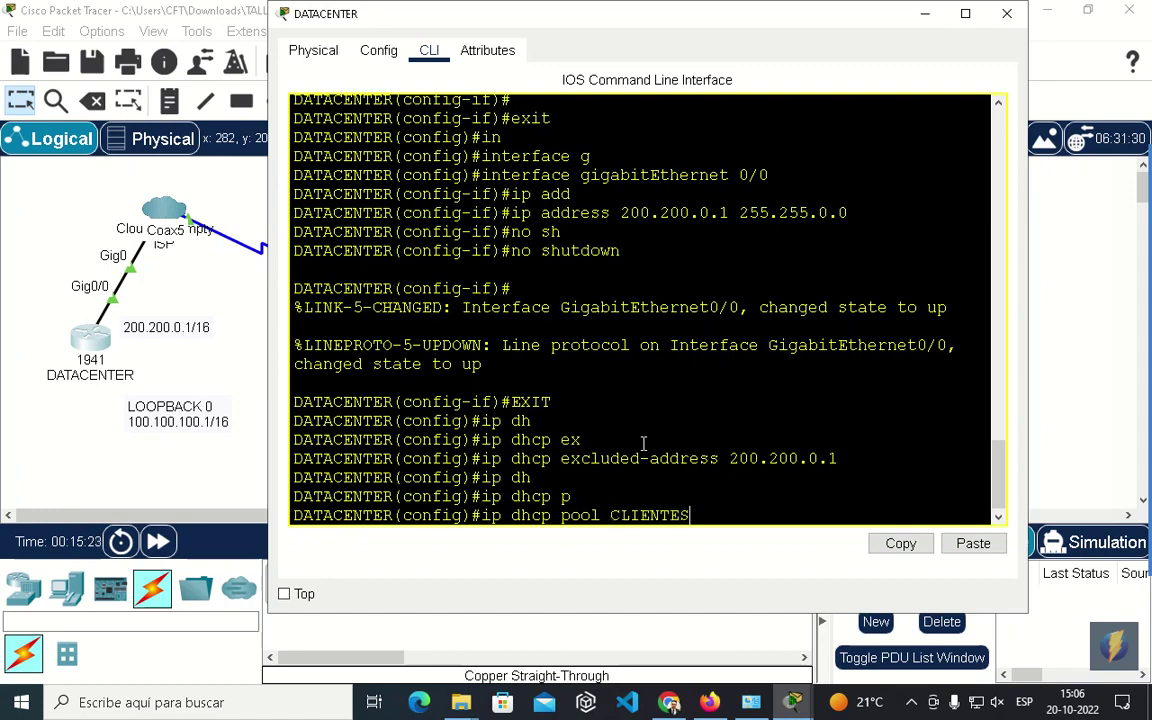
key("Return")
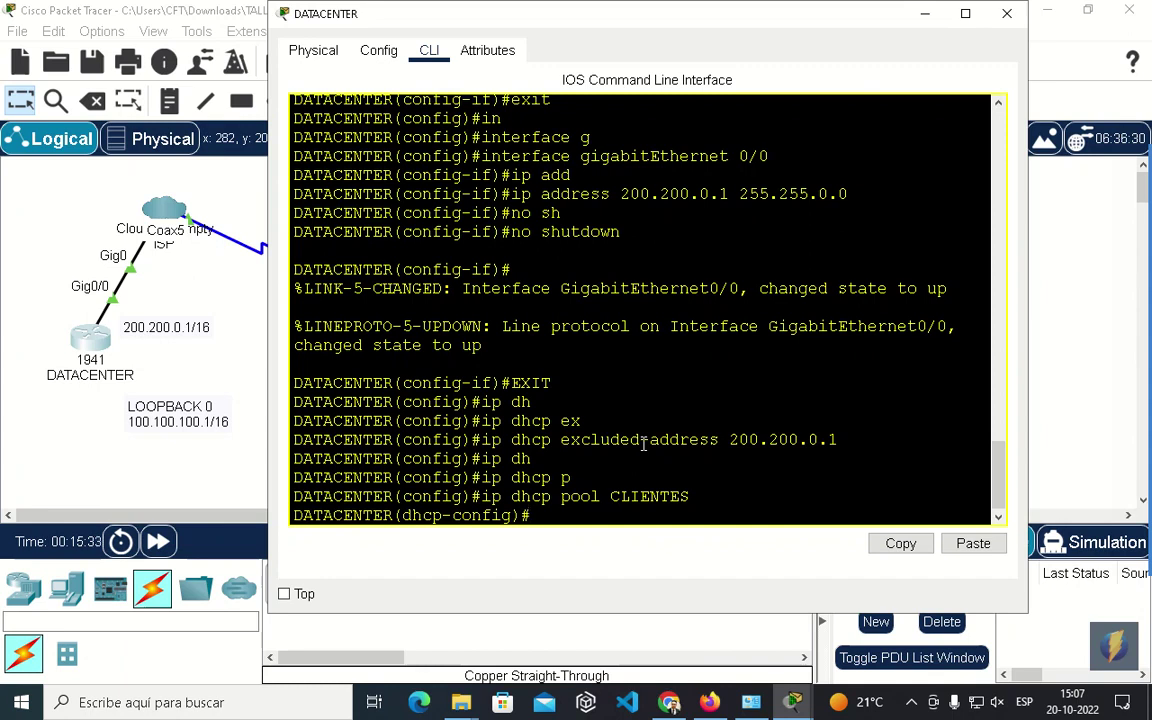
Set the CLIENTES pool network to 200.200.0.0 255.255.0.0.
type("net")
key("Tab")
type("2")
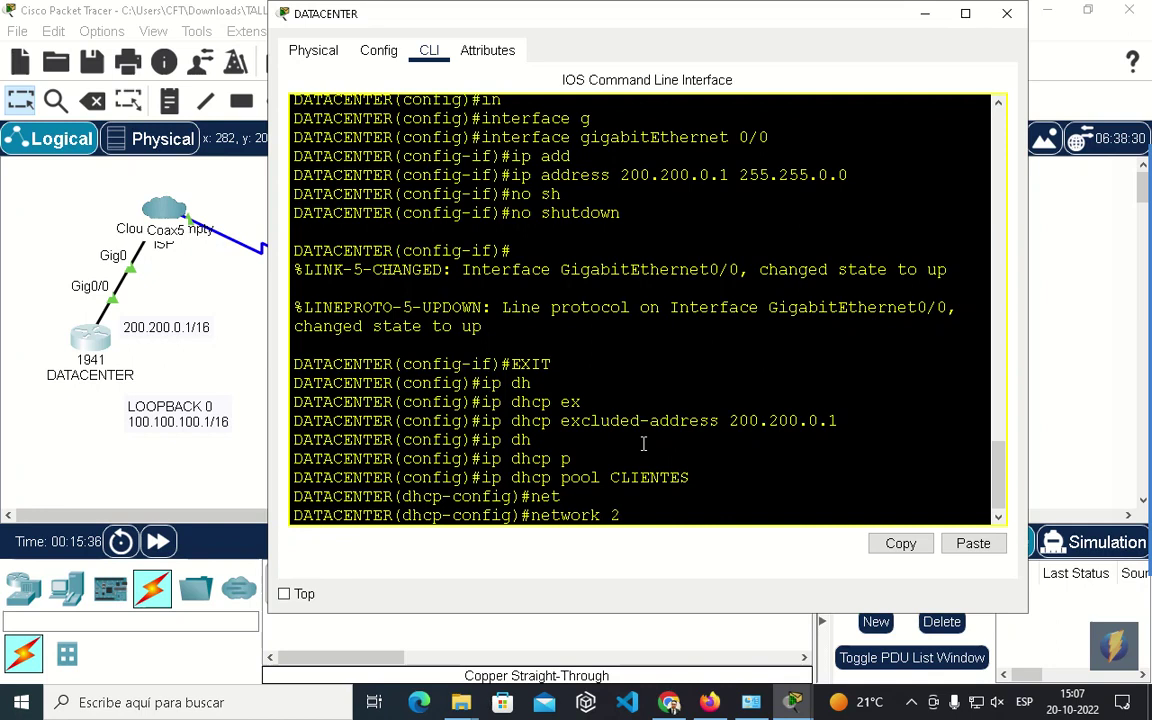
type("00.200.0.0 255.255.0.0.")
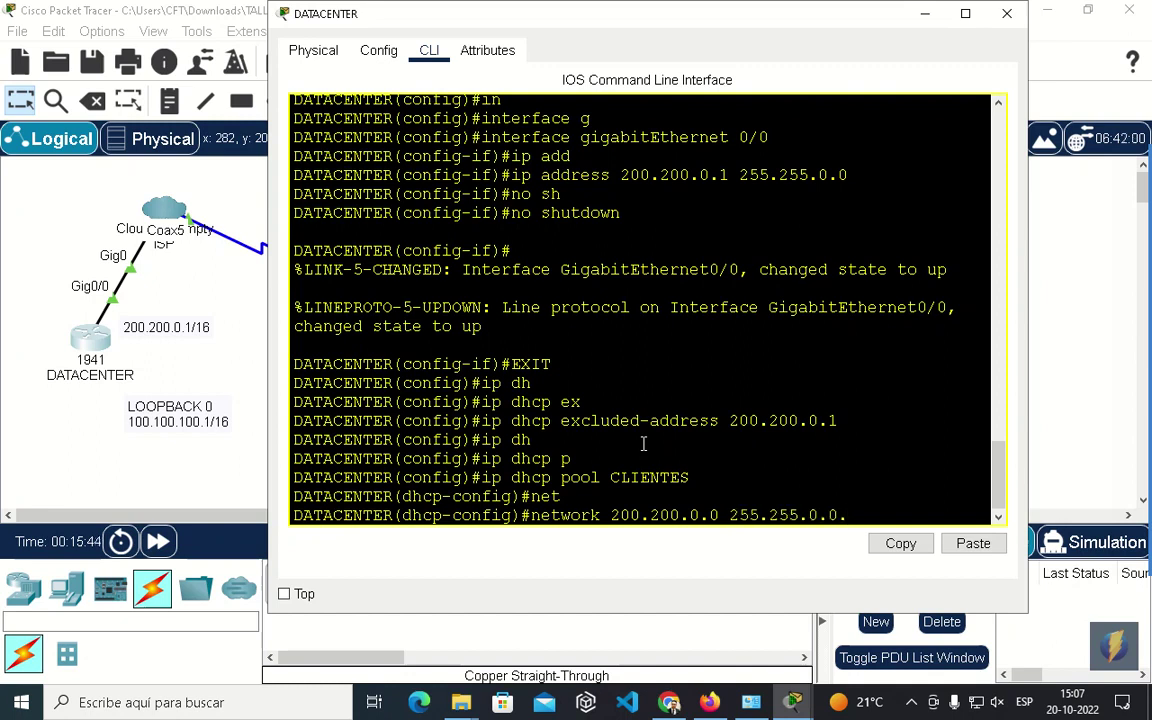
key("BackSpace")
key("Return")
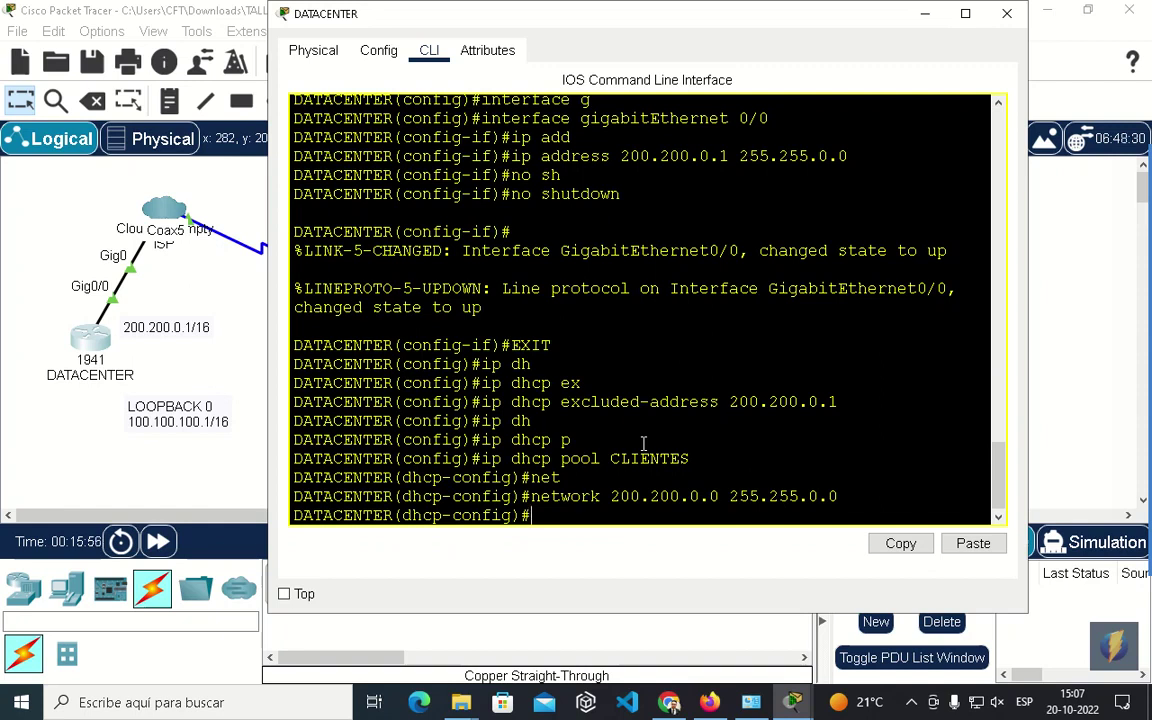
mouse_move(1054, 299)
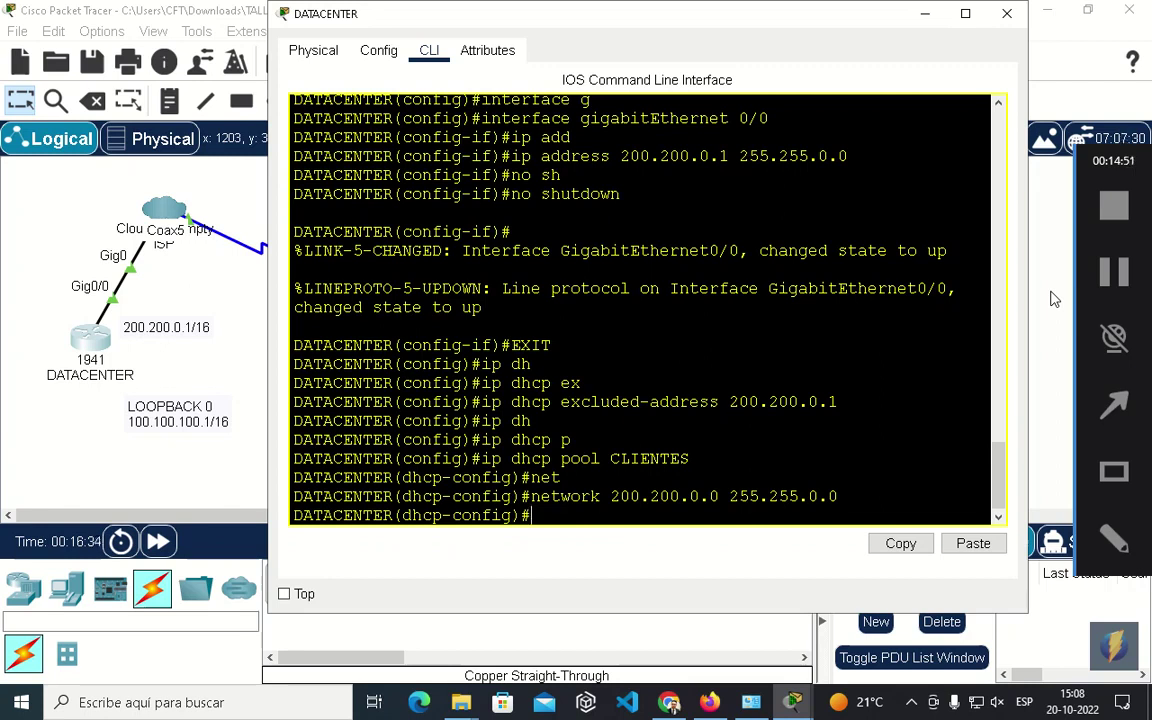
Give pool CLIENTES default router 200.200.0.1 and DNS server 1.1.1.1.
type("de")
key("Tab")
type("f")
key("Tab")
key("BackSpace")
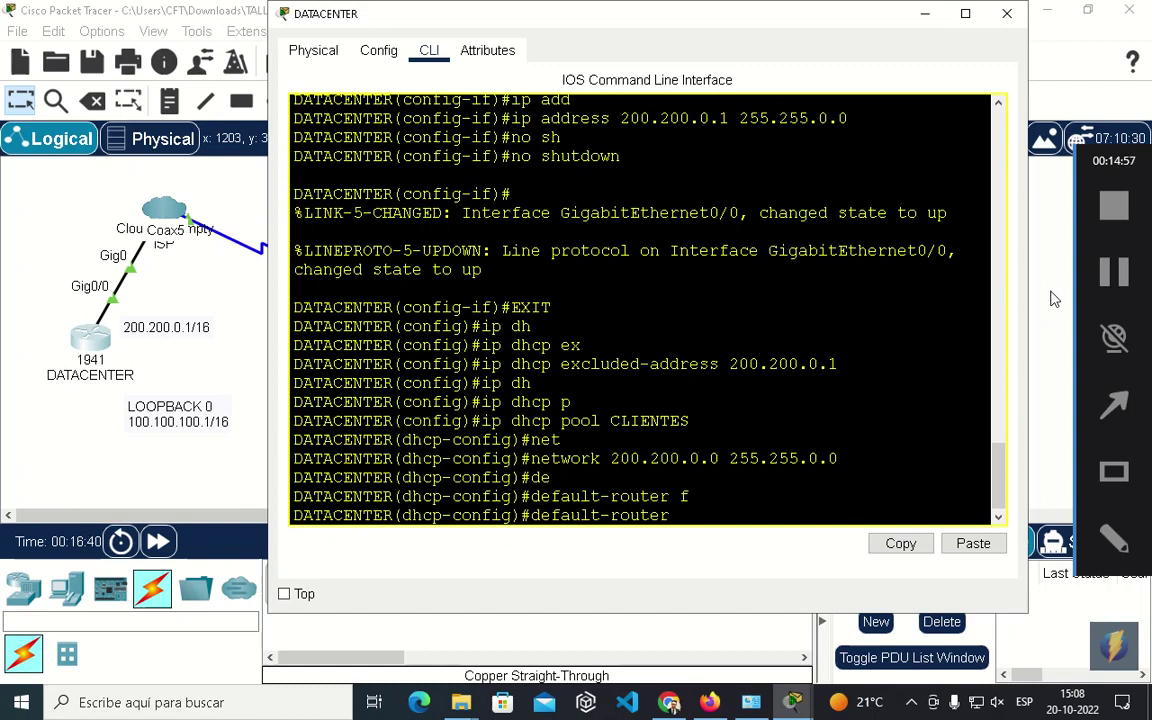
type("200")
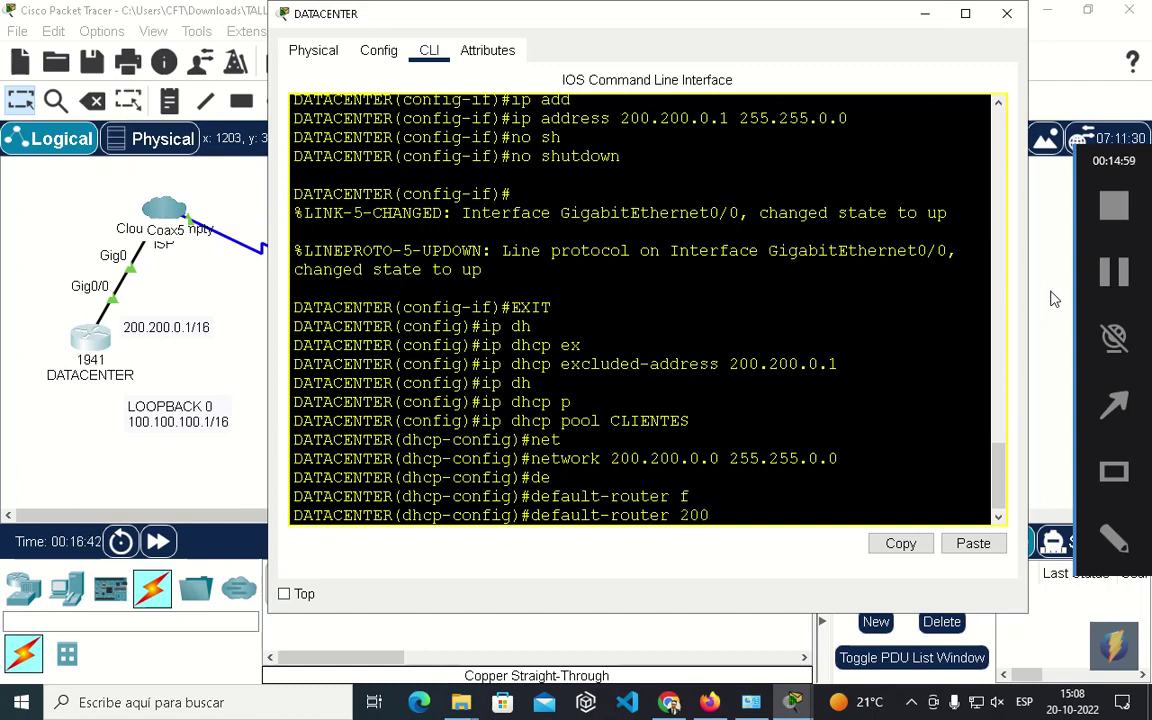
type(".200.0")
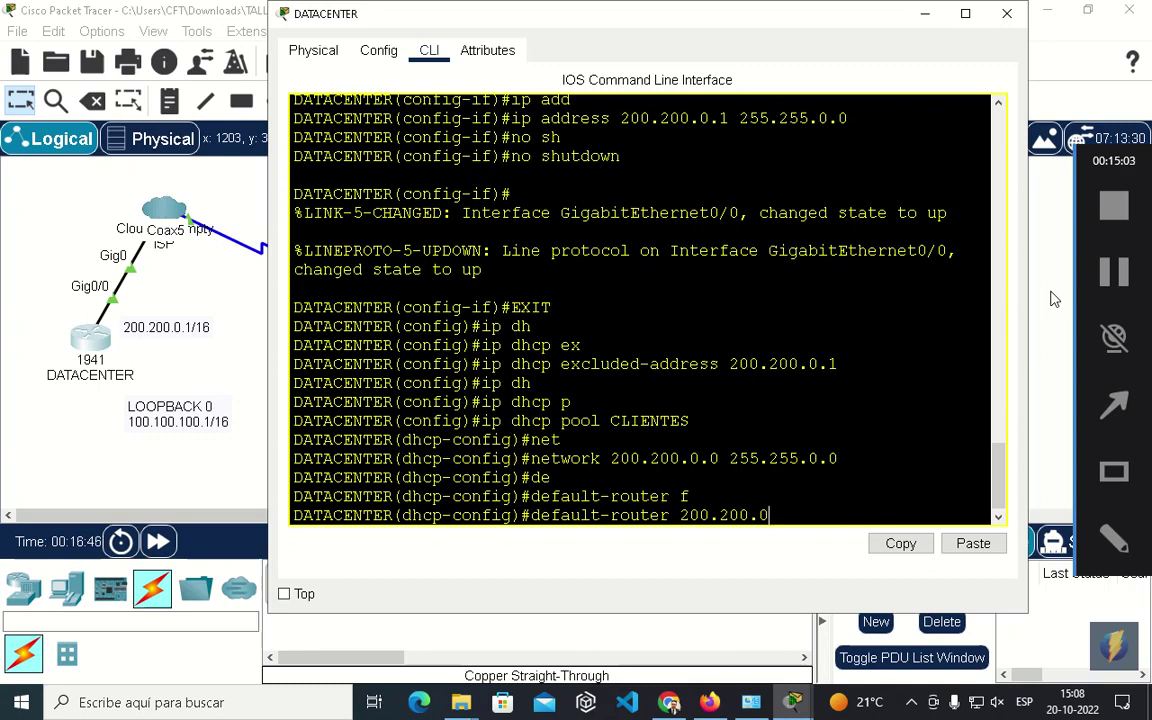
type(".1")
key("Return")
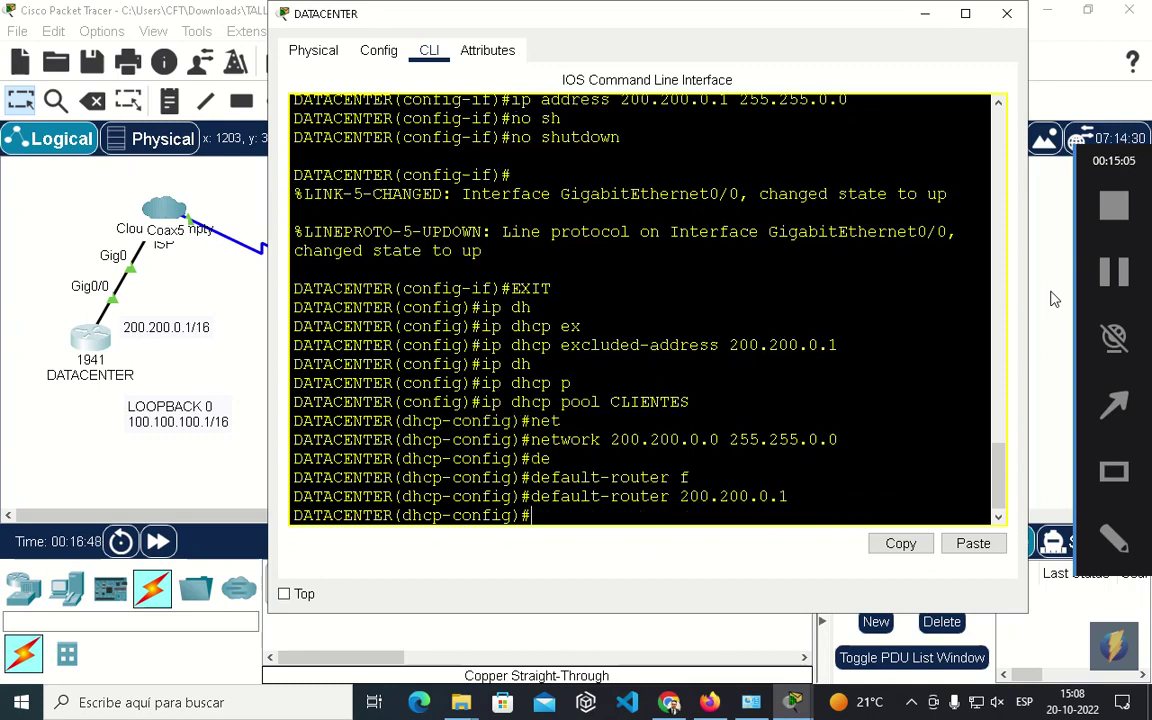
type("dns")
key("Tab")
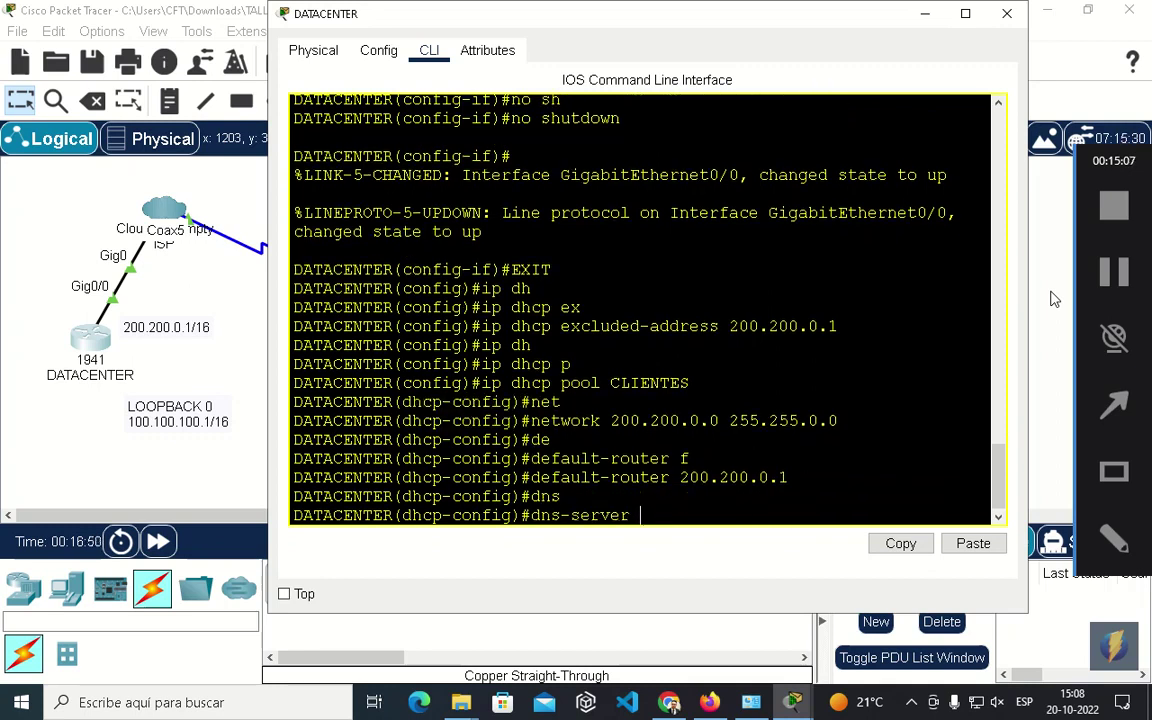
type("1.1.1.1")
key("Return")
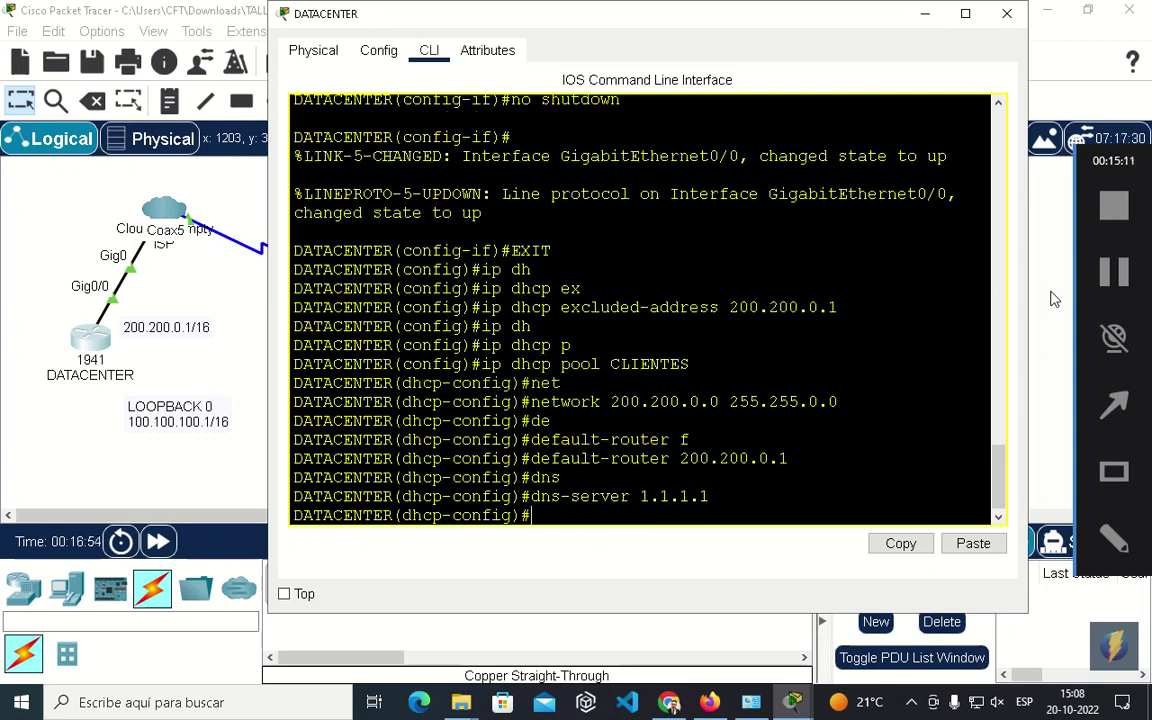
Set the pool's domain name to ISP.NET.
type("dom")
key("Tab")
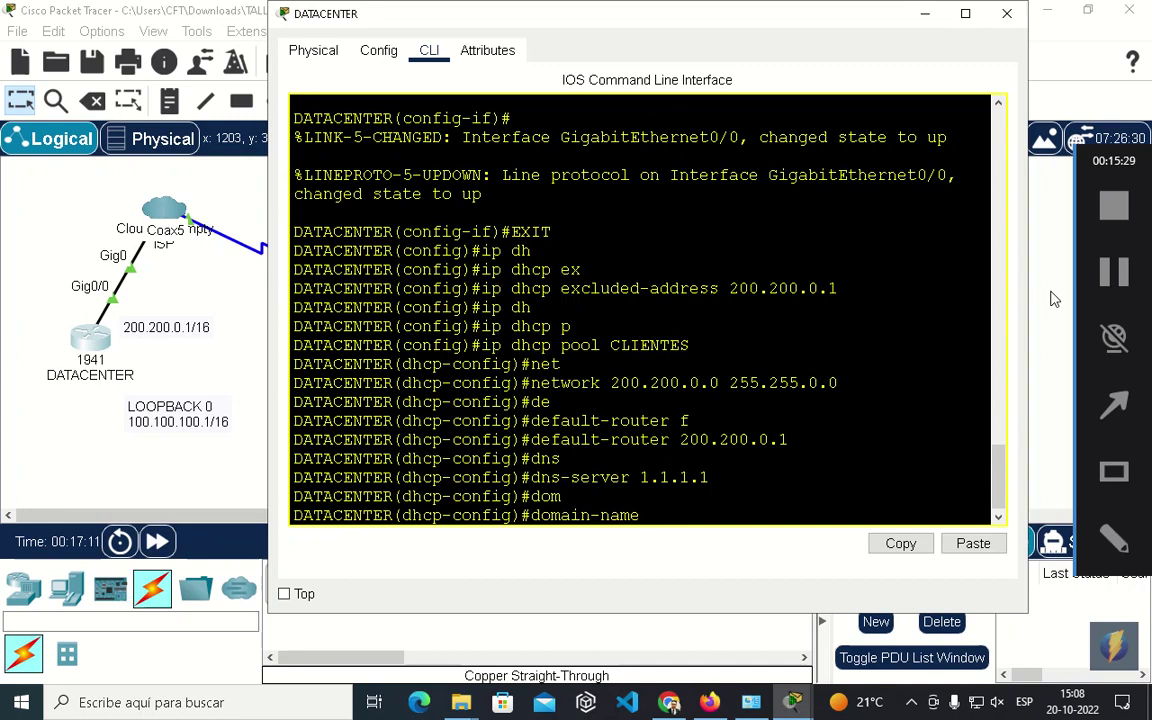
type("ISP")
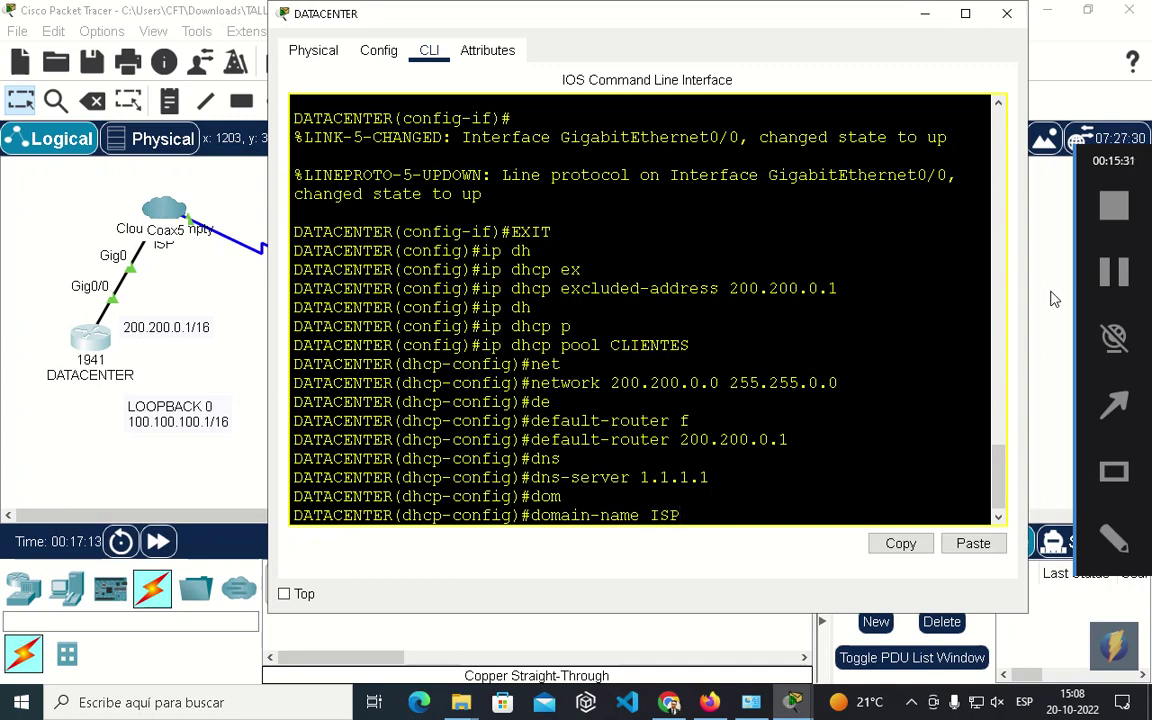
type(".NET")
key("Return")
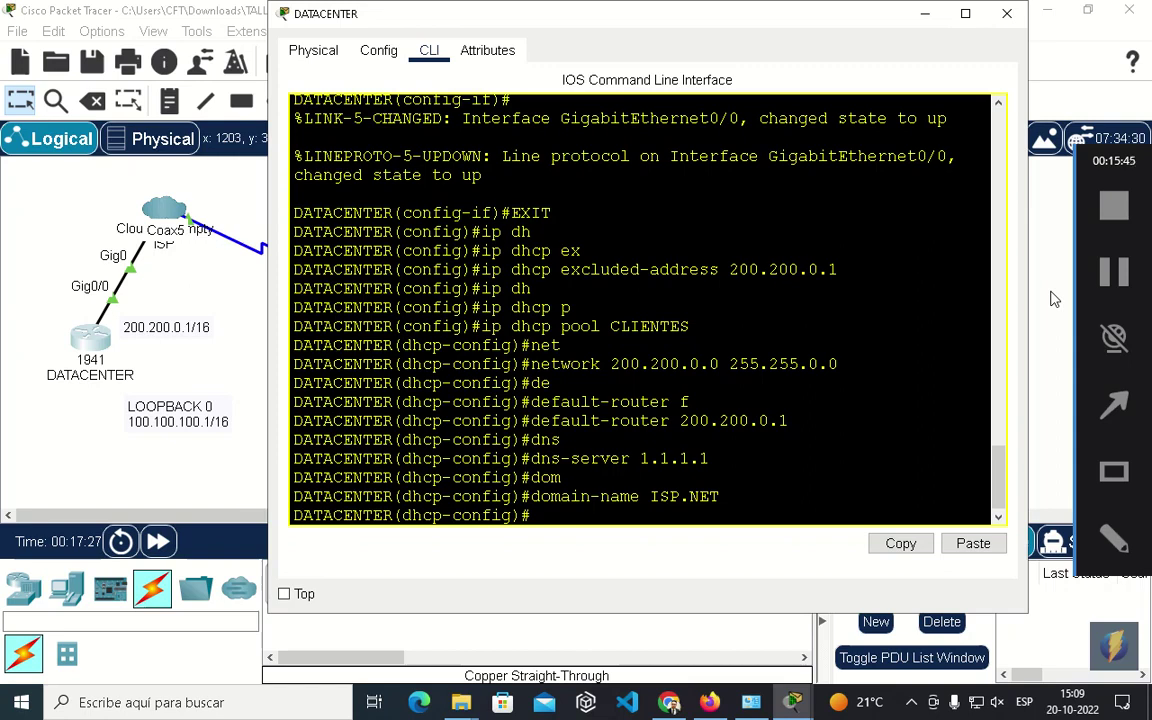
List the pool's option commands, then save the configuration with do write.
type("?")
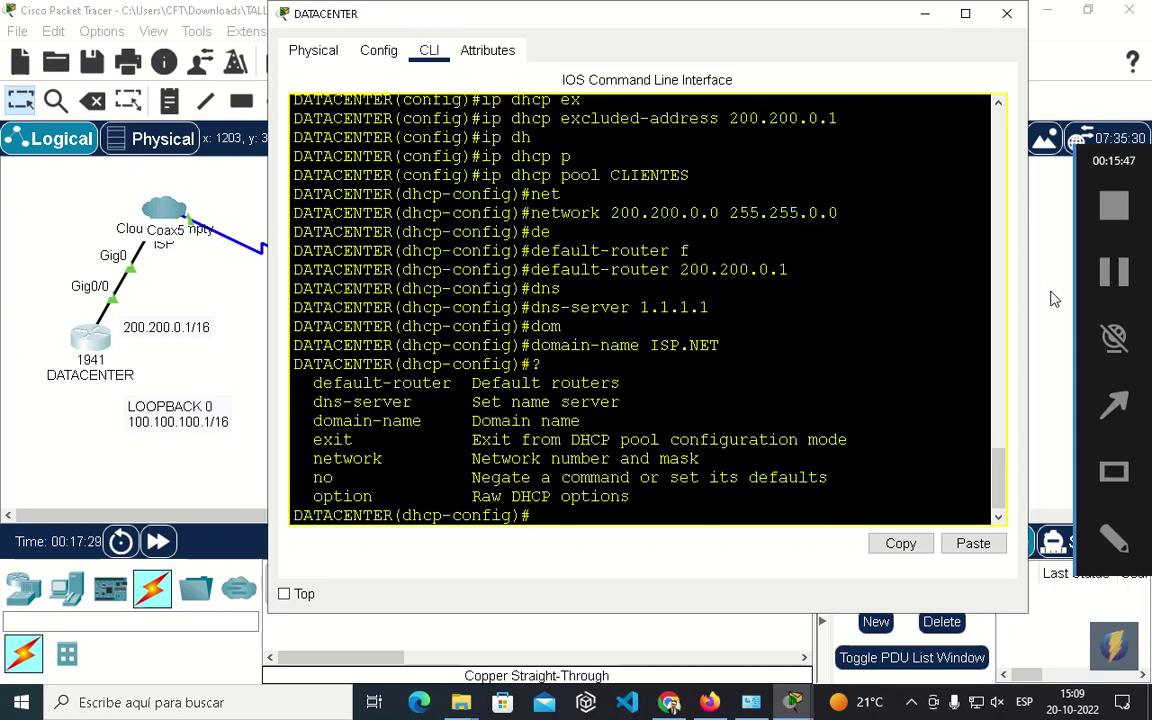
type("op")
key("Tab")
type("?")
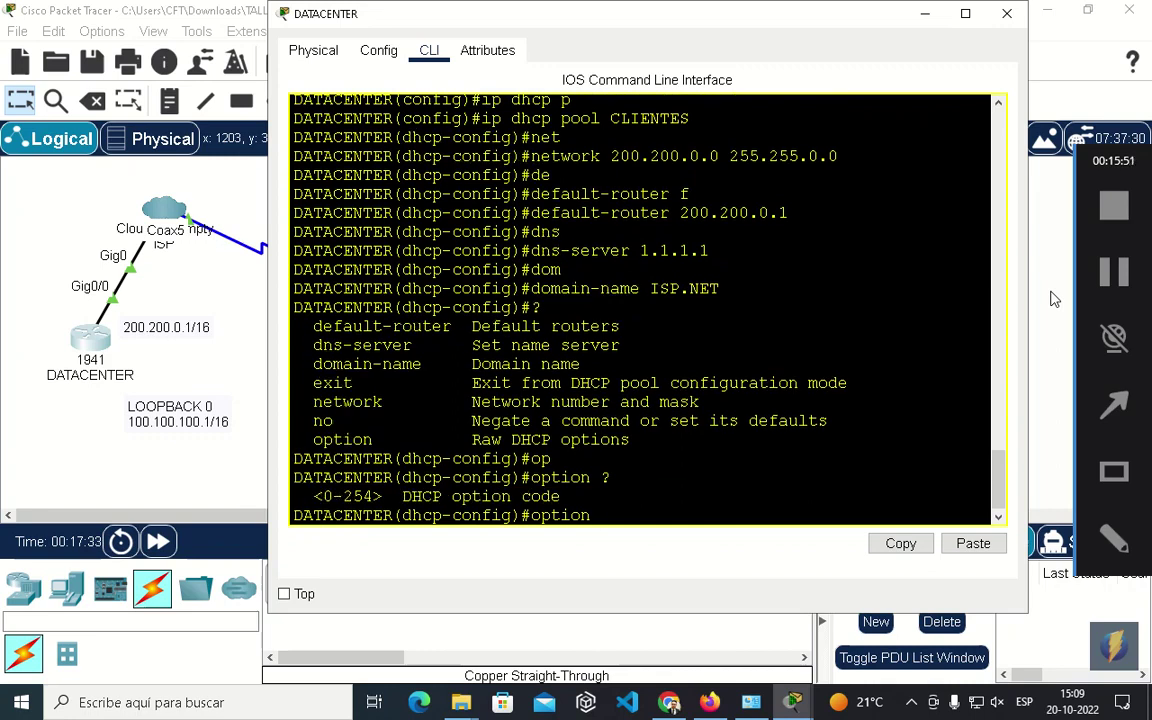
key("BackSpace")
key("BackSpace")
key("BackSpace")
key("BackSpace")
key("BackSpace")
key("BackSpace")
type("do wreite")
key("BackSpace")
key("BackSpace")
key("BackSpace")
key("BackSpace")
type("ite")
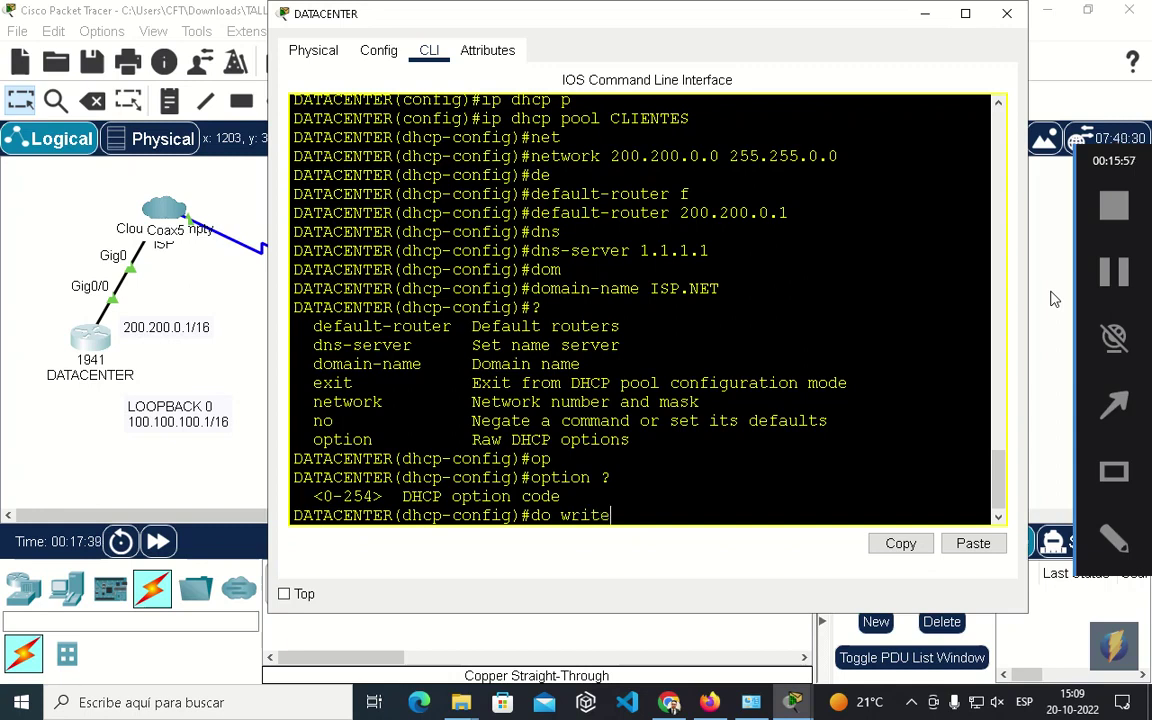
key("Return")
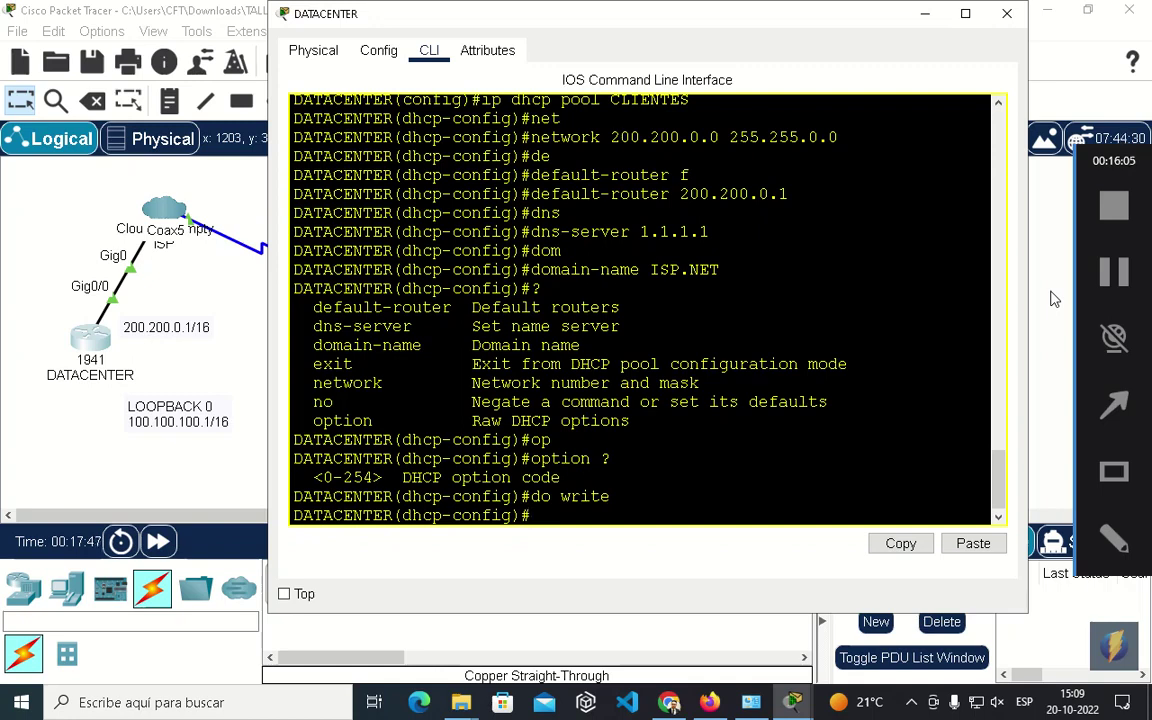
Review available commands with ? and save the configuration again with do write.
type("?")
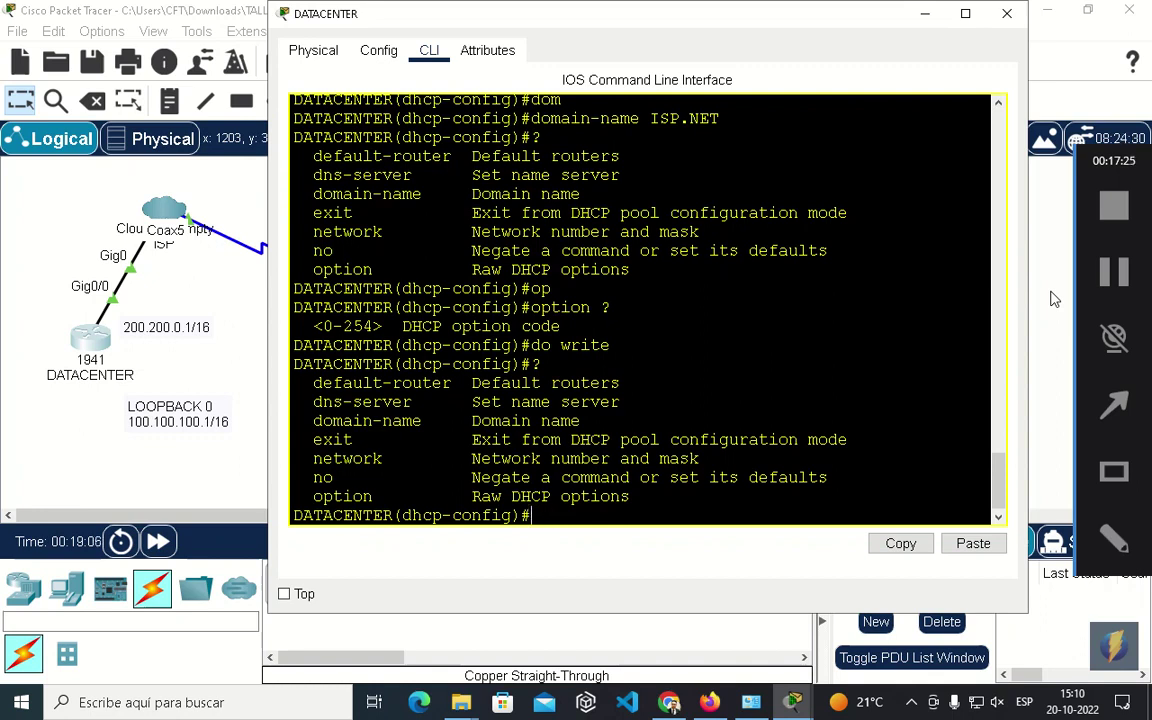
type("do write")
key("Return")
key("Return")
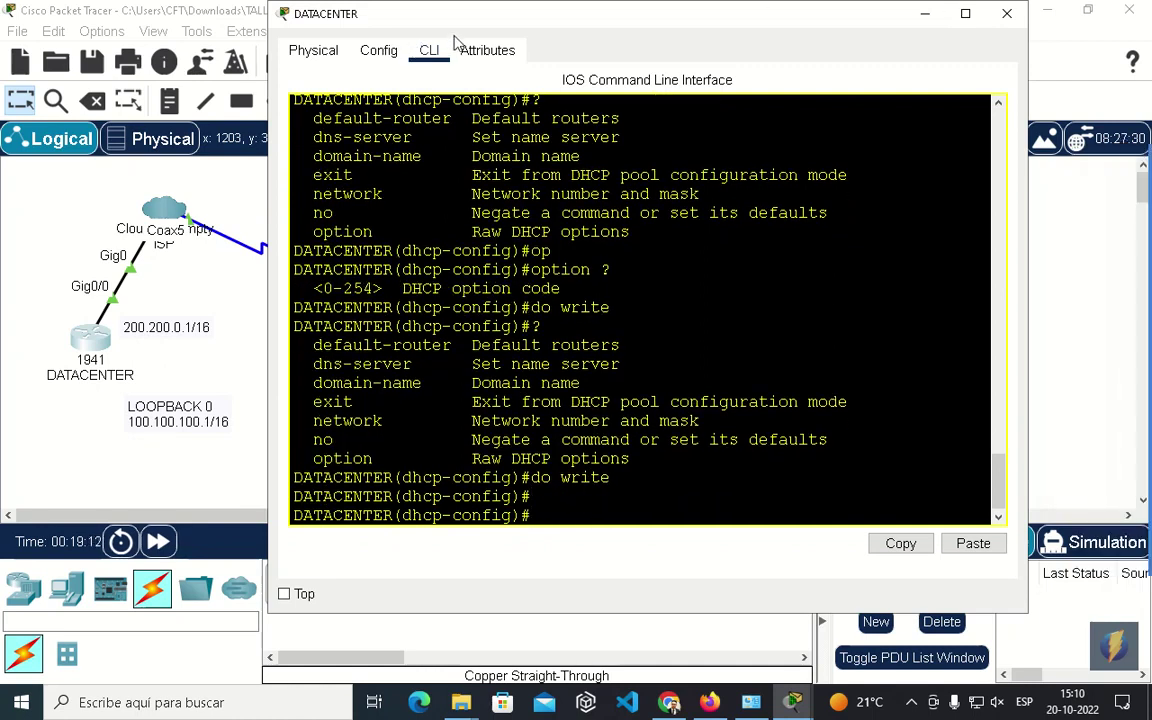
Release and renew HOGAR's WAN lease so it gets 200.200.0.2/16 with gateway 200.200.0.1.
left_click(180, 390)
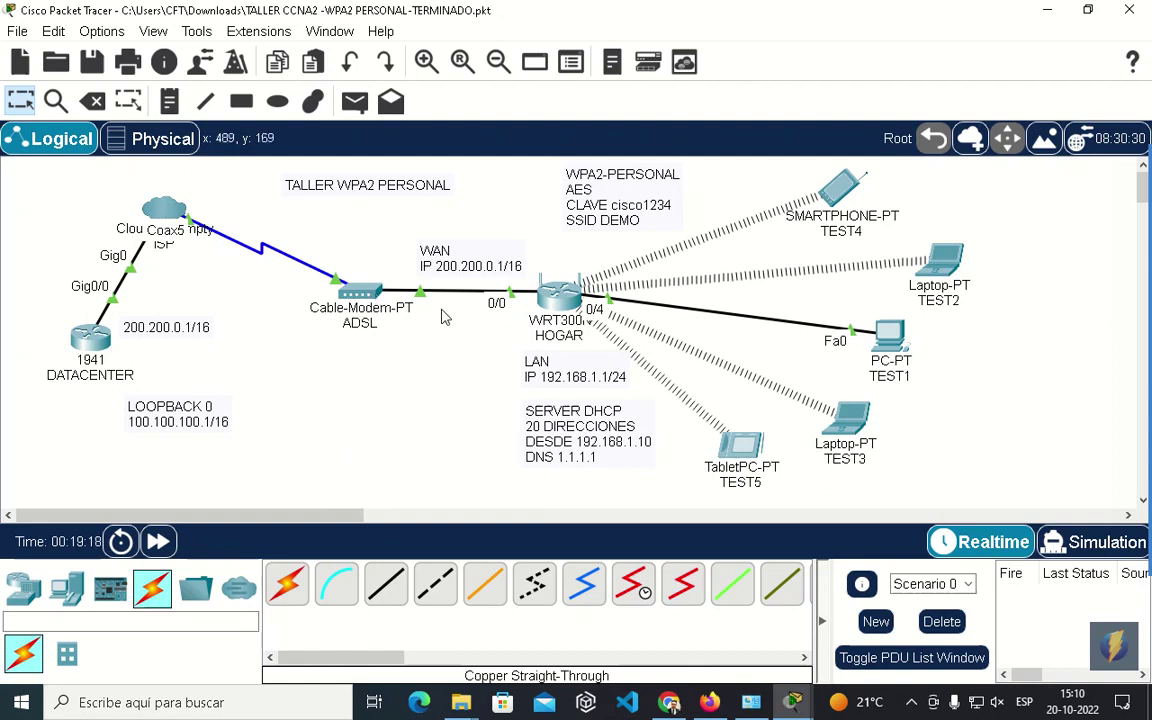
left_click(558, 302)
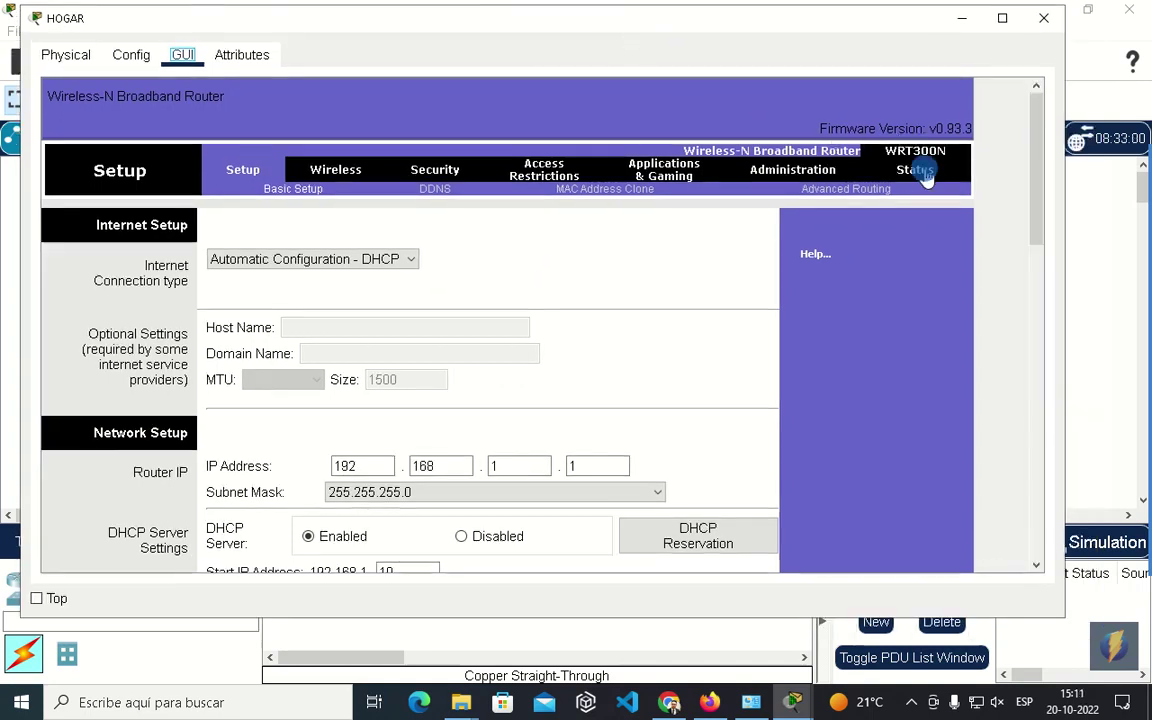
left_click(916, 172)
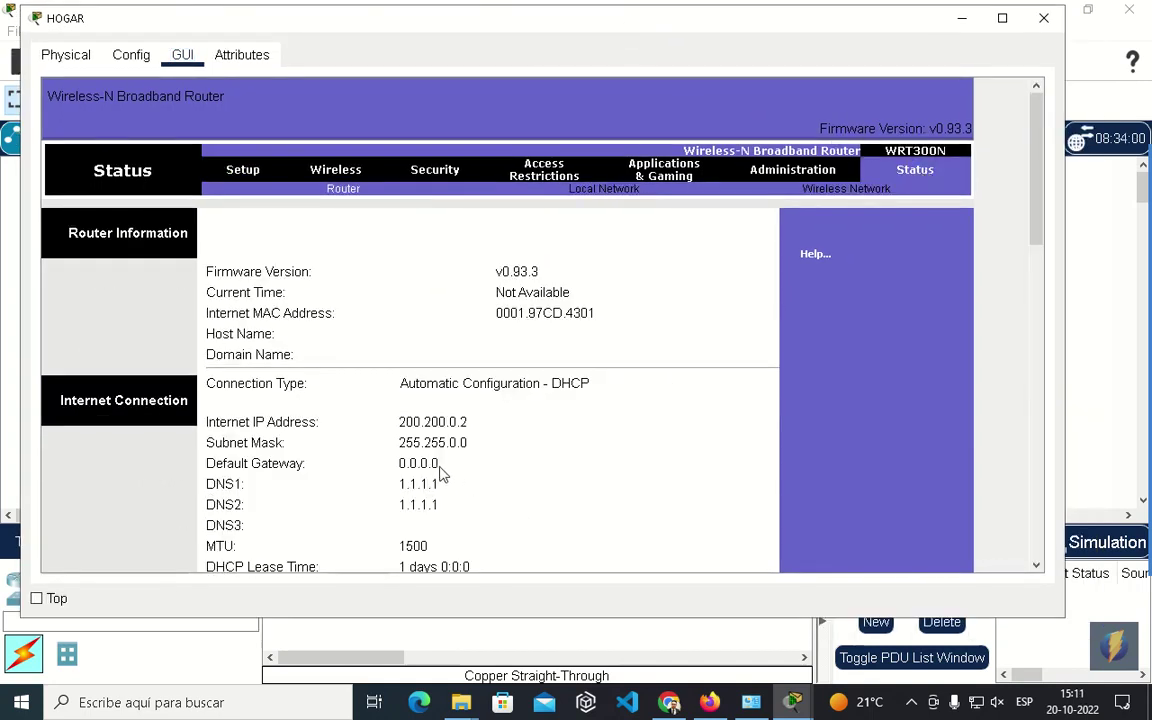
scroll(1038, 175, "down", 3)
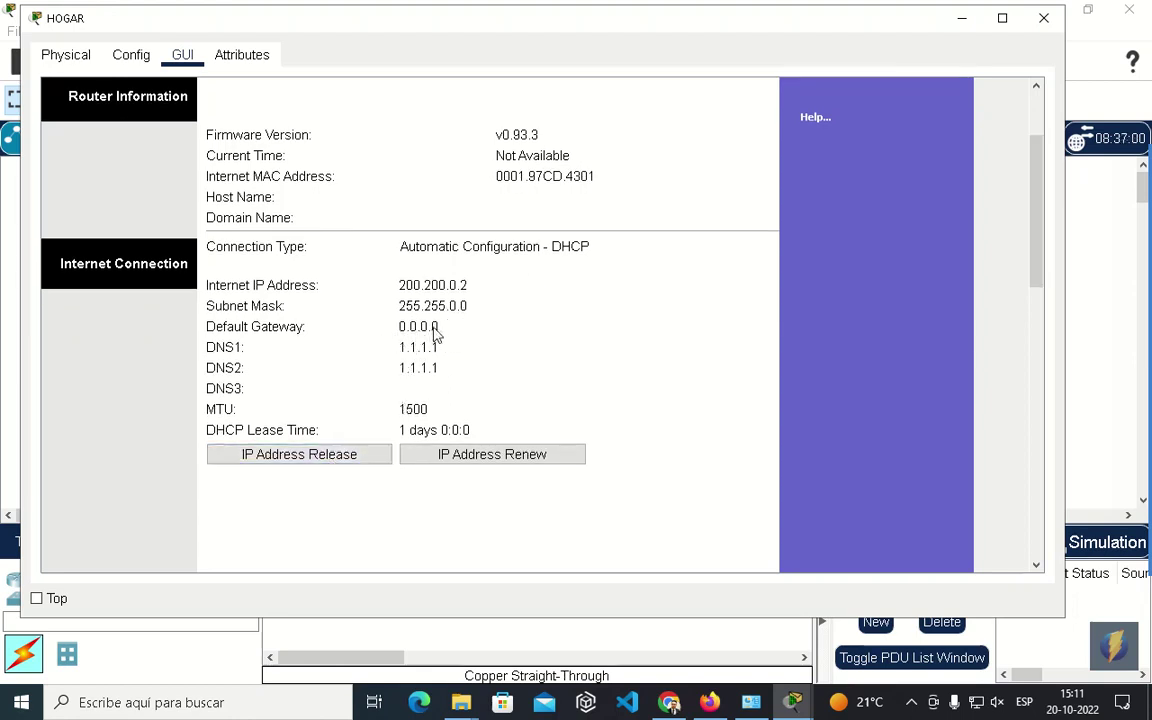
left_click(404, 327)
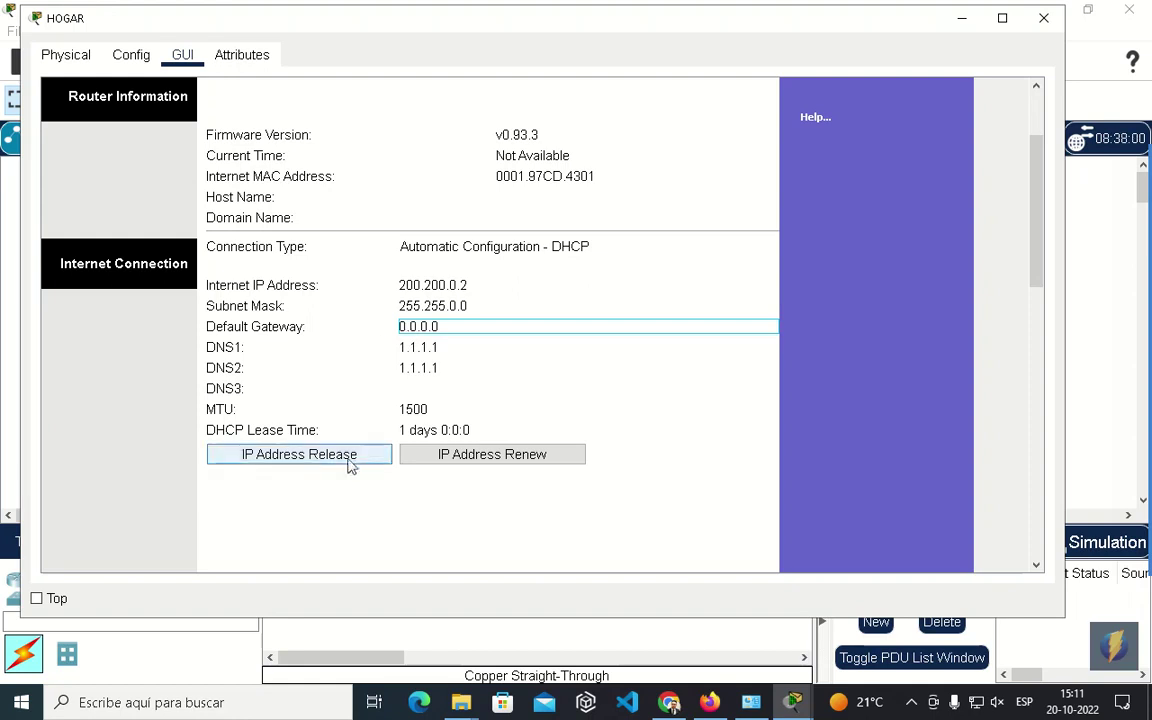
left_click(487, 455)
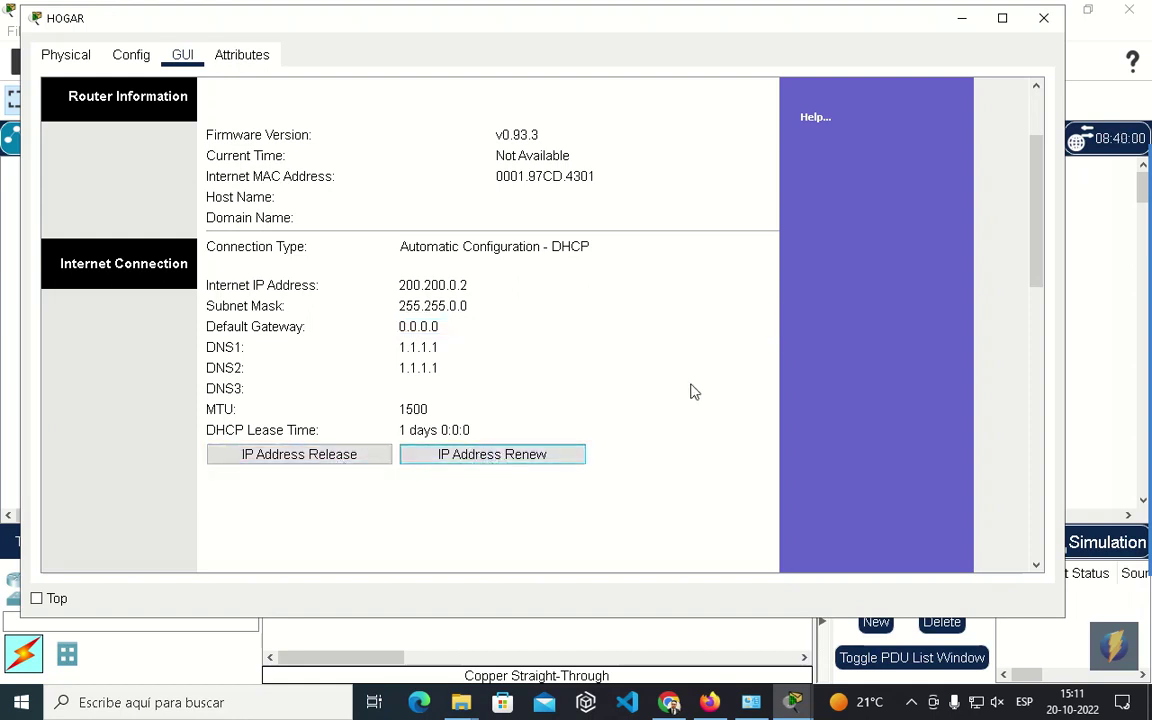
left_click(295, 458)
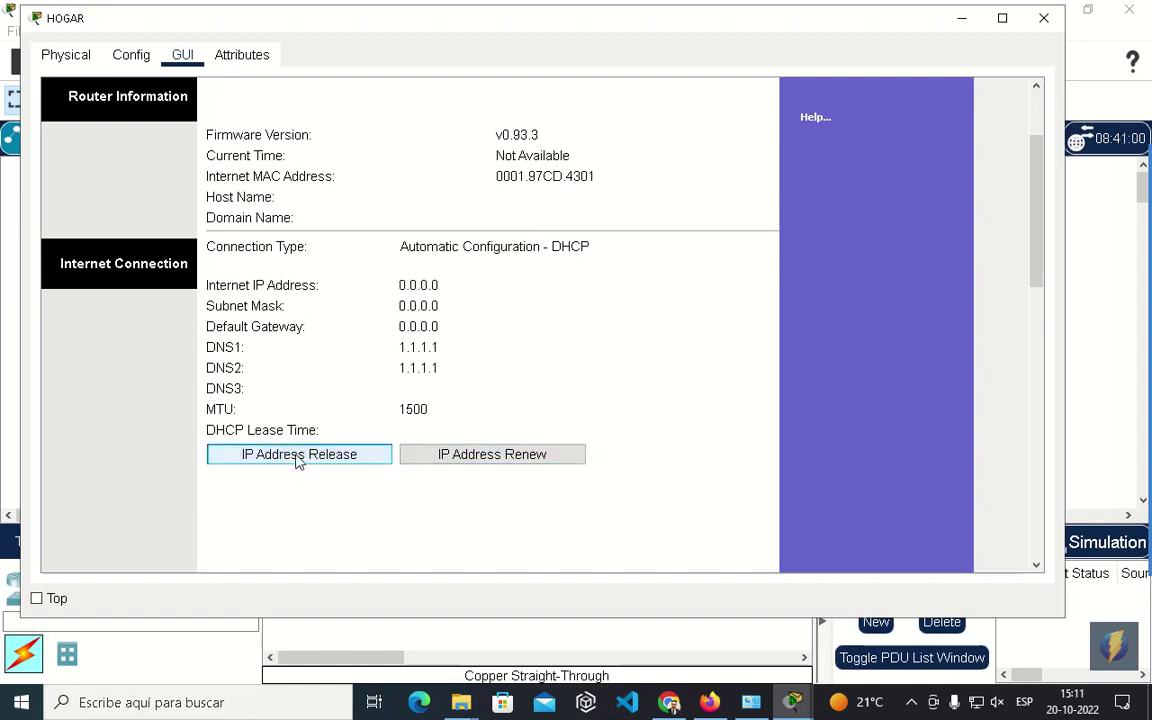
left_click(497, 456)
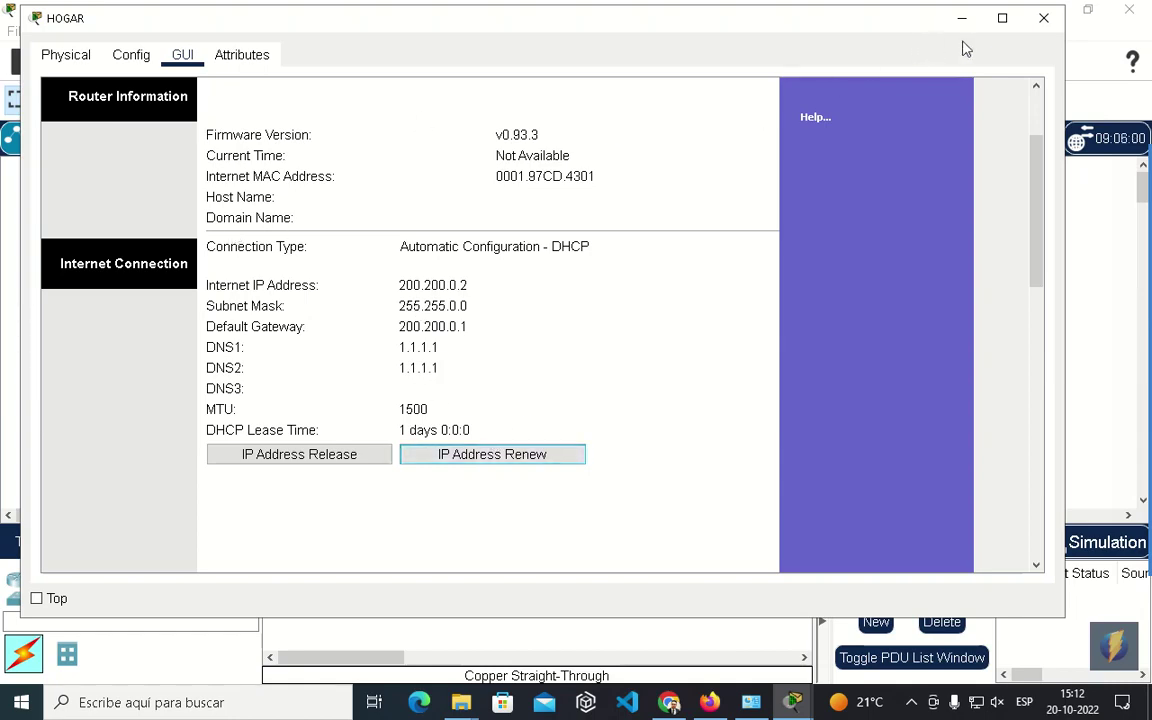
left_click(1043, 18)
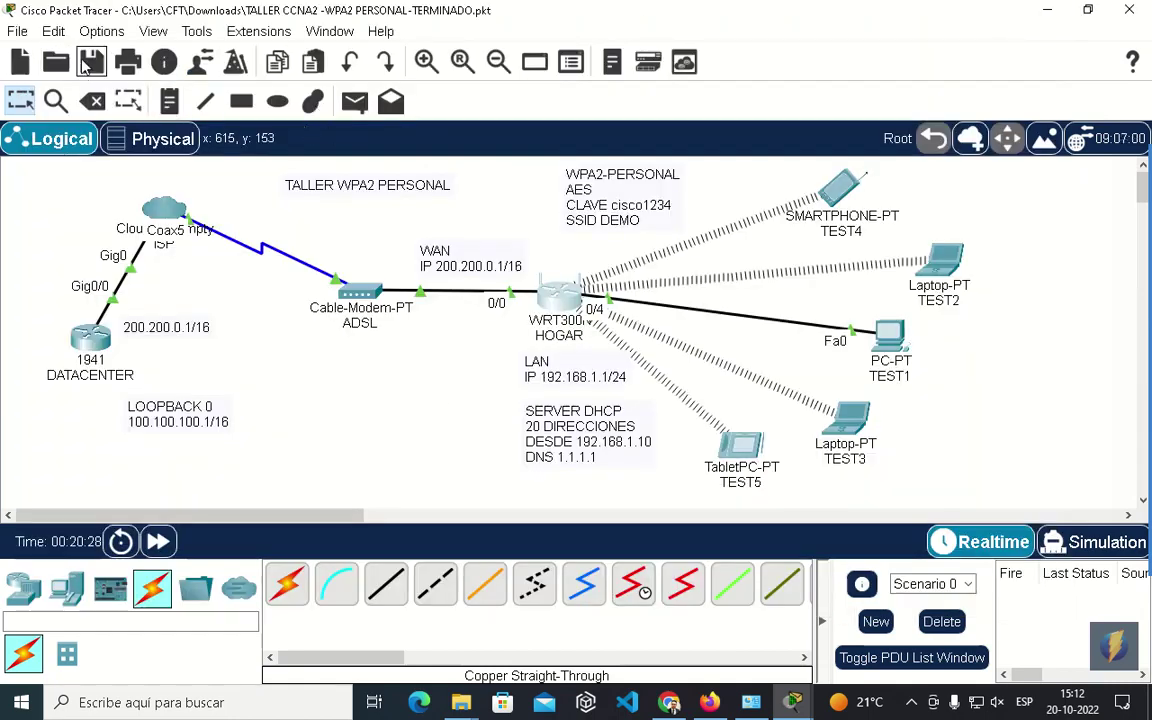
Save the file, nudge the LOOPBACK 0 note, and ping 100.100.100.1 from laptop TEST3.
left_click(88, 62)
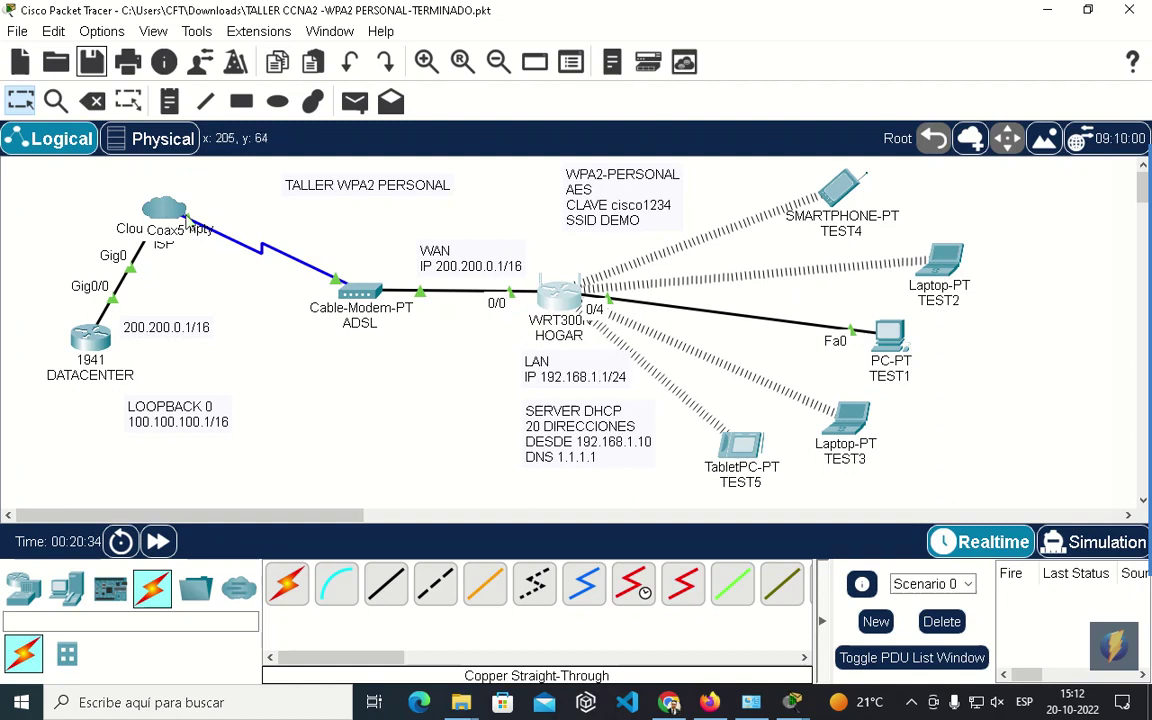
left_click_drag(207, 417, 227, 403)
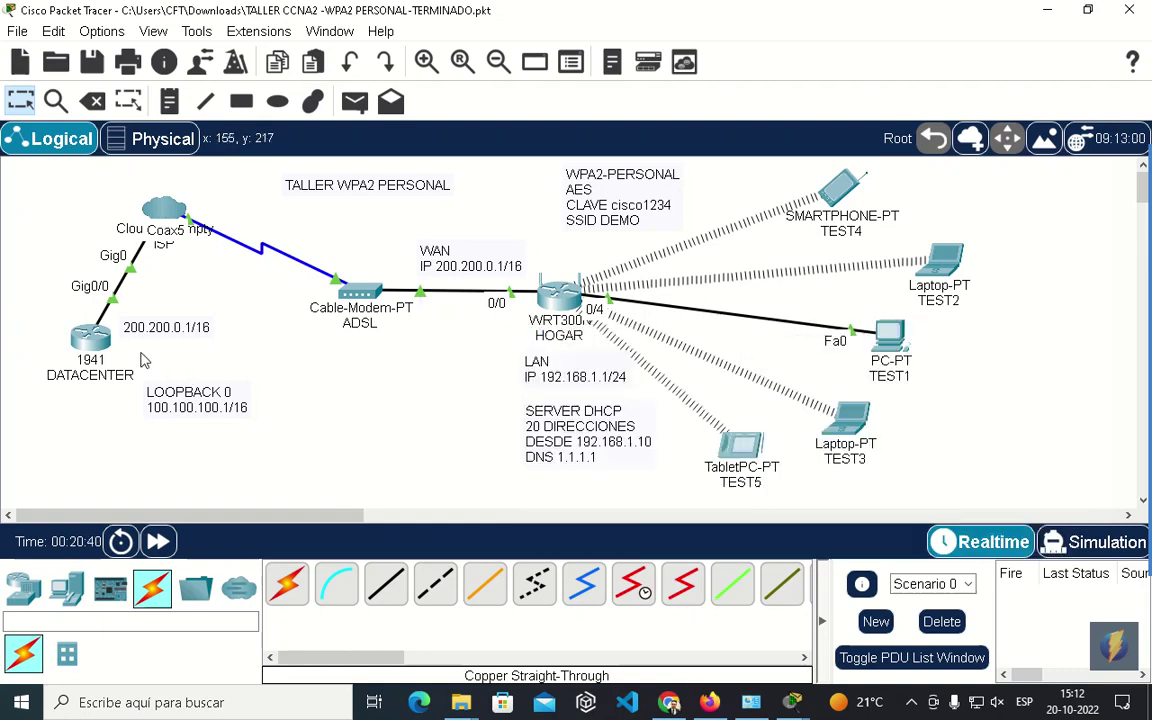
mouse_move(104, 347)
left_click(845, 425)
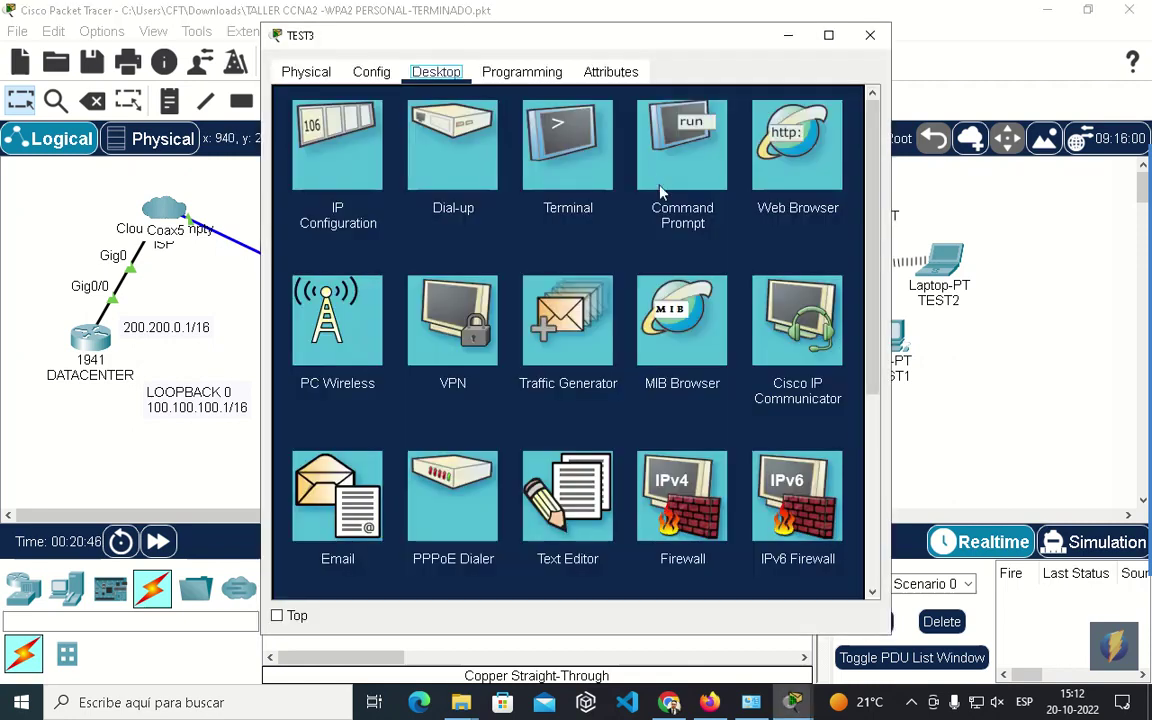
left_click(663, 190)
type("pin")
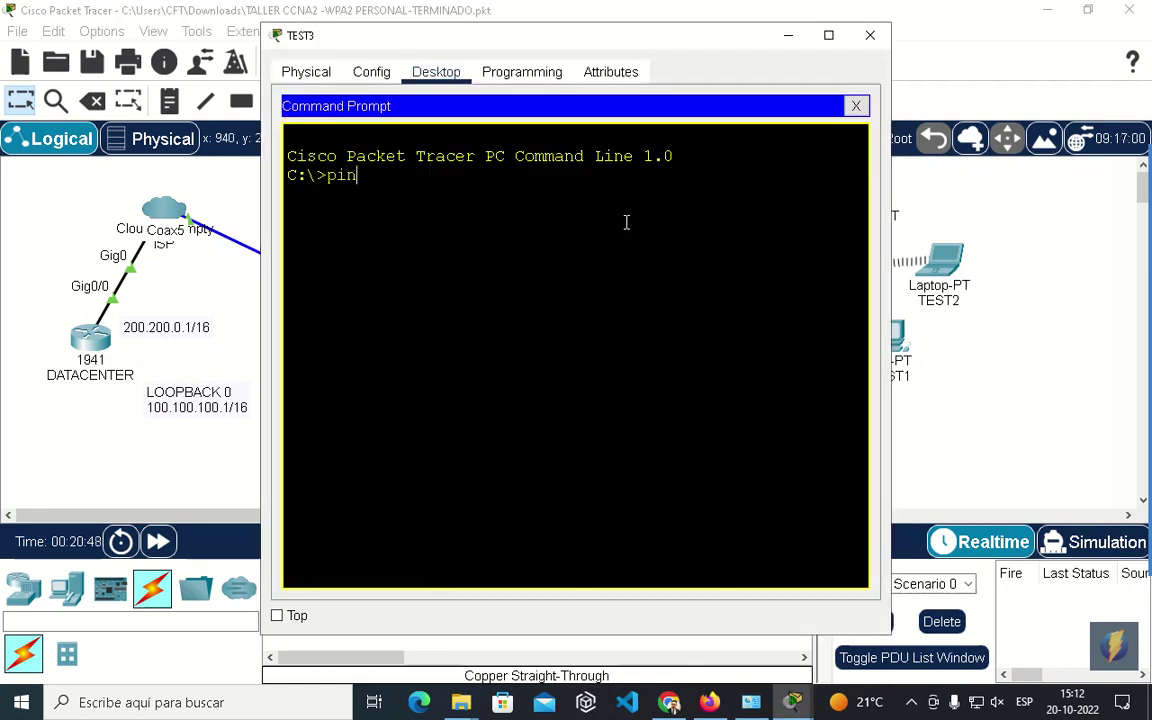
type("g 100.100.100.")
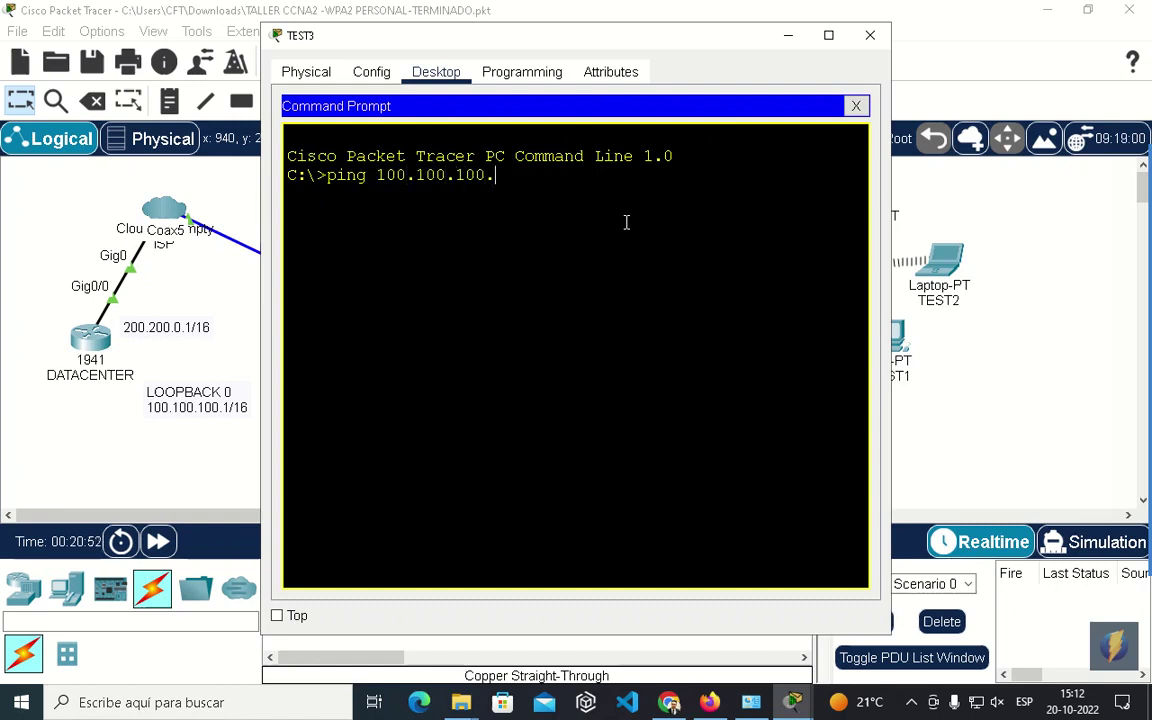
type("1")
key("Return")
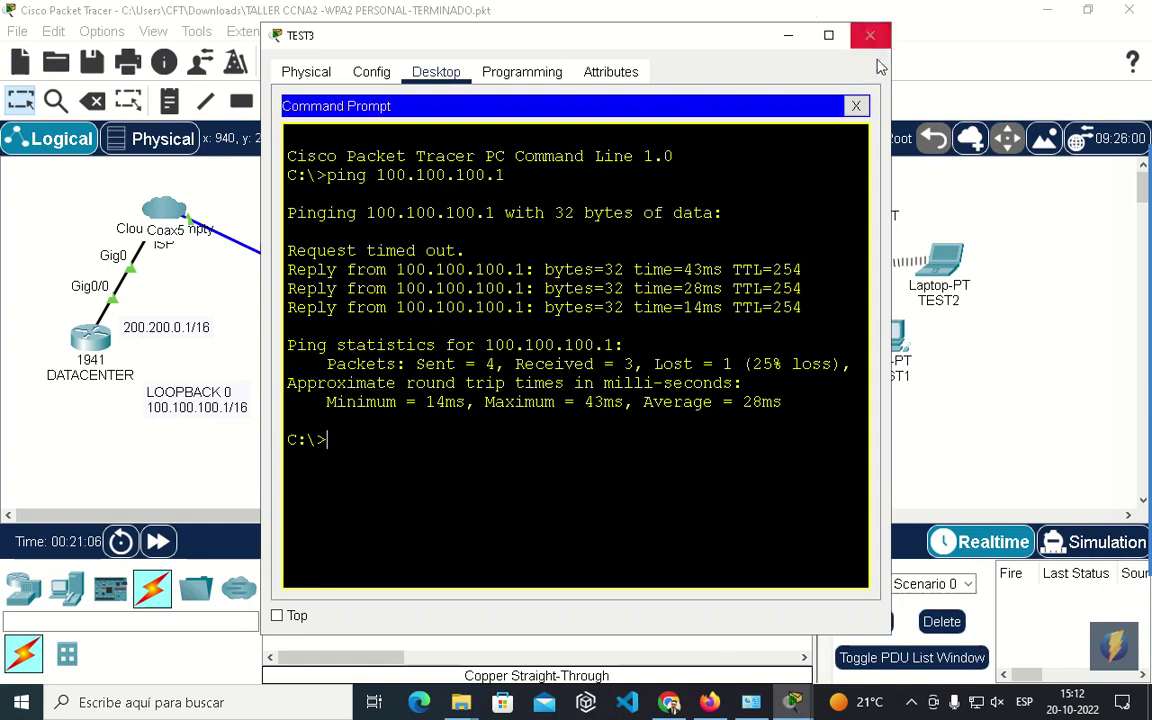
left_click(856, 105)
left_click(870, 35)
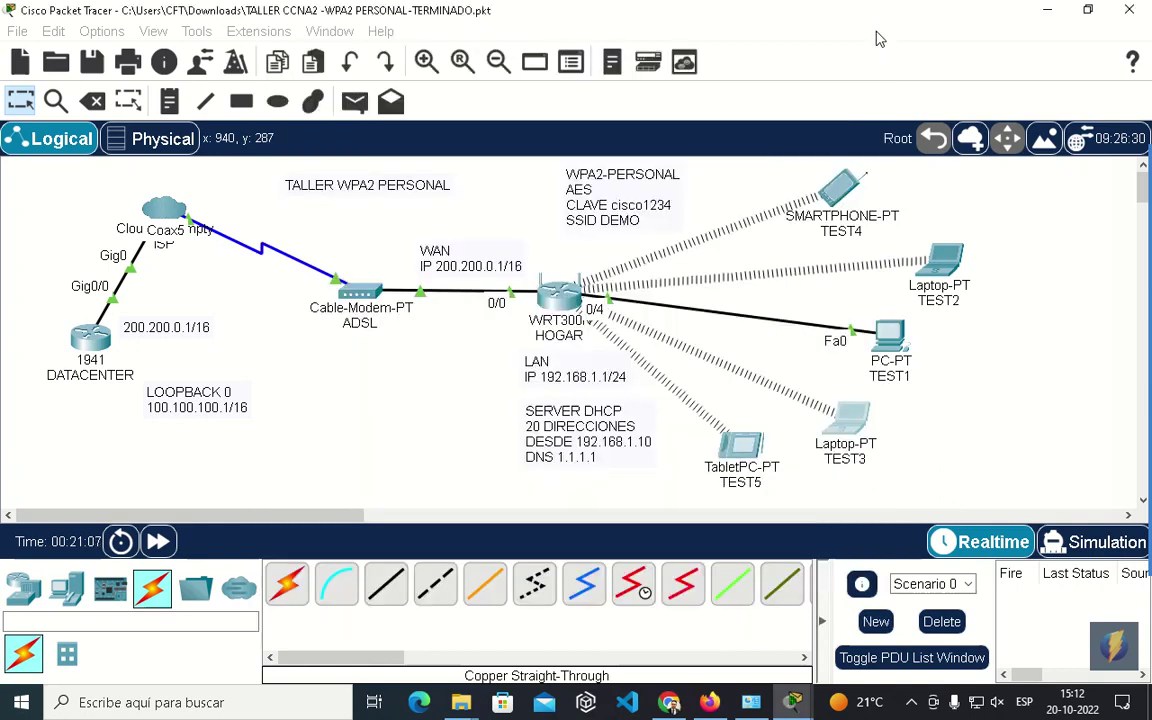
Run a ping to 100.100.100.1 from smartphone TEST4's command prompt.
left_click(820, 188)
left_click(440, 74)
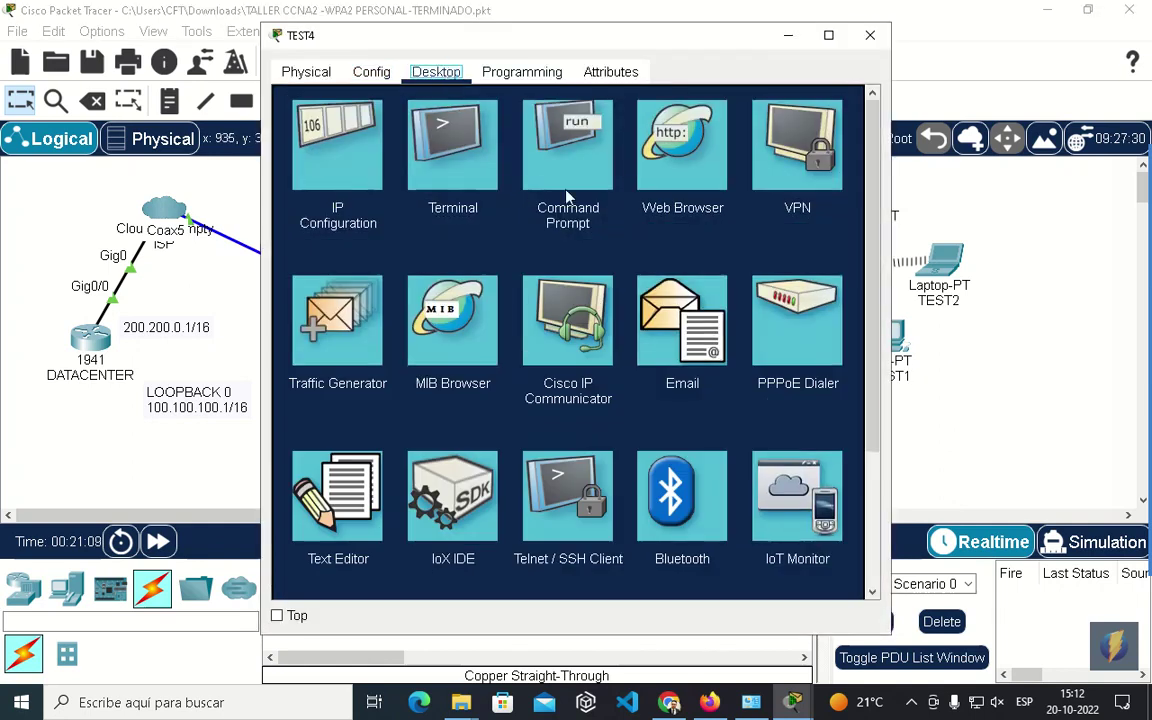
left_click(582, 126)
type("ping")
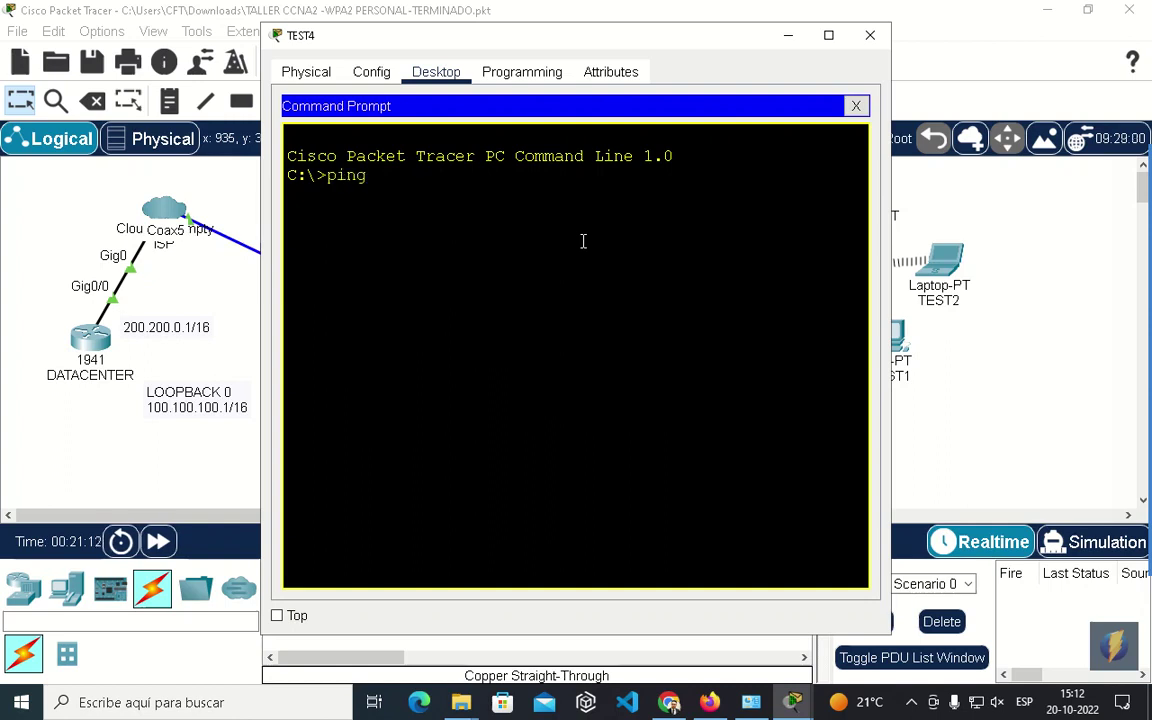
type(" 100.100.-100.1")
key("Return")
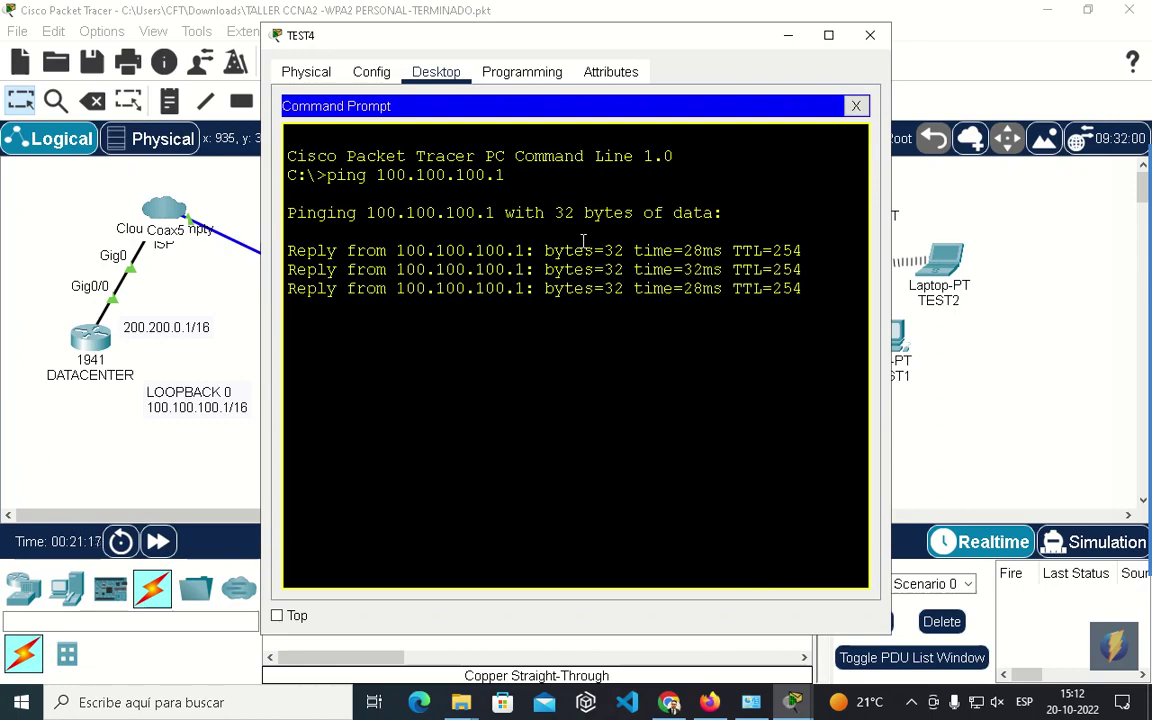
left_click(873, 37)
Ping 100.100.100.1 from PC TEST1 with 0% loss, then save the file.
left_click(886, 332)
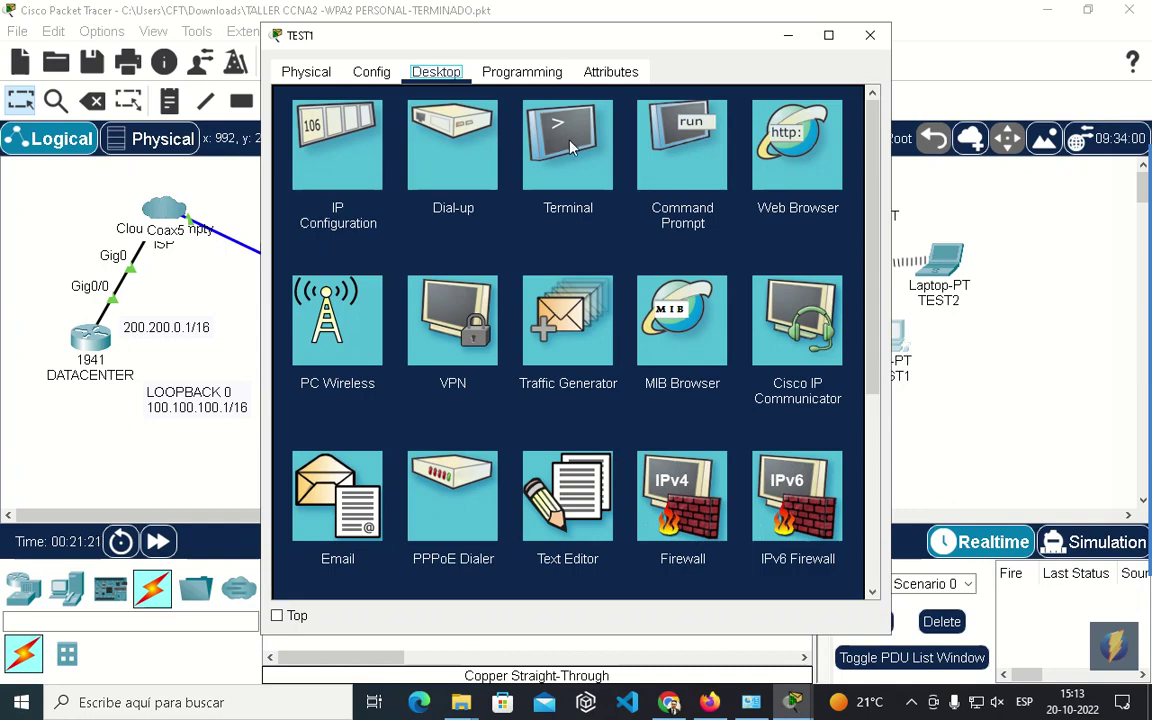
left_click(675, 148)
type("pin")
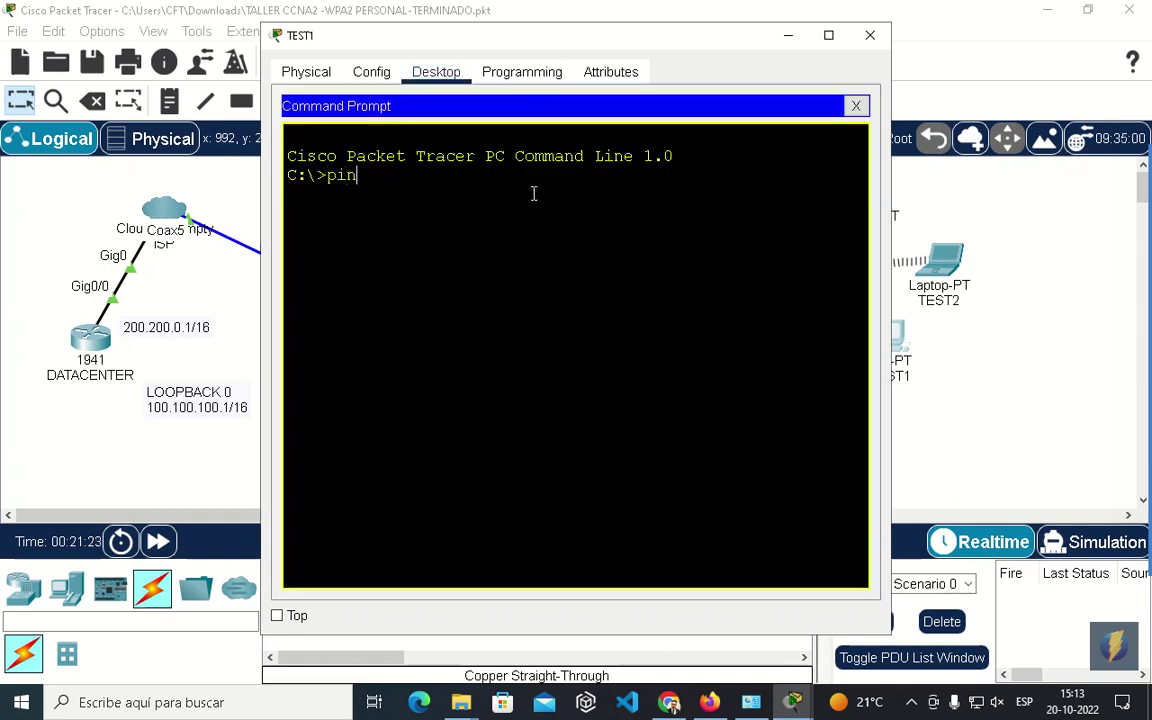
type("g 100.100.100.100.1p00")
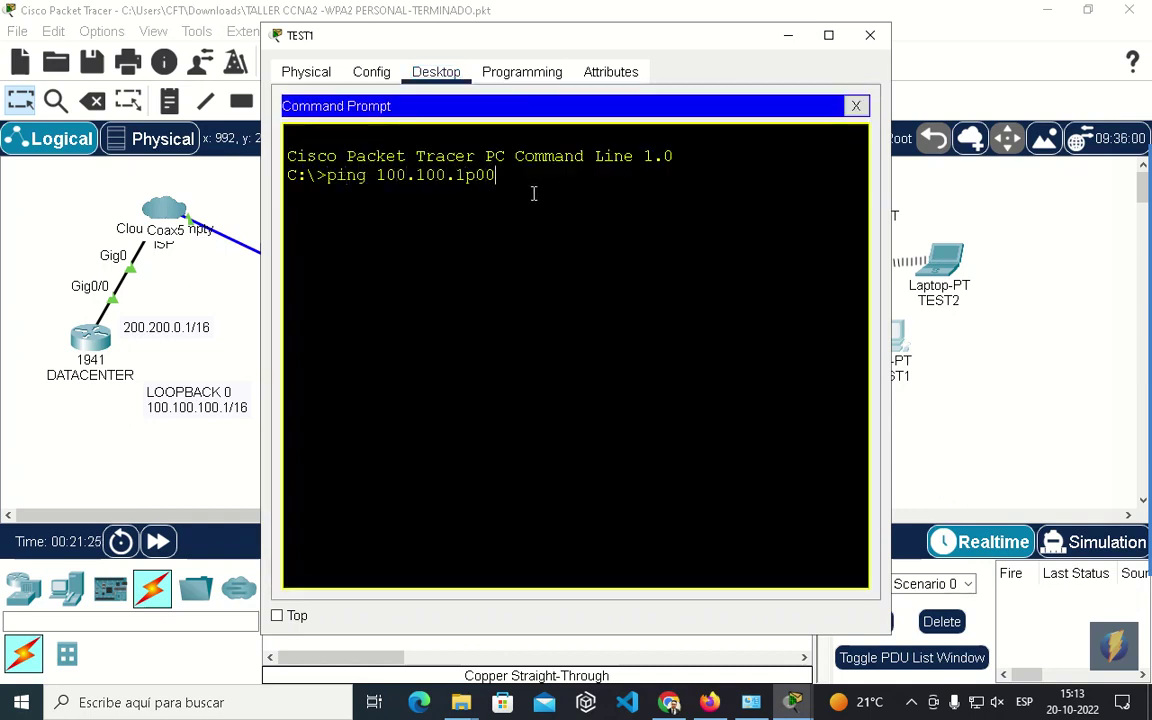
key("BackSpace")
key("BackSpace")
type("00.1")
key("Return")
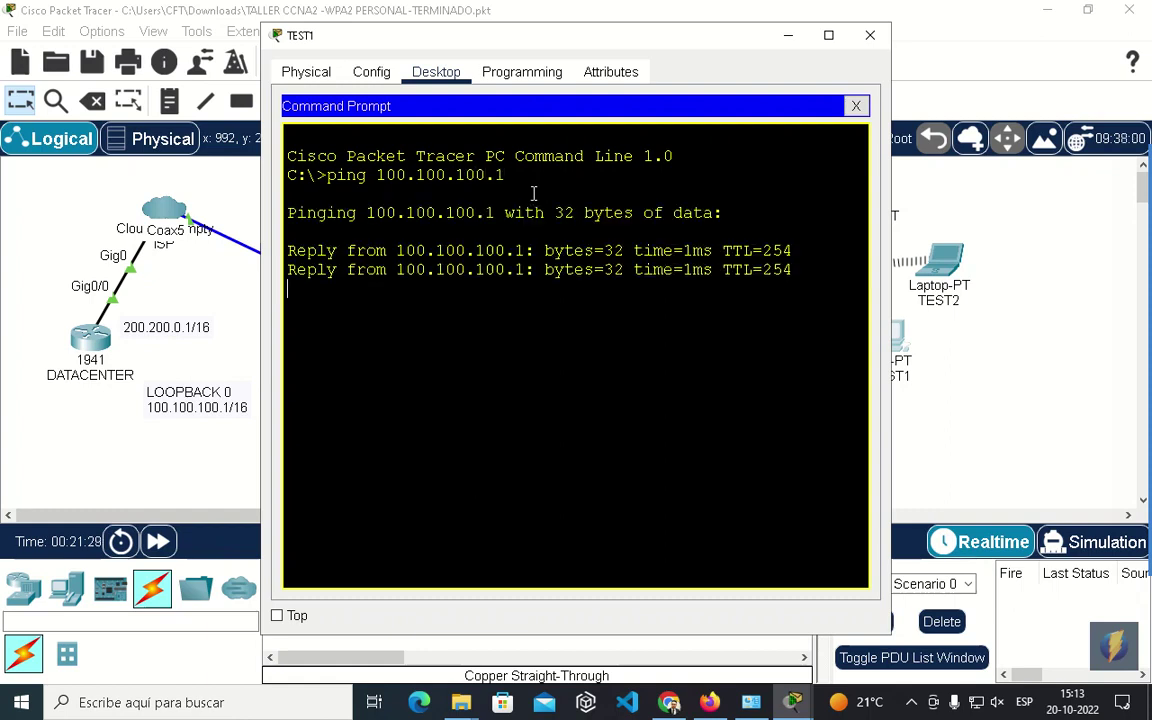
left_click(876, 40)
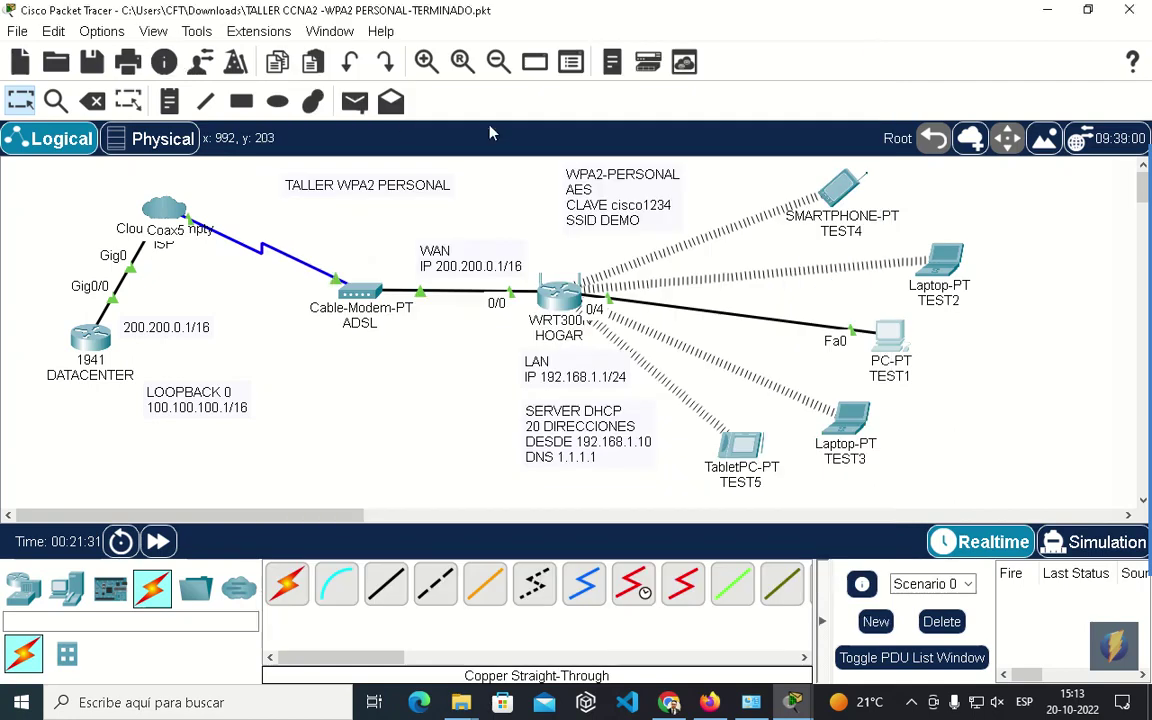
left_click(93, 62)
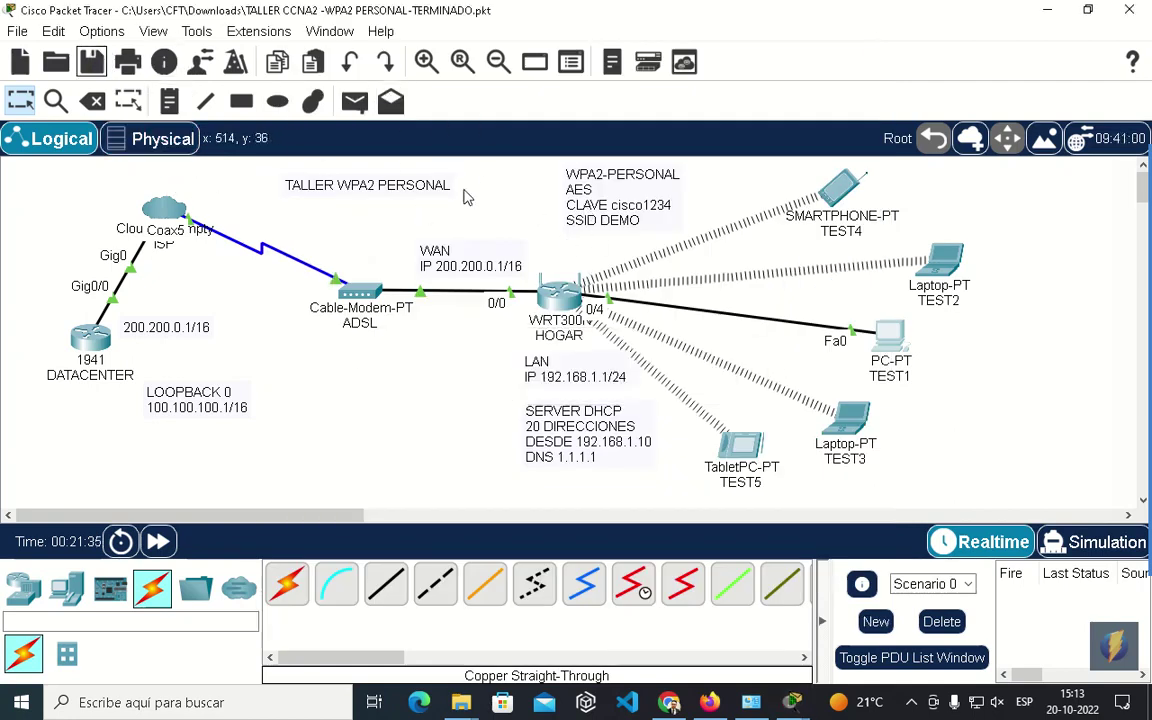
Browse the Physical view's Corporate Office and Main Wiring Closet, then return to Logical view.
left_click(160, 138)
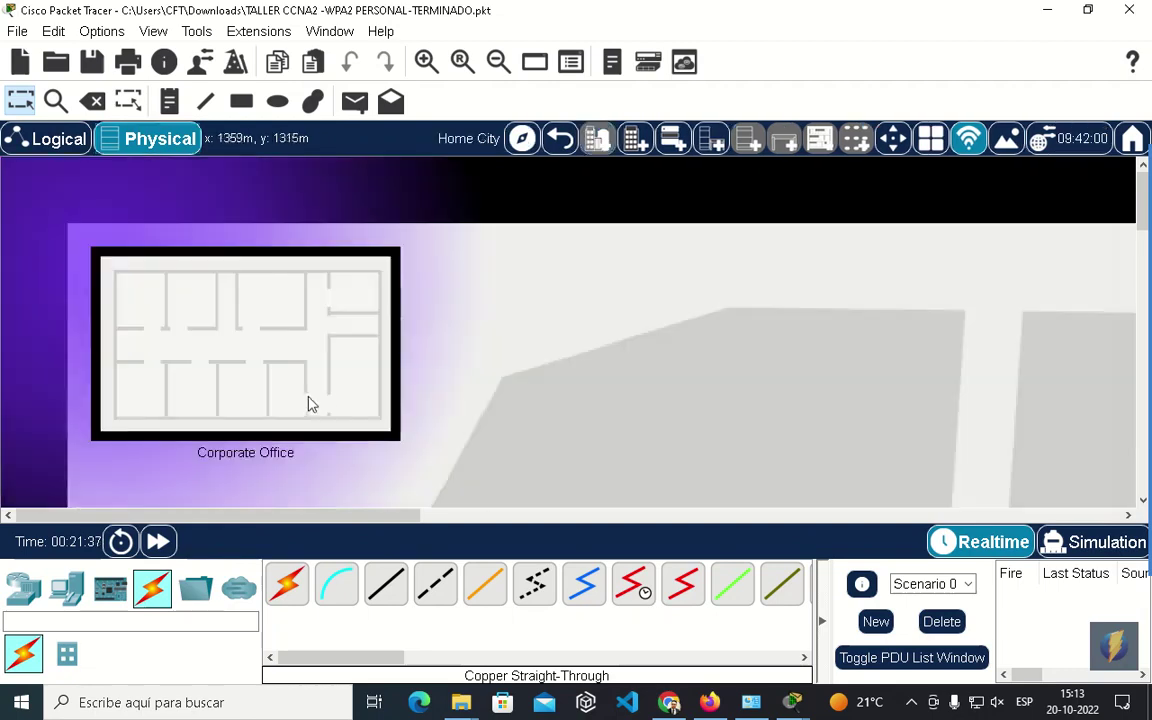
left_click(310, 403)
left_click(853, 393)
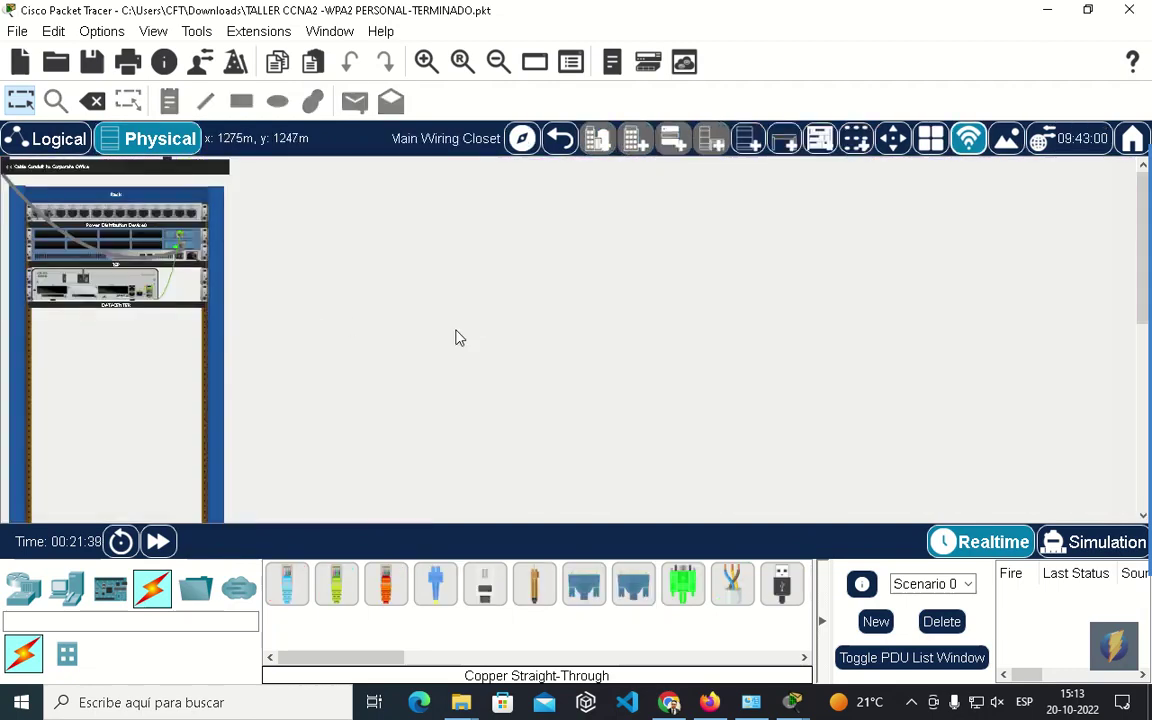
left_click(60, 140)
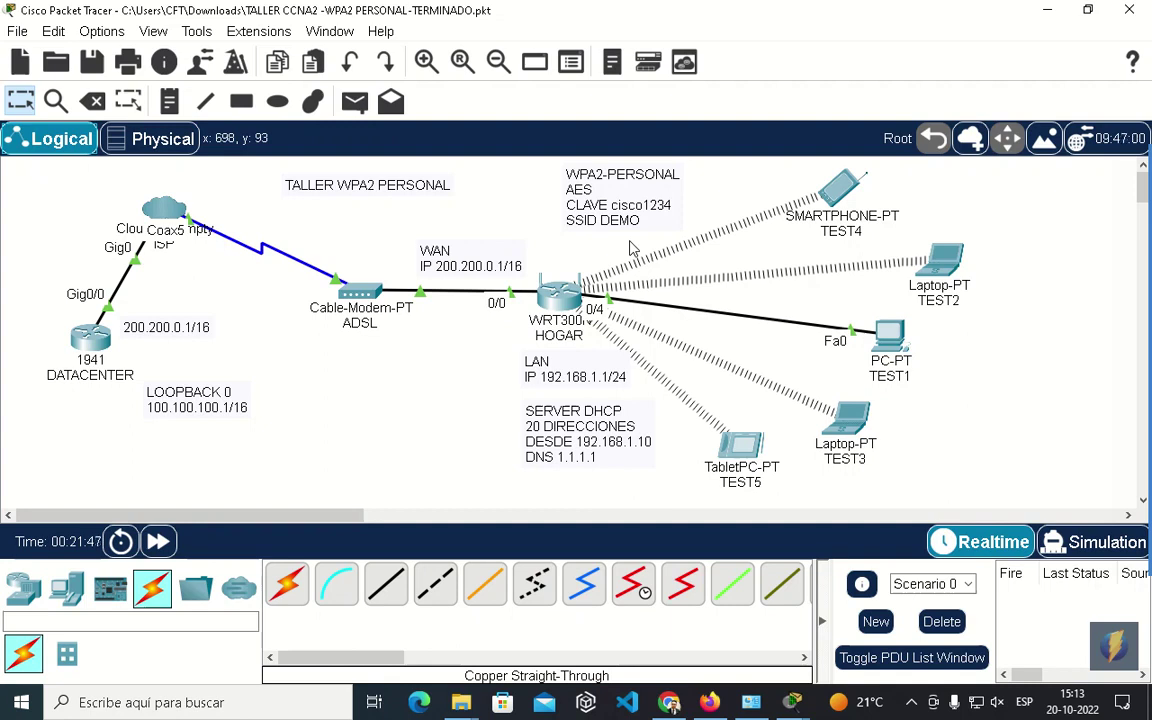
Save the WPA2 Personal workshop and quit Packet Tracer without further saving.
left_click(89, 62)
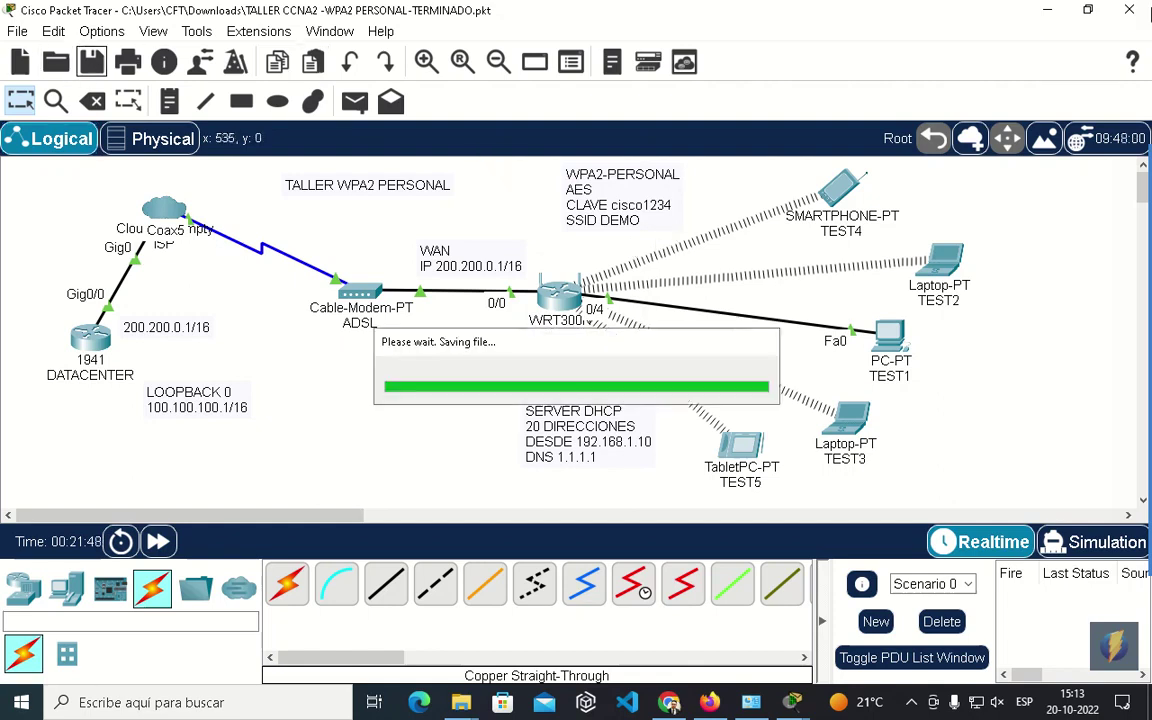
left_click(1124, 12)
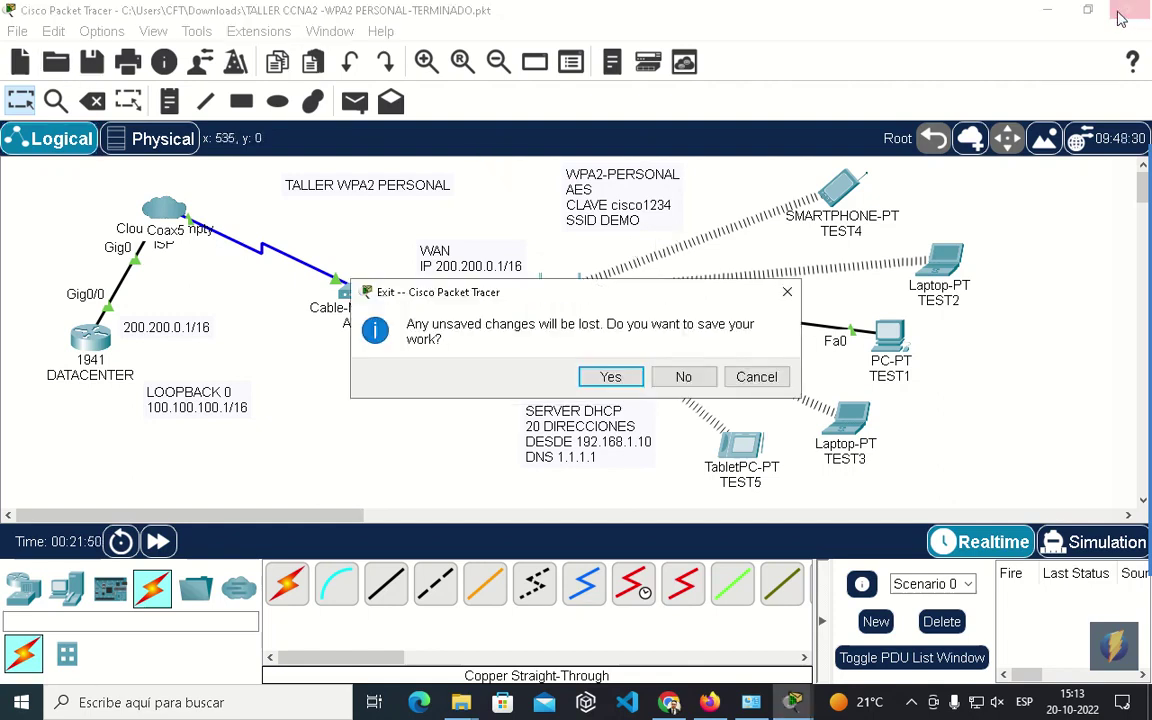
left_click(684, 375)
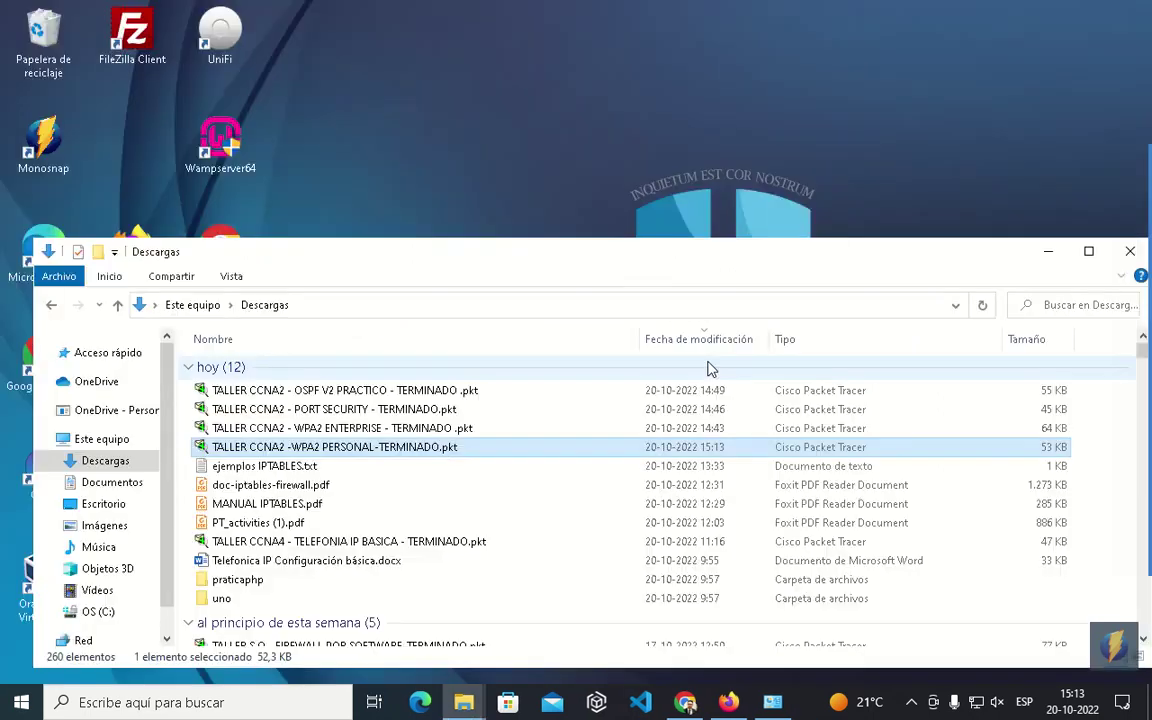
Open 'TALLER CCNA2 - WPA2 ENTERPRISE - TERMINADO .pkt' from the Downloads folder.
double_click(379, 428)
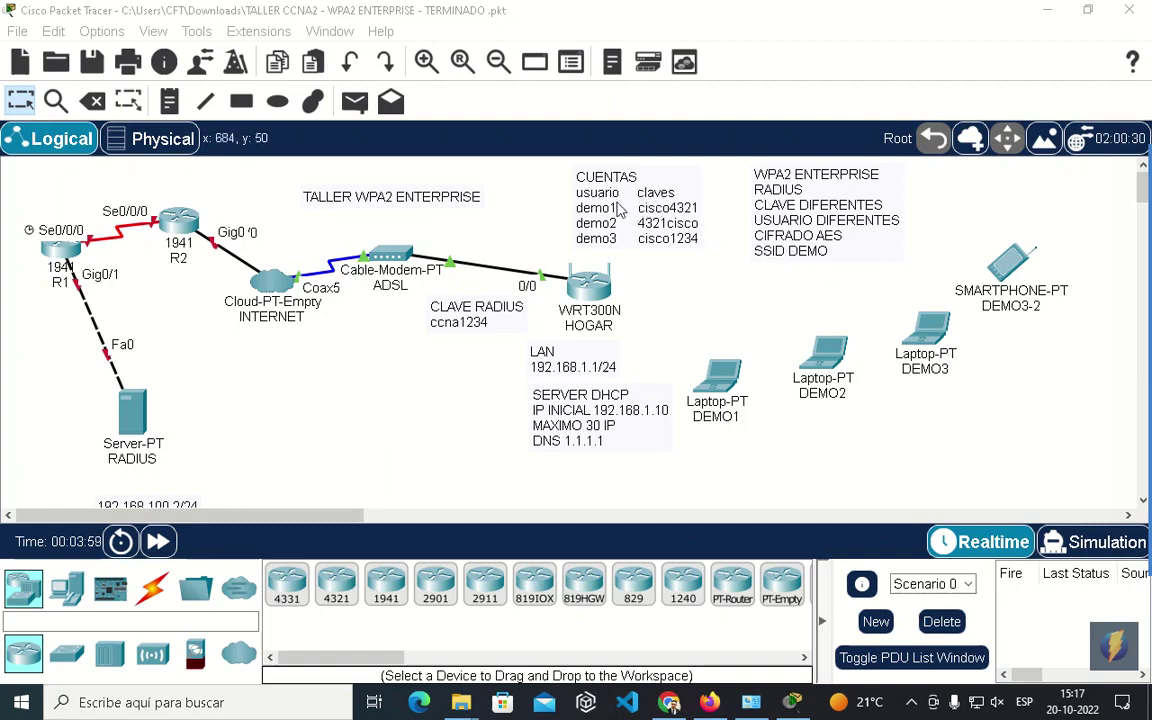
Open the WRT300N HOGAR router's device window from the logical workspace.
mouse_move(1135, 398)
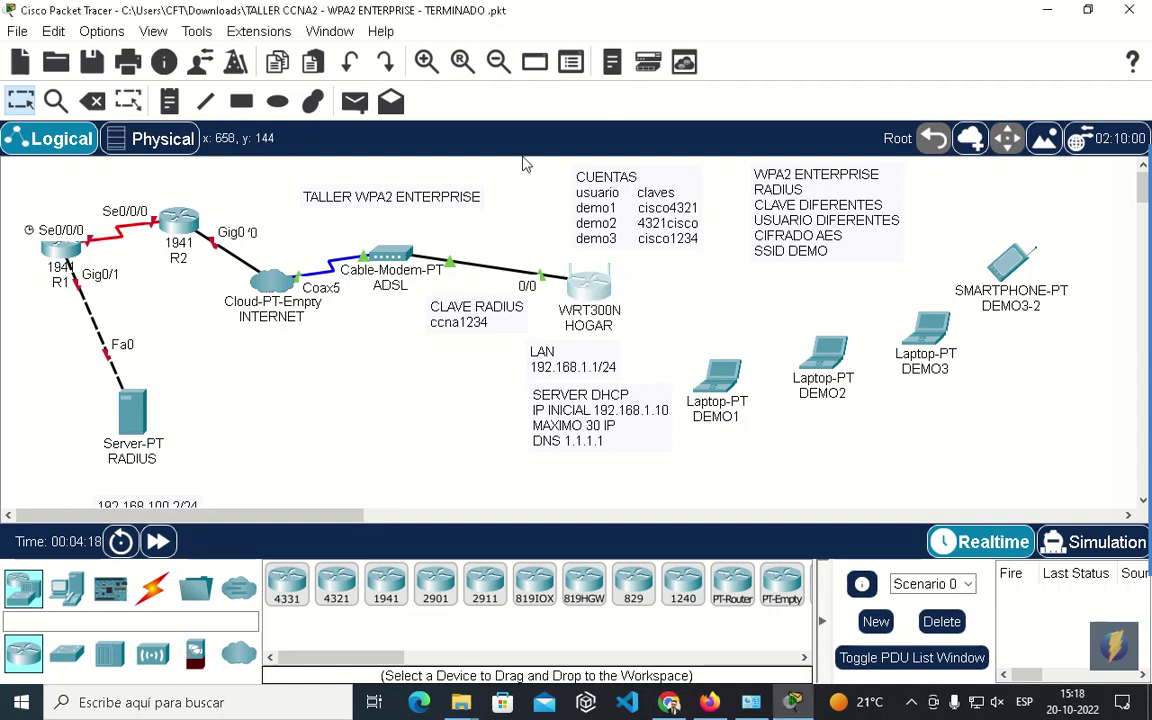
left_click(613, 293)
Bring up HOGAR's GUI Setup page and scroll to its DHCP server settings.
left_click(165, 72)
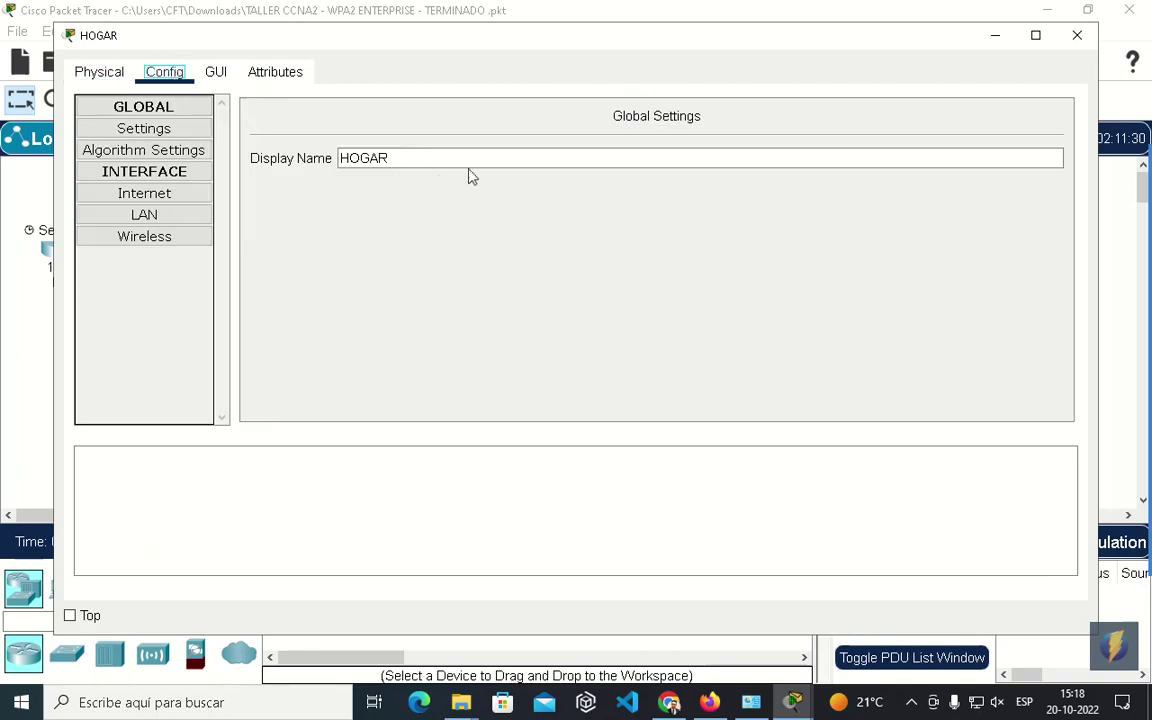
left_click(216, 72)
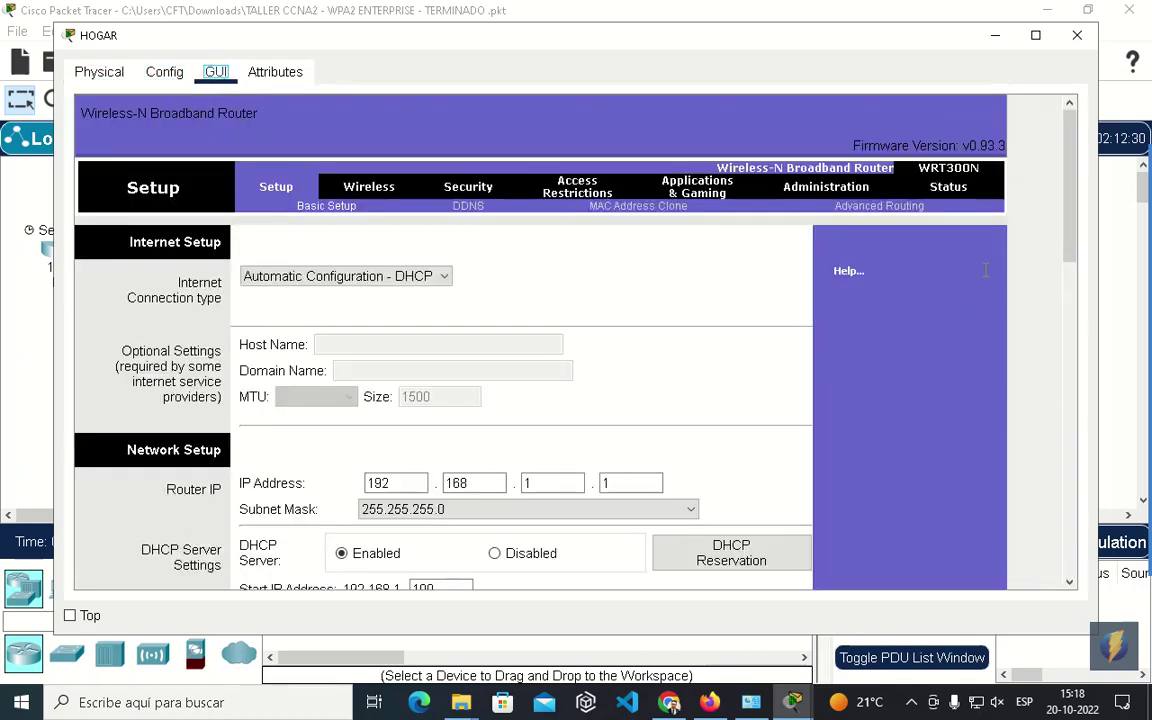
scroll(1065, 199, "down", 5)
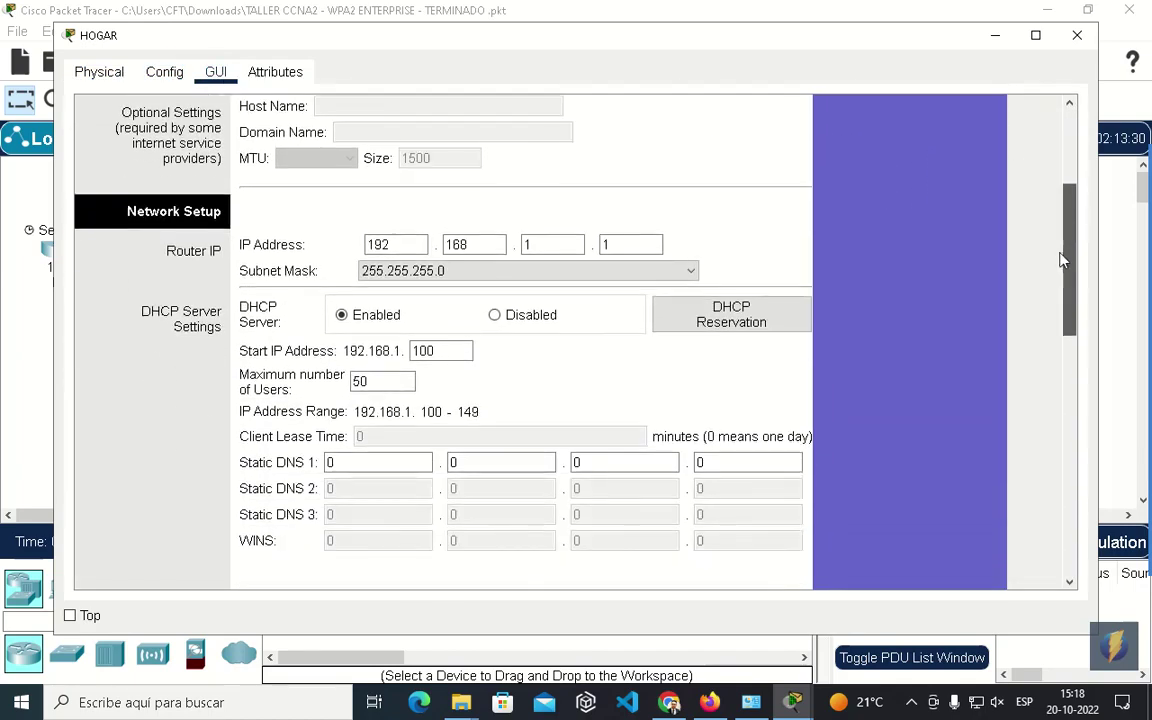
scroll(1067, 257, "up", 4)
left_click(995, 35)
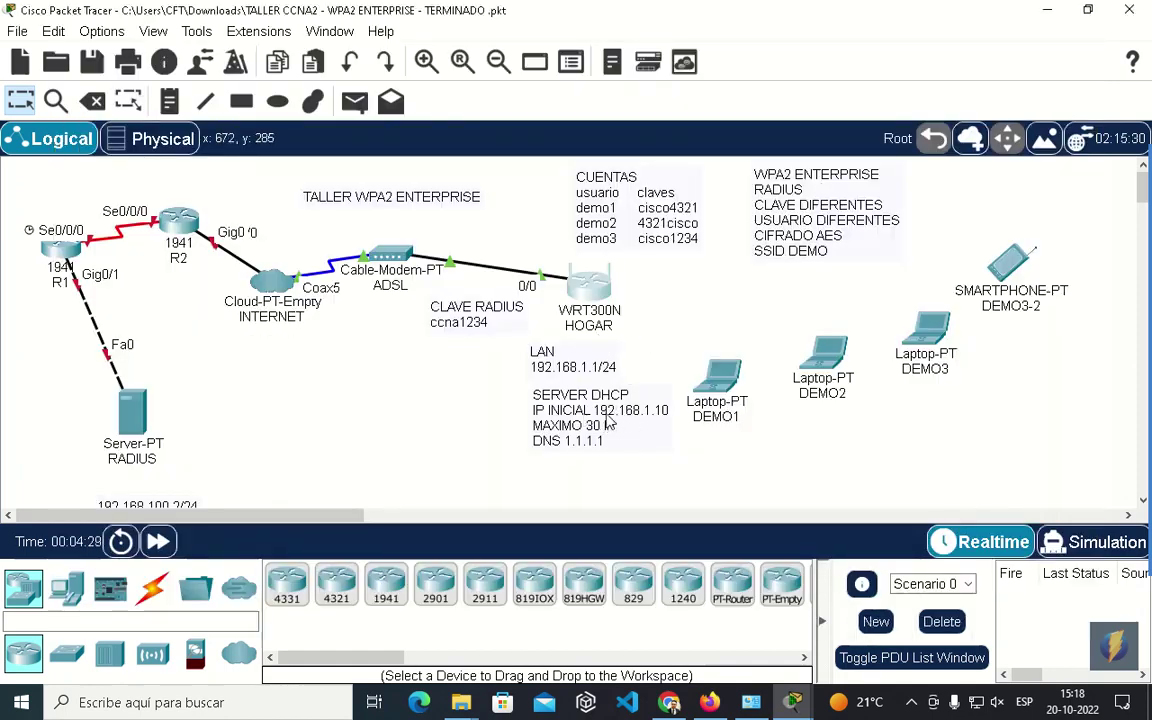
left_click(596, 285)
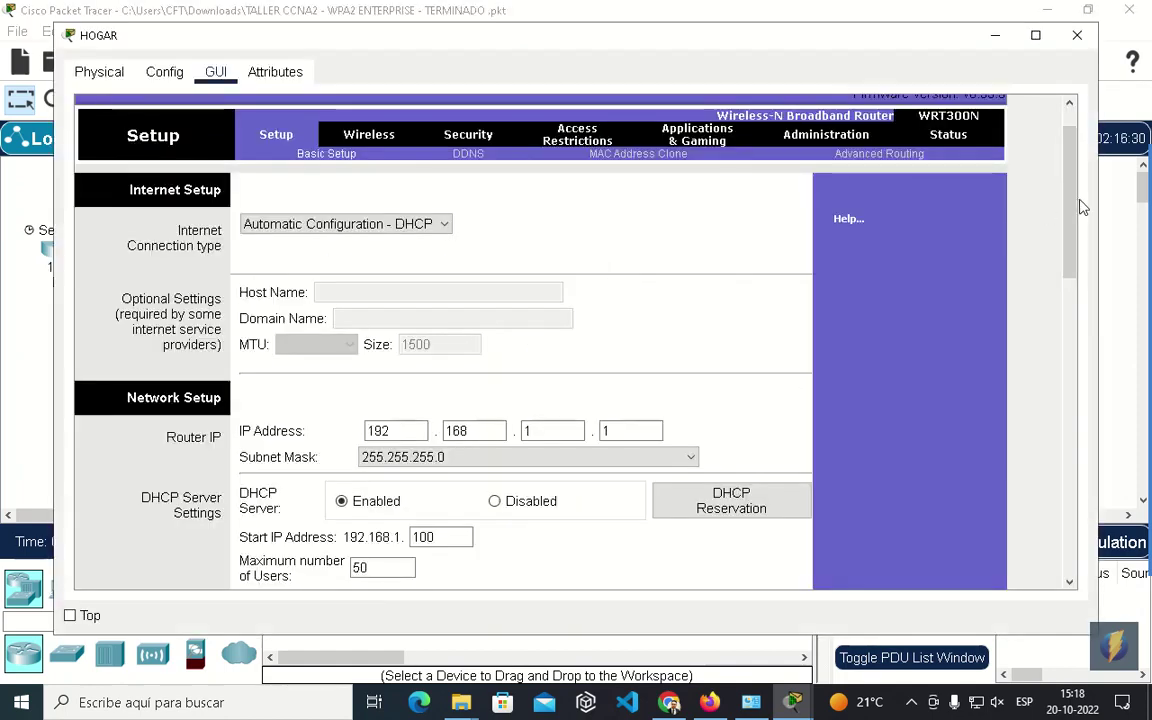
scroll(1000, 230, "down", 4)
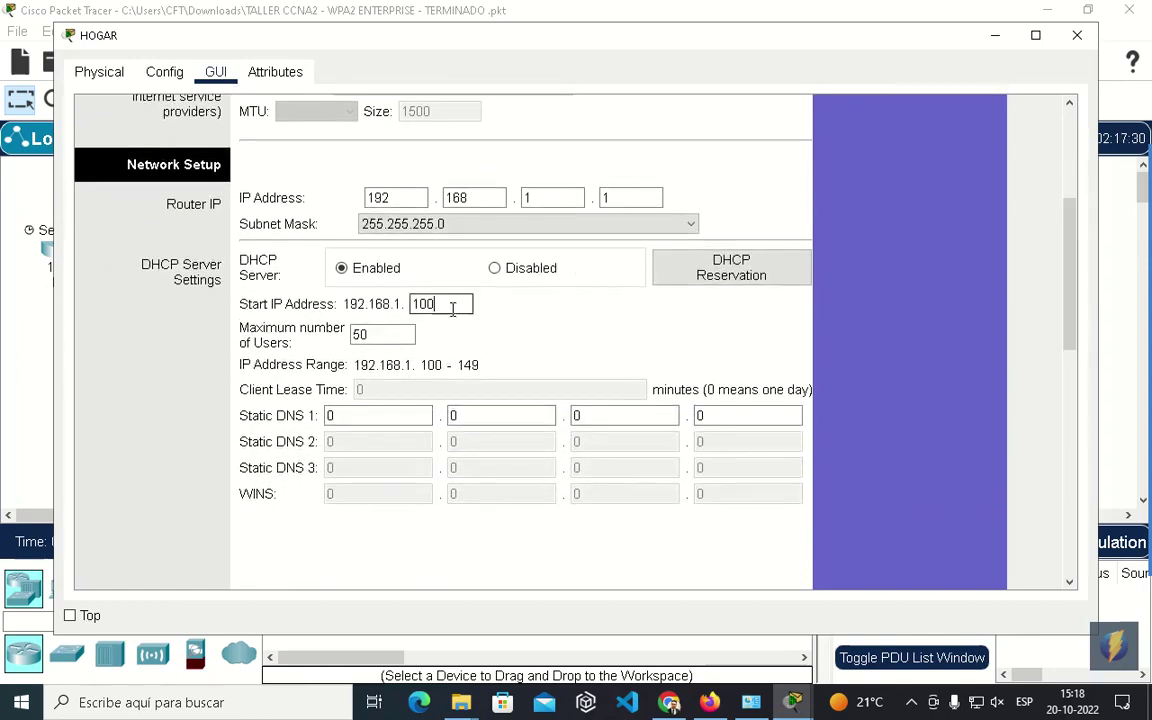
Set maximum DHCP users to 20 and Static DNS 1 to 1.1.1.1.
double_click(373, 334)
type("20")
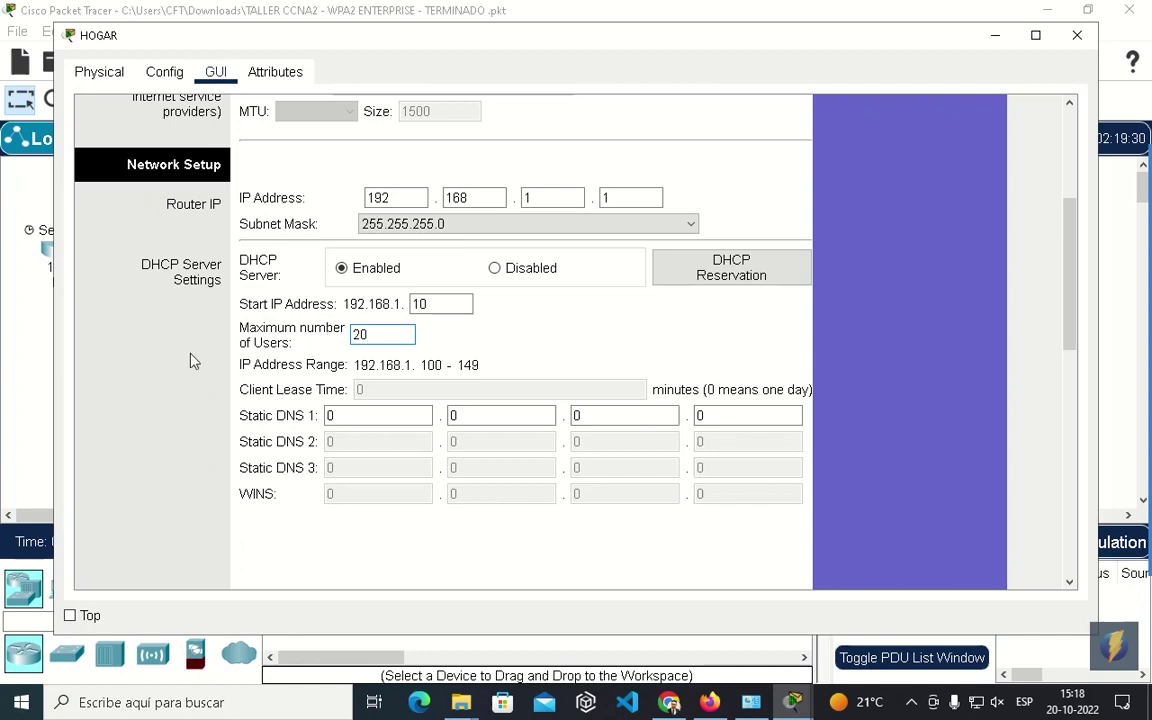
double_click(424, 415)
type("1")
double_click(471, 418)
type("1")
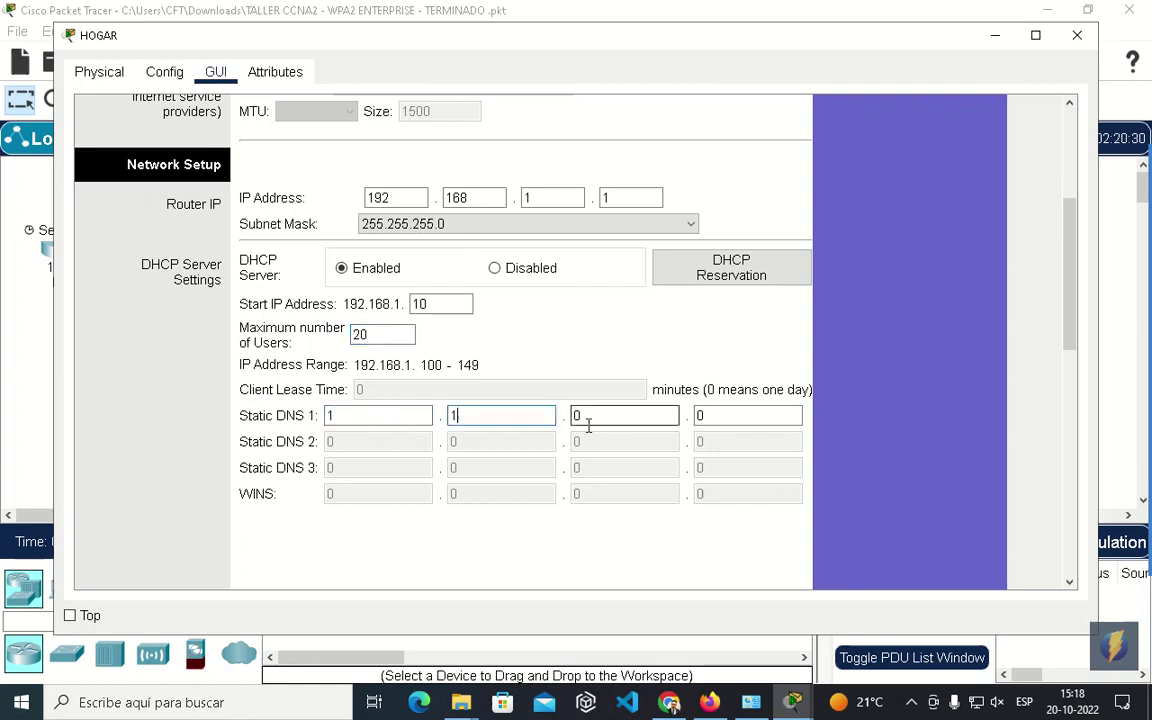
double_click(587, 419)
type("1")
key("Tab")
type("1")
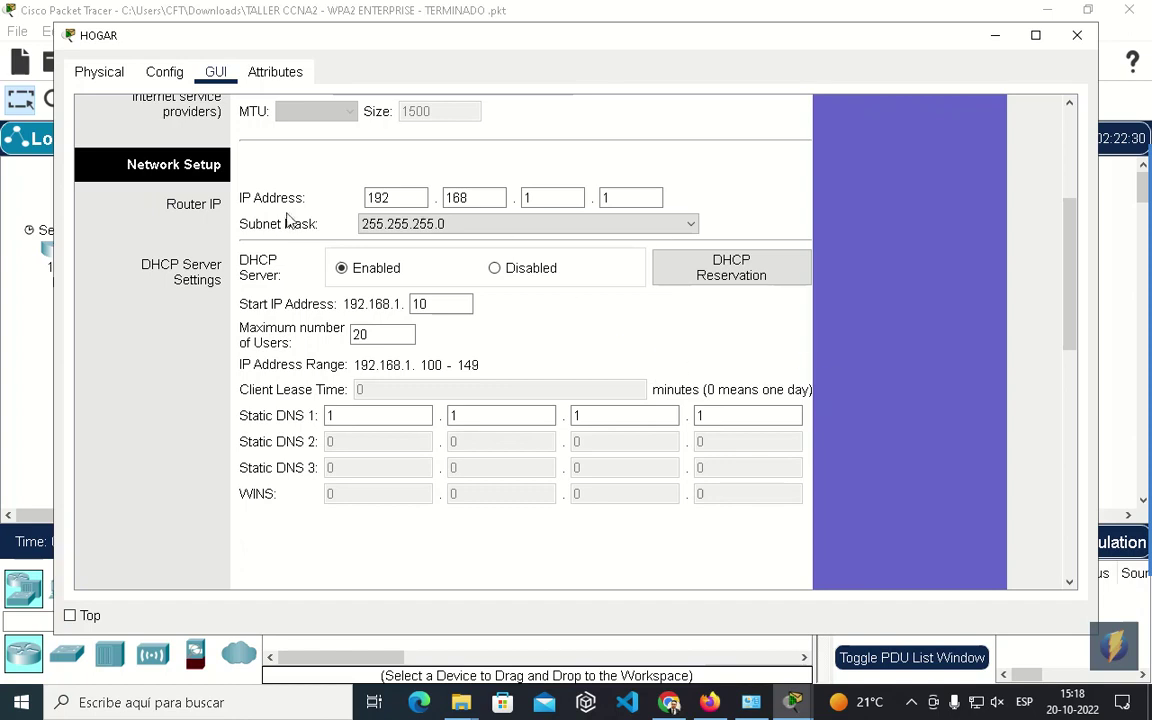
Save the DHCP settings with start address 192.168.1.10 and 20 users.
left_click(400, 224)
mouse_move(1077, 307)
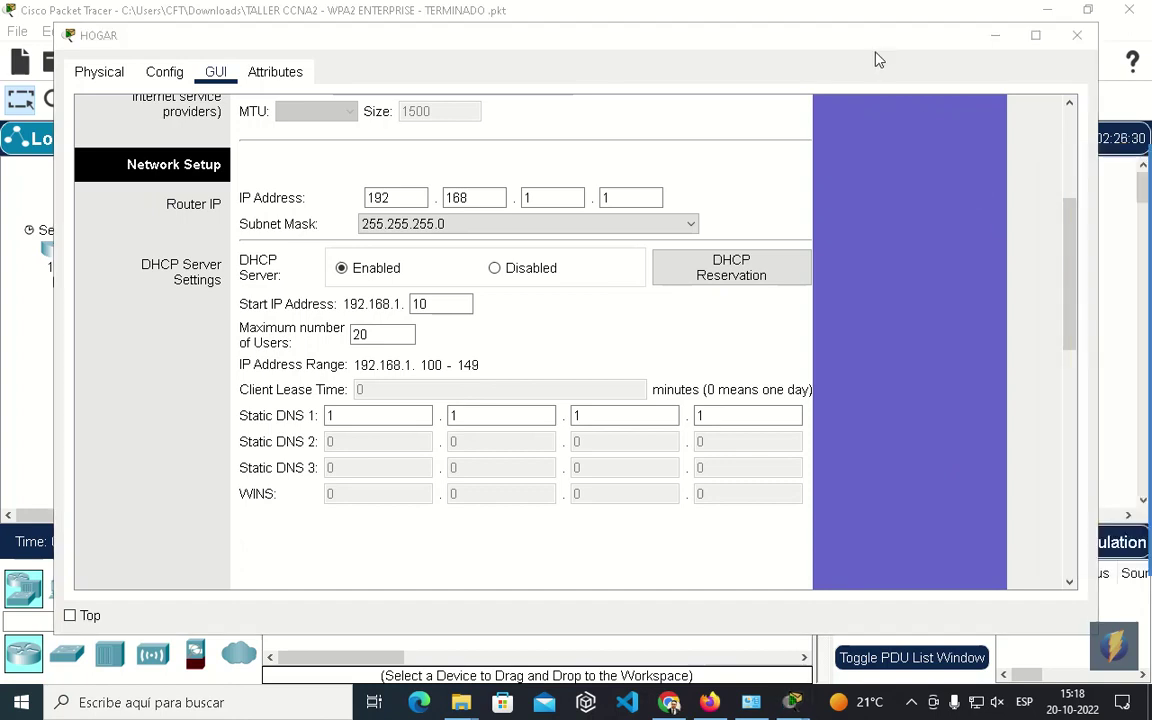
left_click_drag(870, 38, 842, 35)
left_click_drag(1045, 244, 1059, 170)
left_click(544, 557)
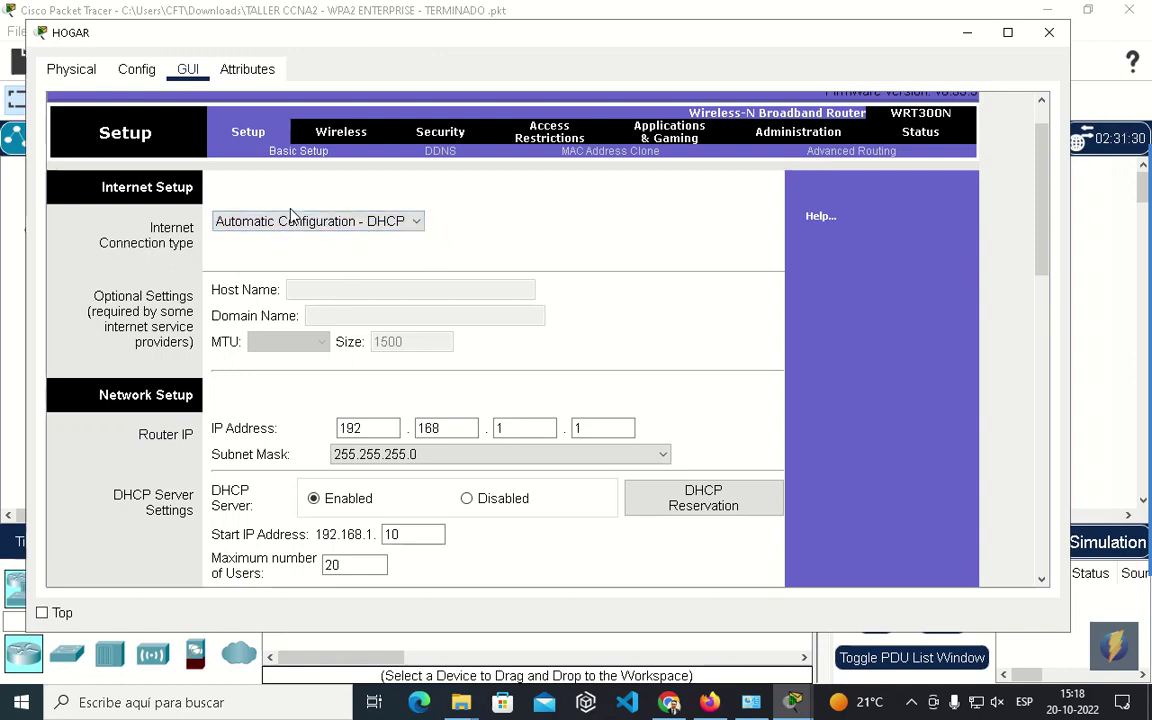
Change HOGAR's wireless SSID from NN to DEMO.
left_click(350, 141)
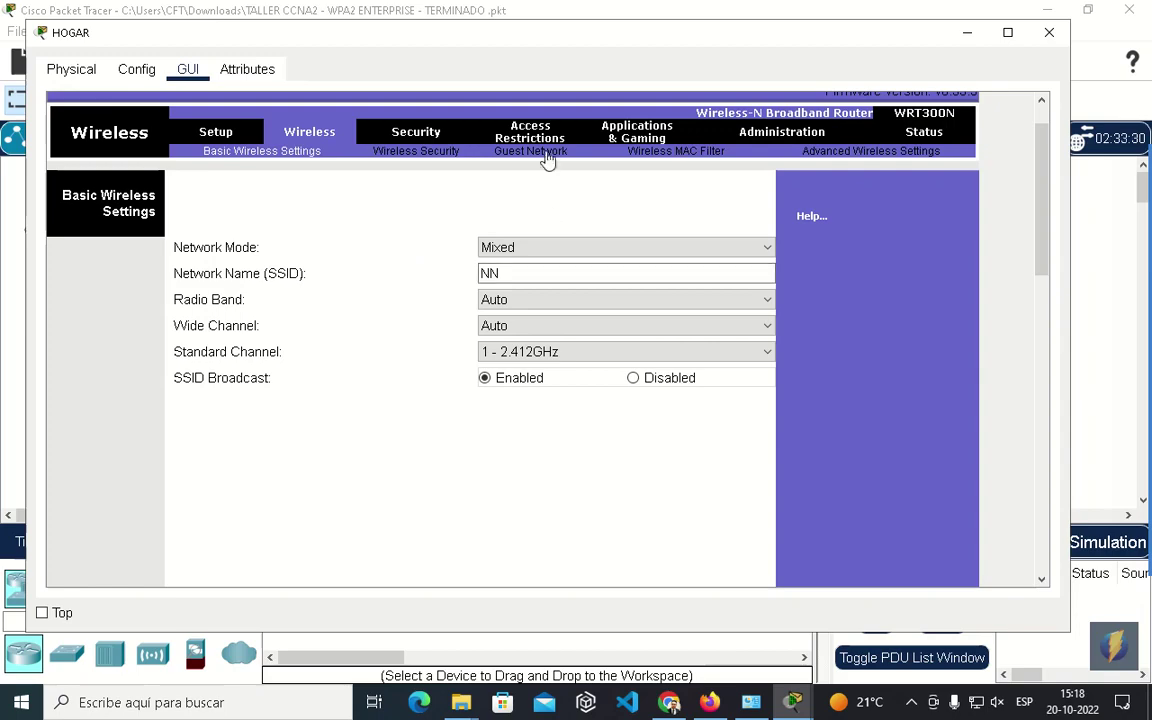
left_click_drag(468, 34, 488, 377)
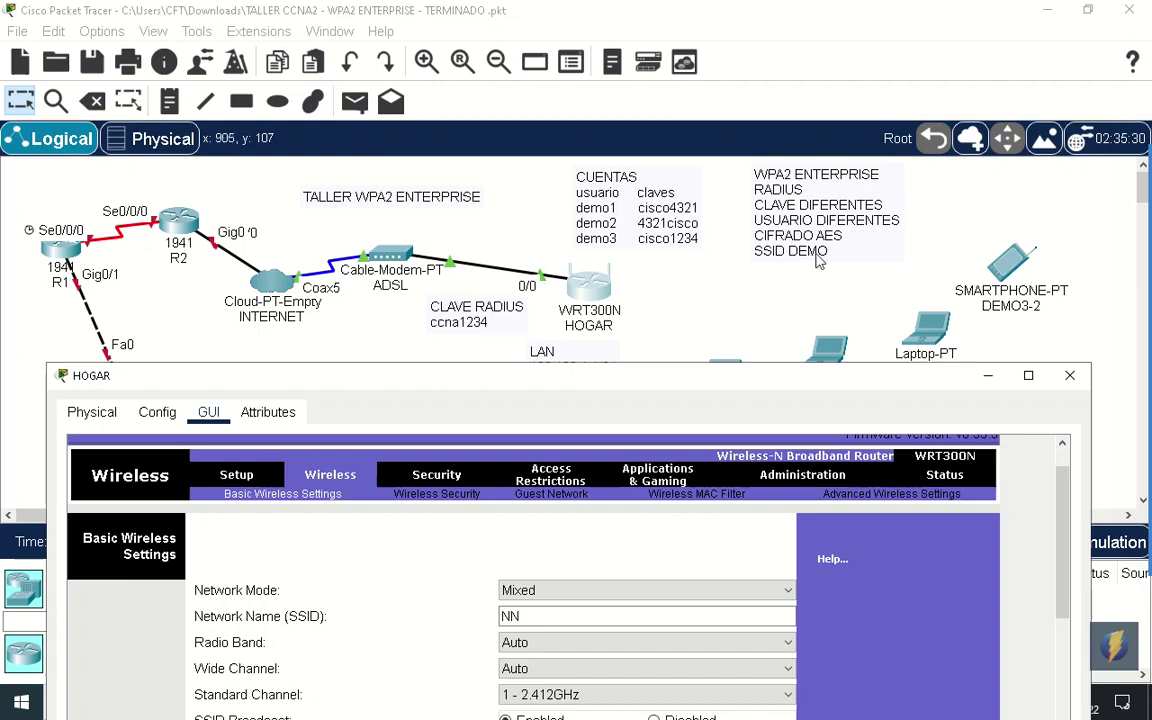
left_click_drag(542, 377, 583, 105)
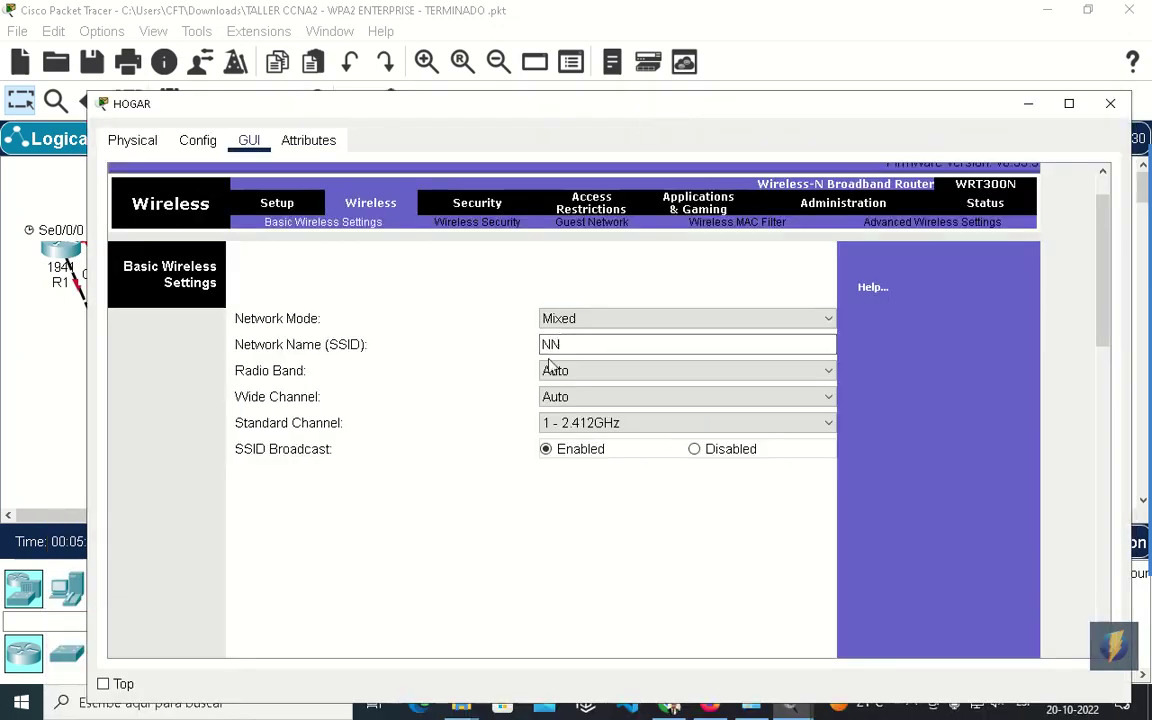
left_click_drag(560, 344, 515, 340)
type("DEMO")
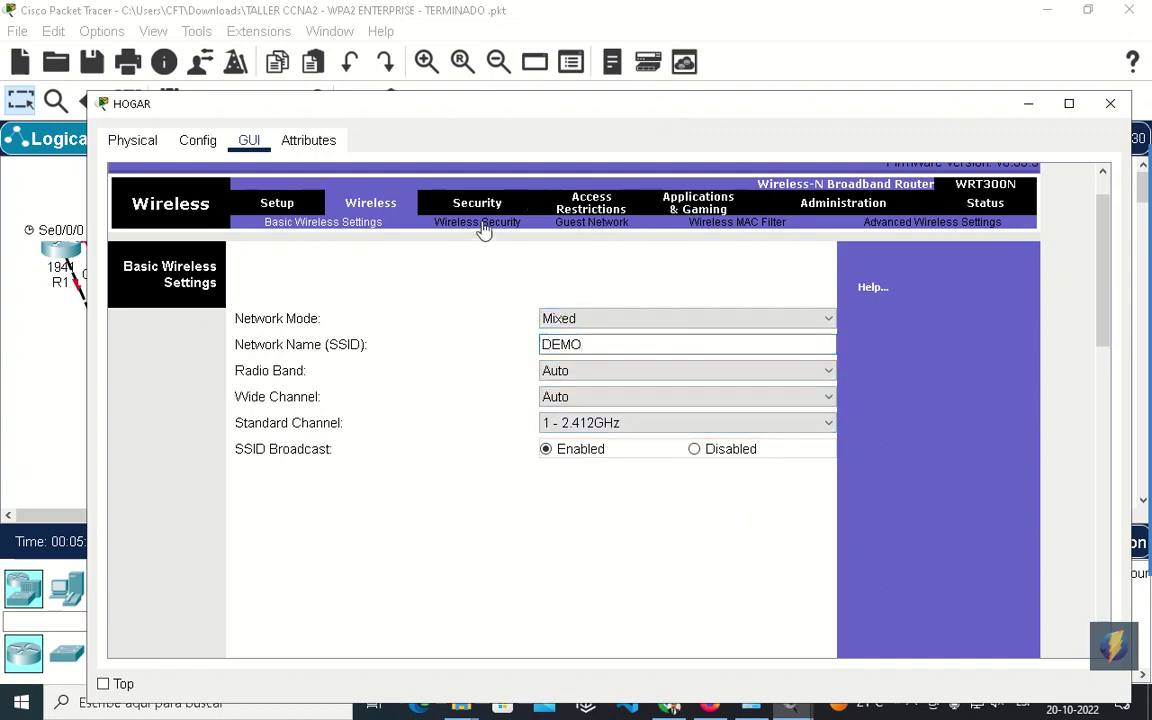
Save the wireless settings, then restore and reposition the router window.
left_click_drag(506, 103, 502, 2)
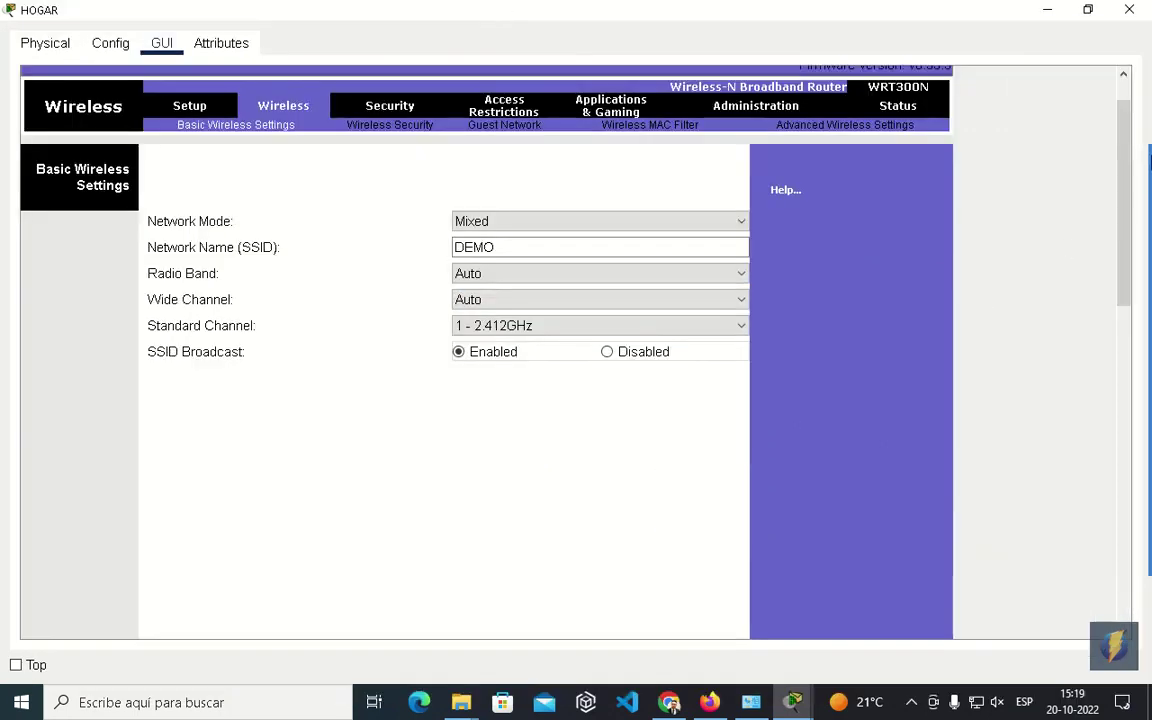
left_click_drag(1122, 125, 1086, 567)
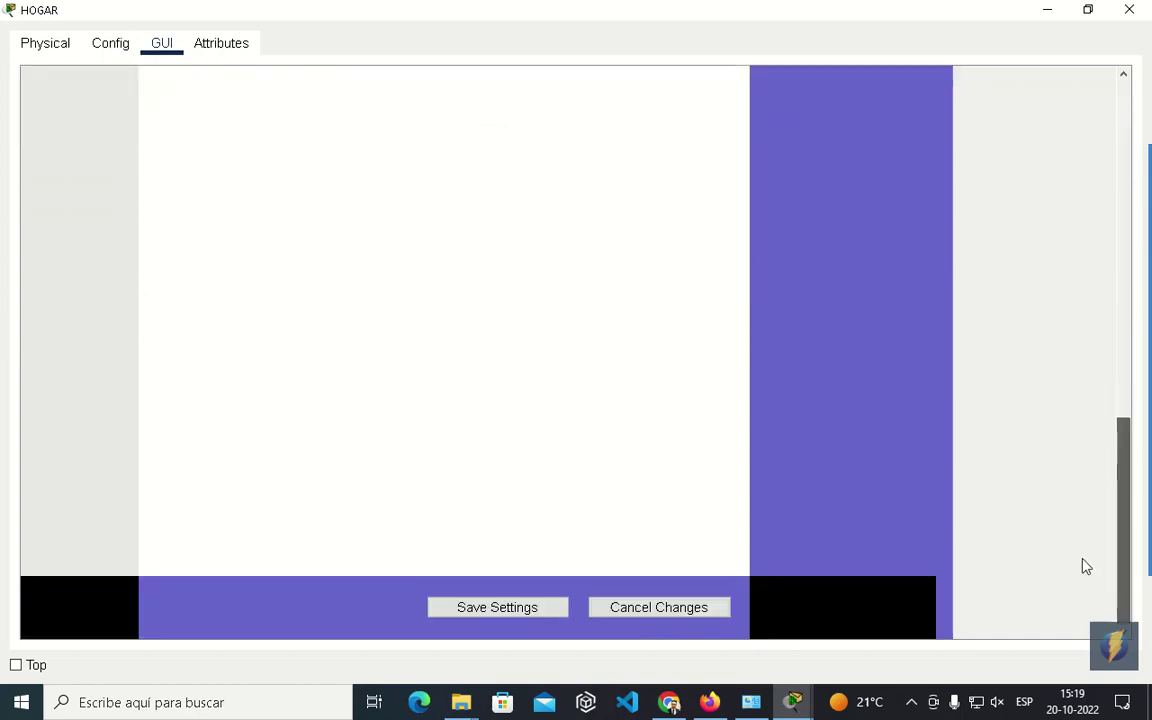
left_click(527, 608)
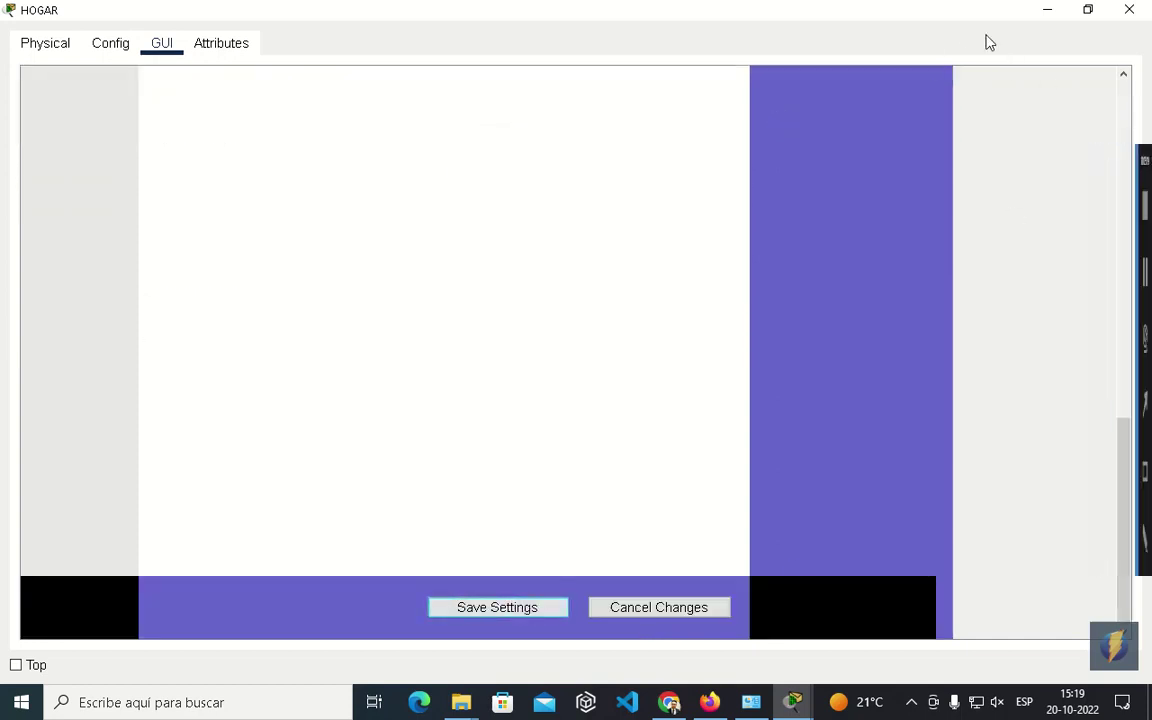
left_click_drag(870, 14, 771, 53)
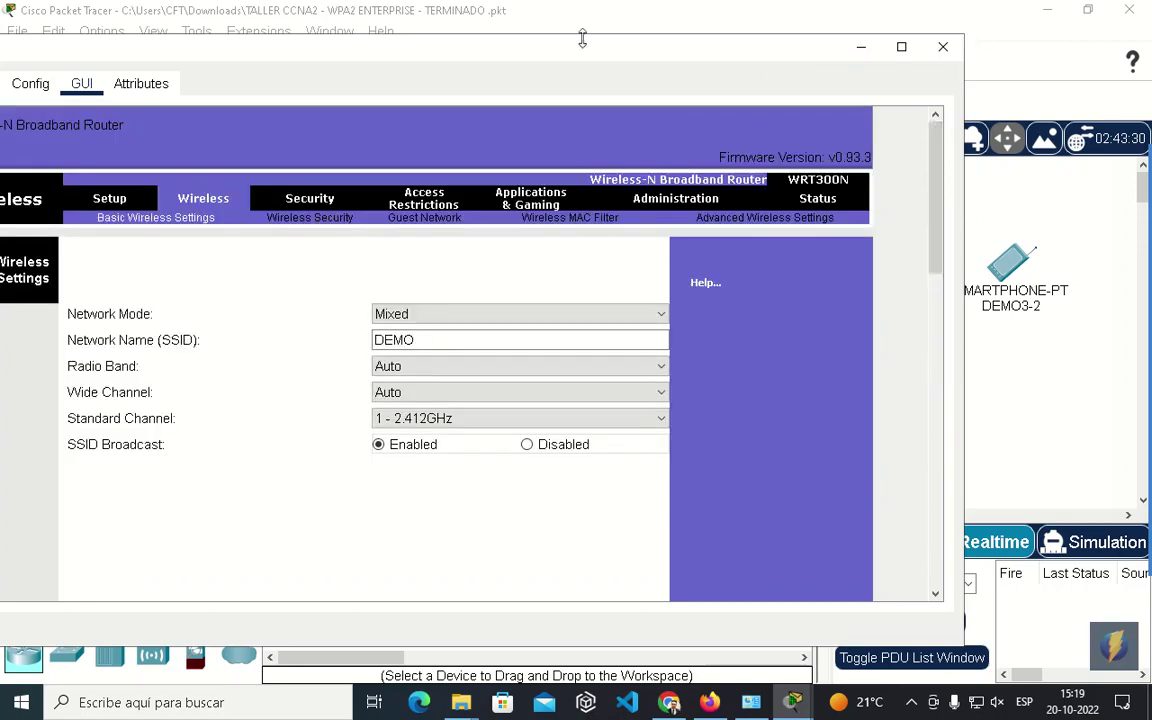
left_click_drag(502, 52, 700, 19)
Keep WPA2 Enterprise as HOGAR's wireless security mode with RADIUS server 192.168.100.2.
left_click(507, 185)
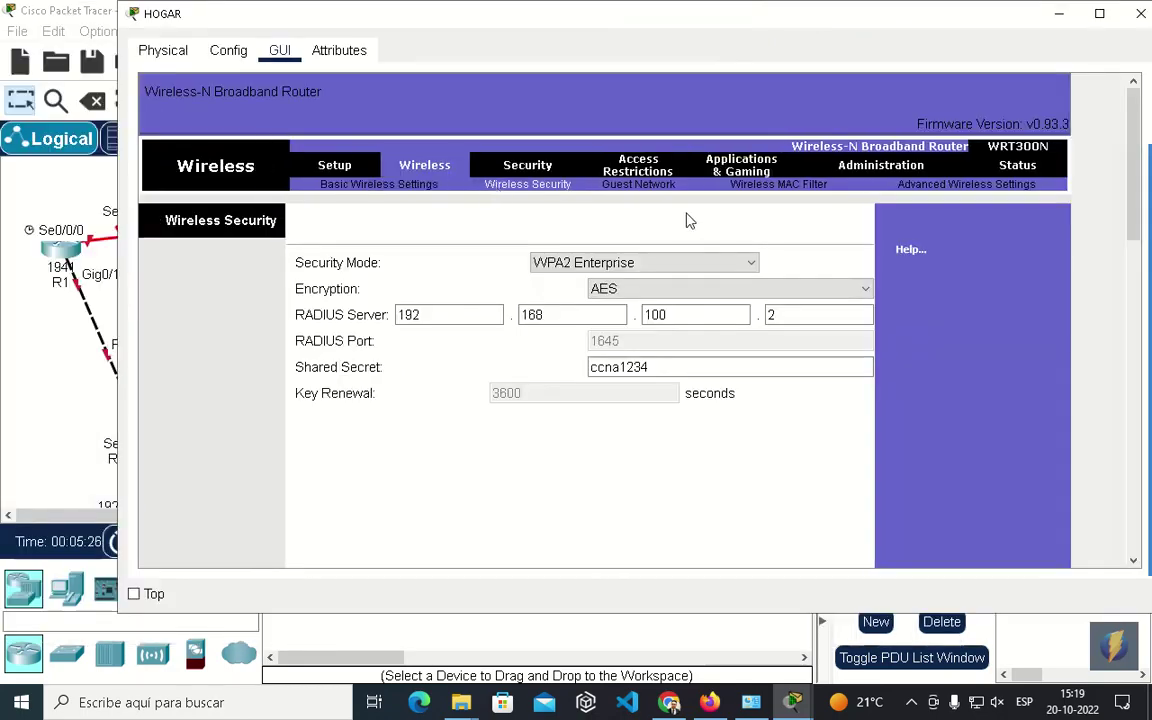
left_click(625, 263)
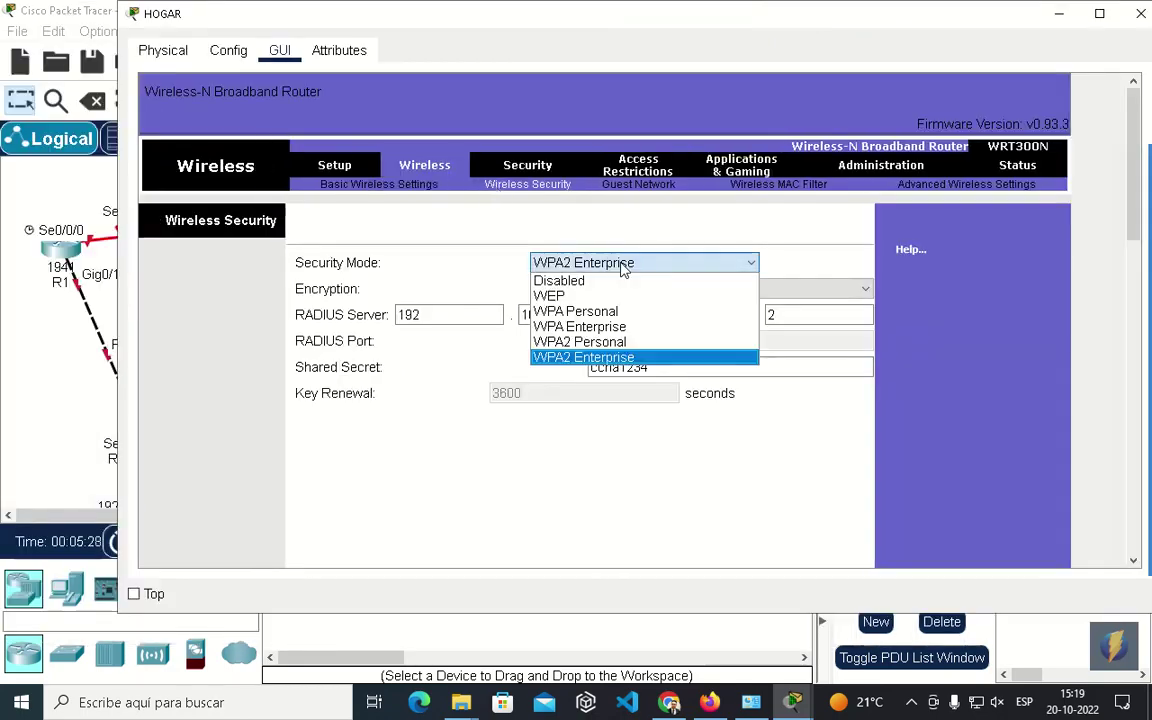
left_click(630, 357)
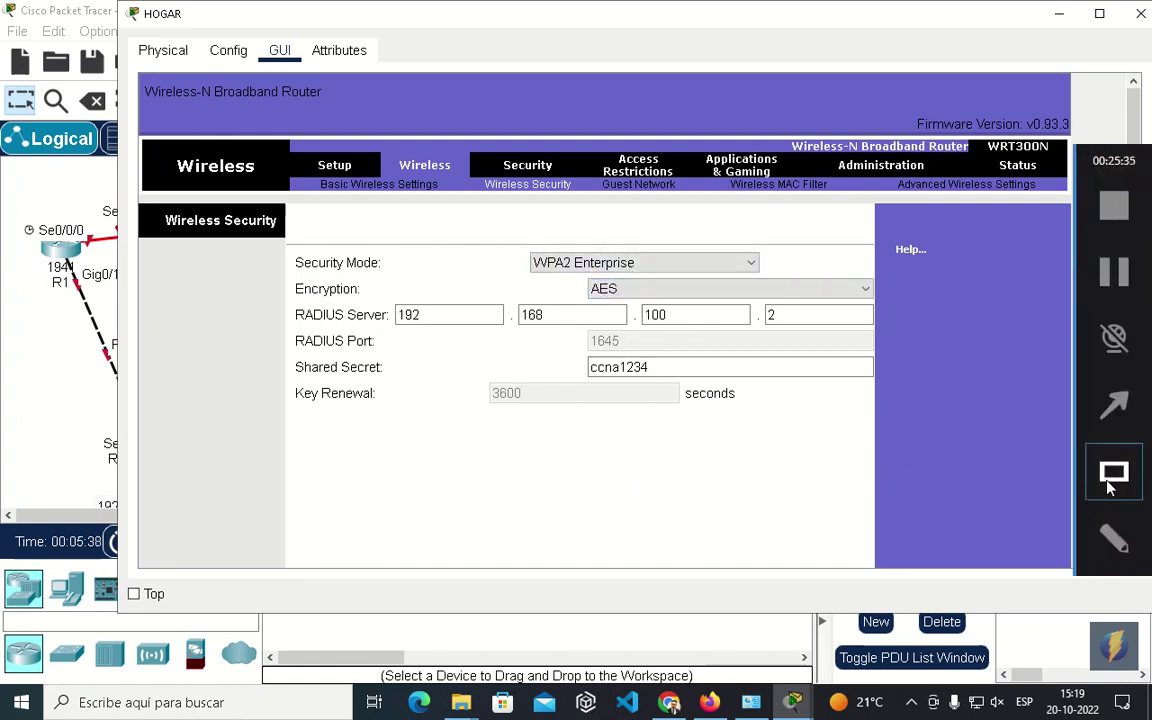
mouse_move(367, 286)
left_mouse_down()
mouse_move(424, 329)
mouse_move(910, 355)
left_mouse_up()
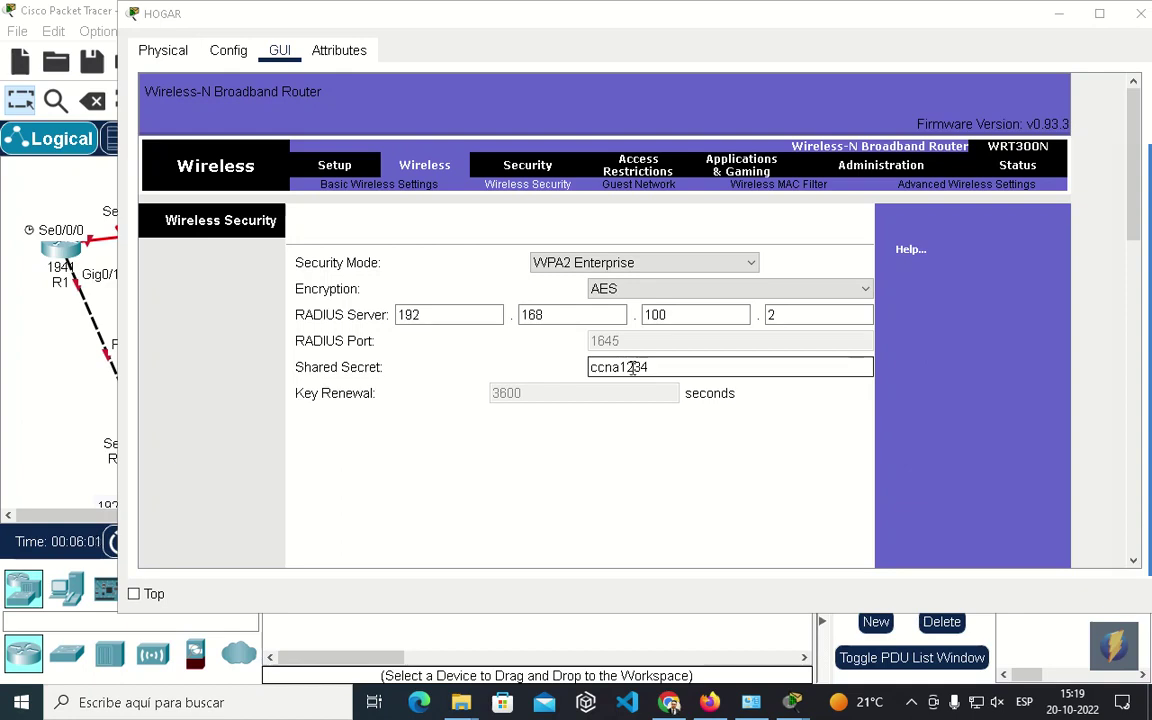
Shift the HOGAR router window to the left of the workspace.
left_click_drag(486, 26, 442, 26)
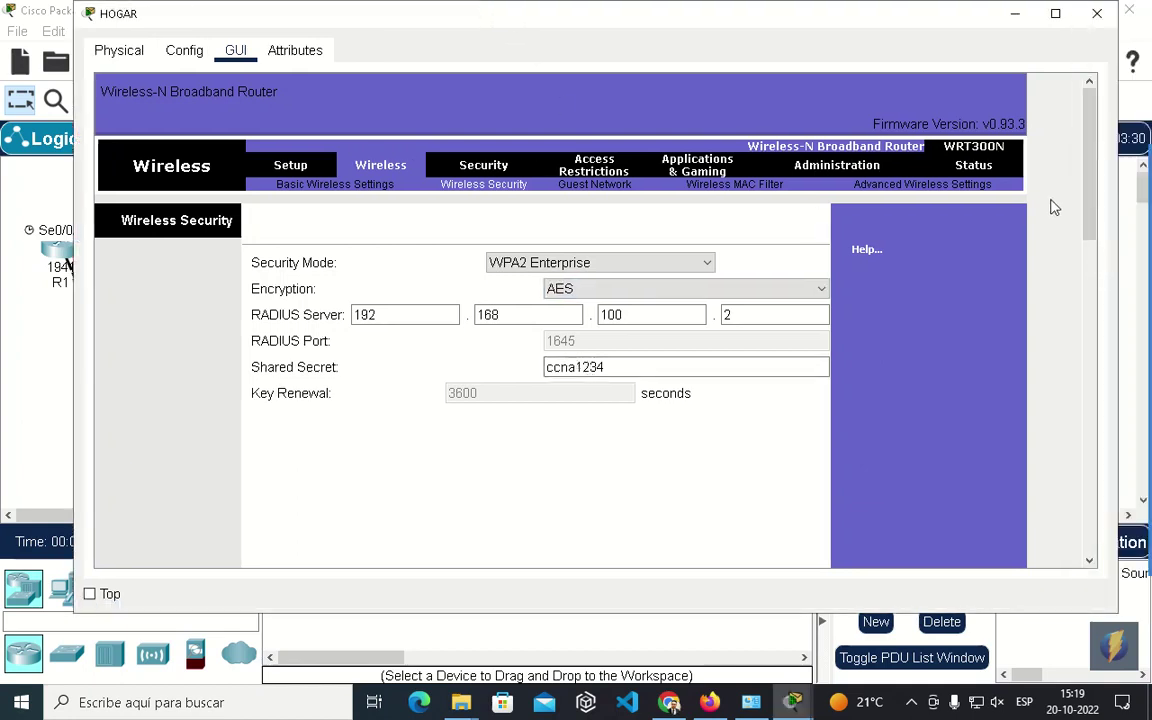
left_click_drag(862, 17, 780, 17)
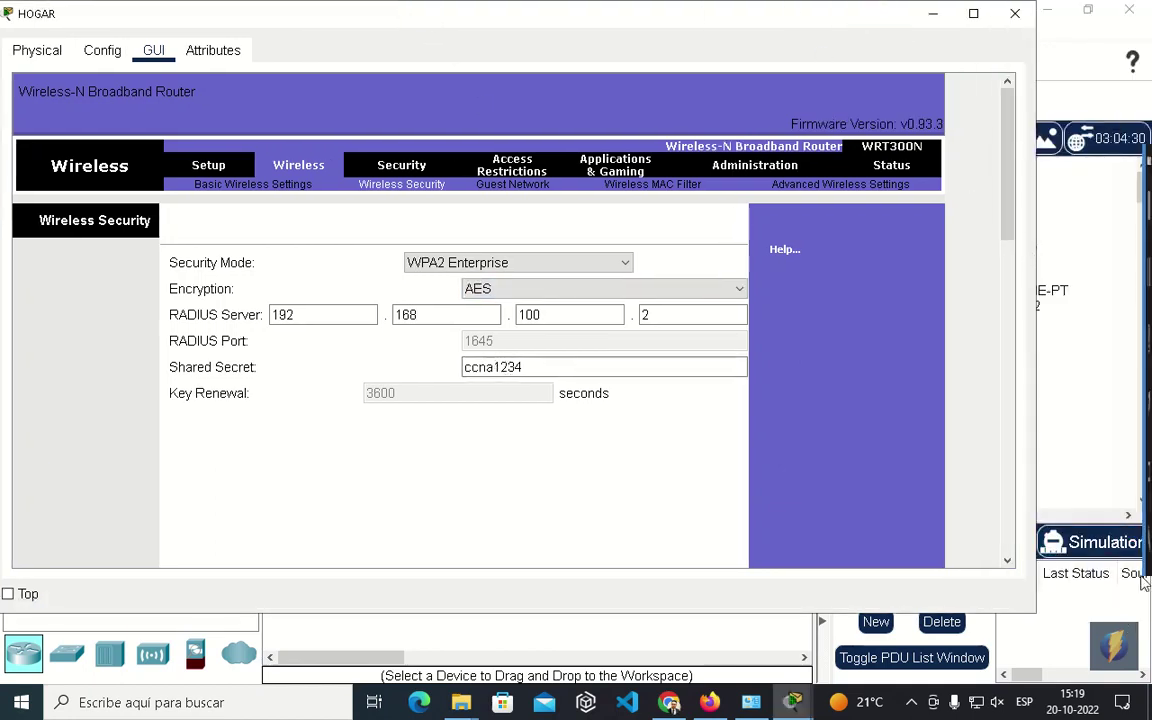
left_click(1121, 471)
left_click_drag(250, 278, 796, 406)
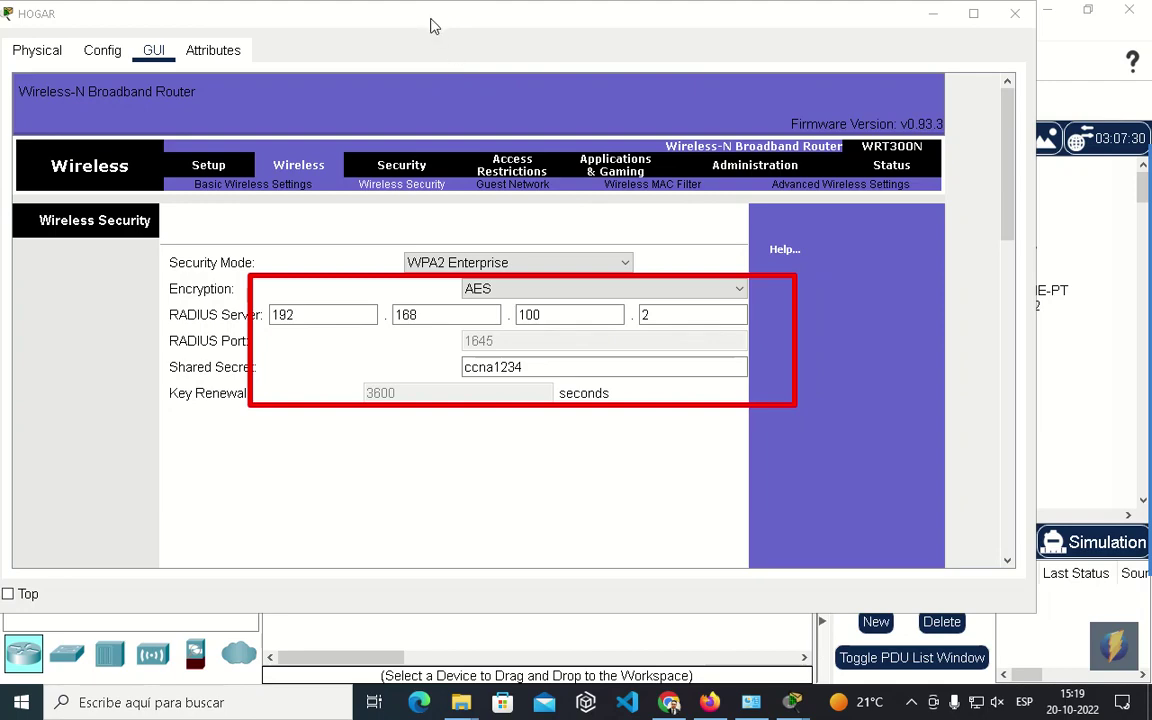
left_click_drag(432, 22, 410, 22)
scroll(941, 406, "down", 10)
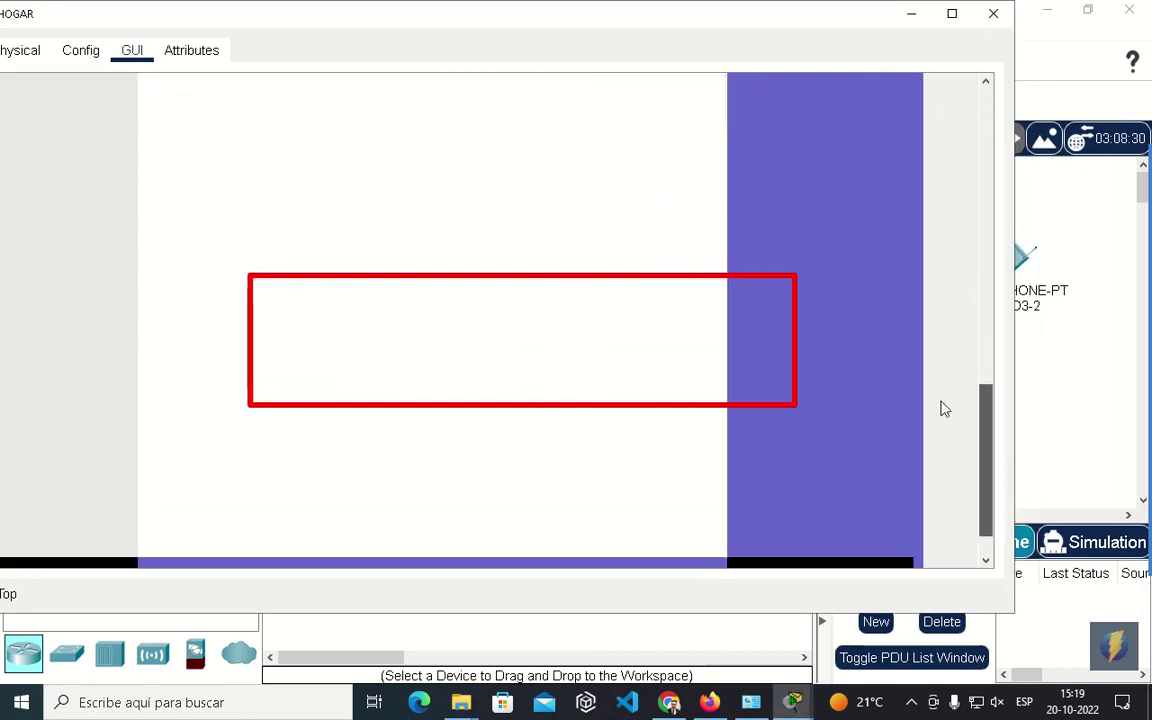
Close the HOGAR window and reopen it from the logical workspace.
left_click(993, 13)
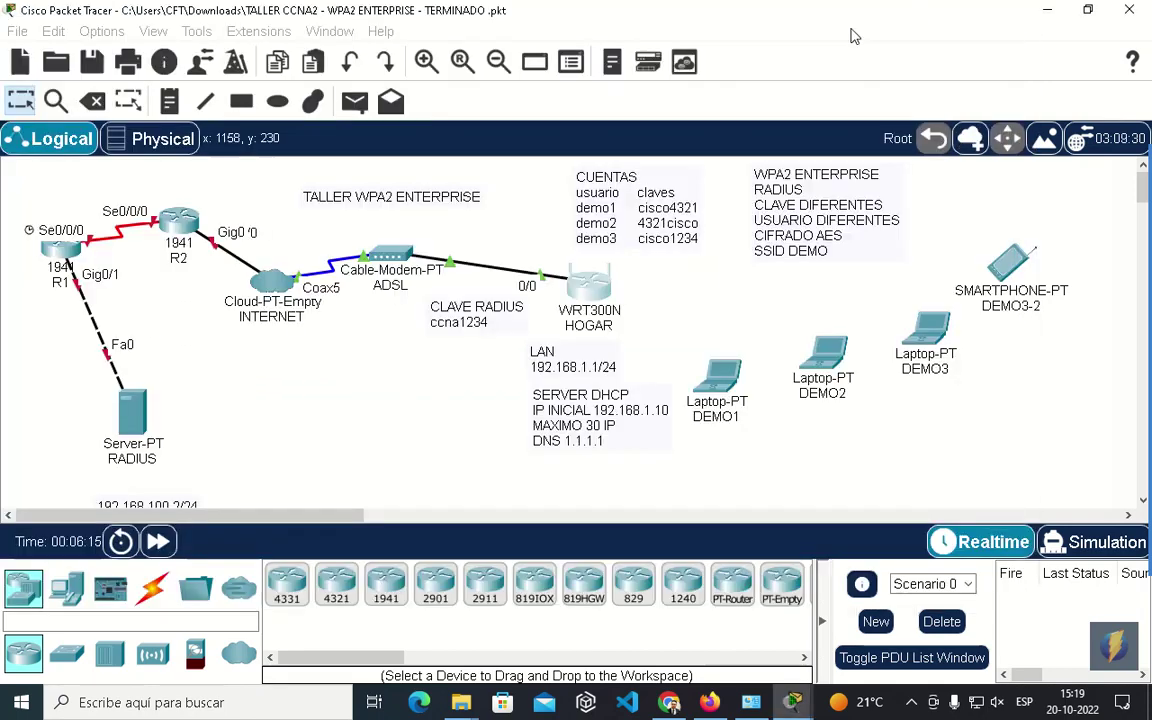
scroll(315, 453, "down", 5)
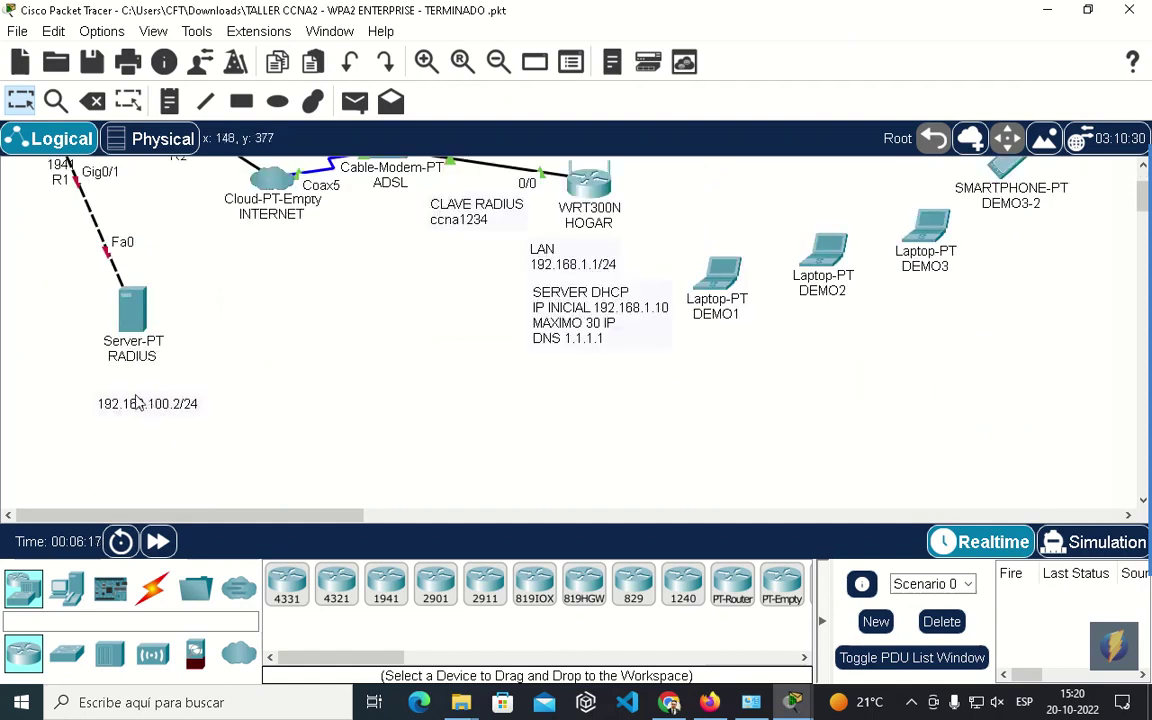
scroll(240, 380, "up", 5)
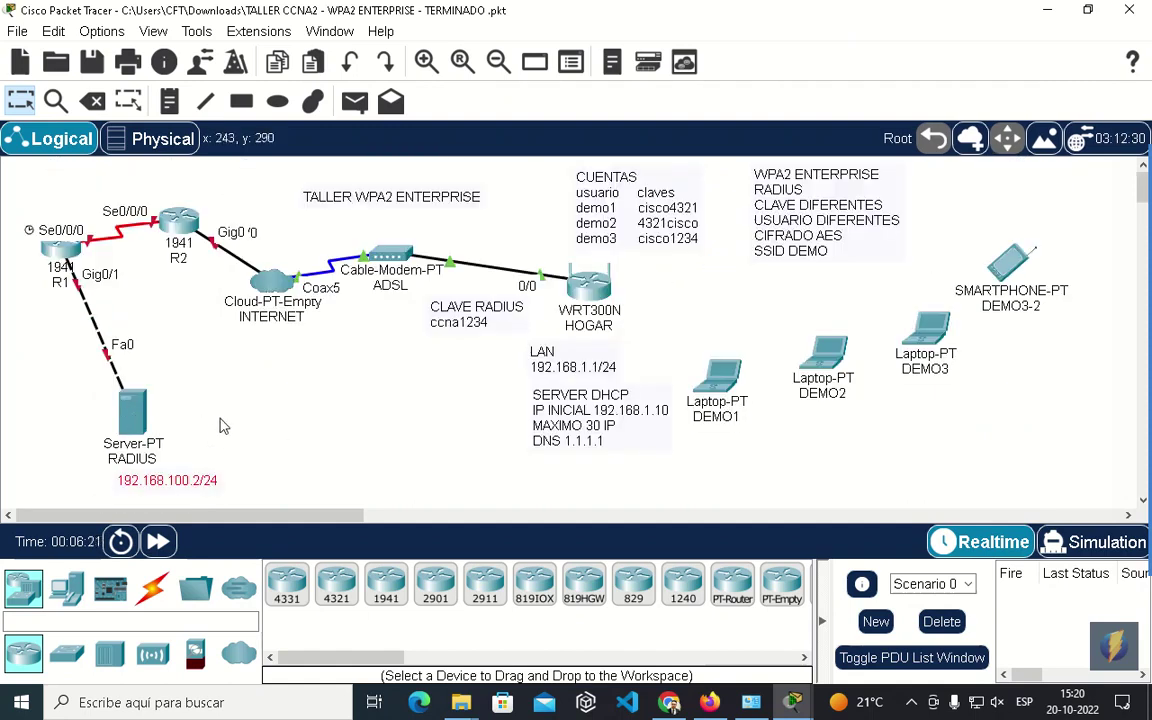
left_click(615, 293)
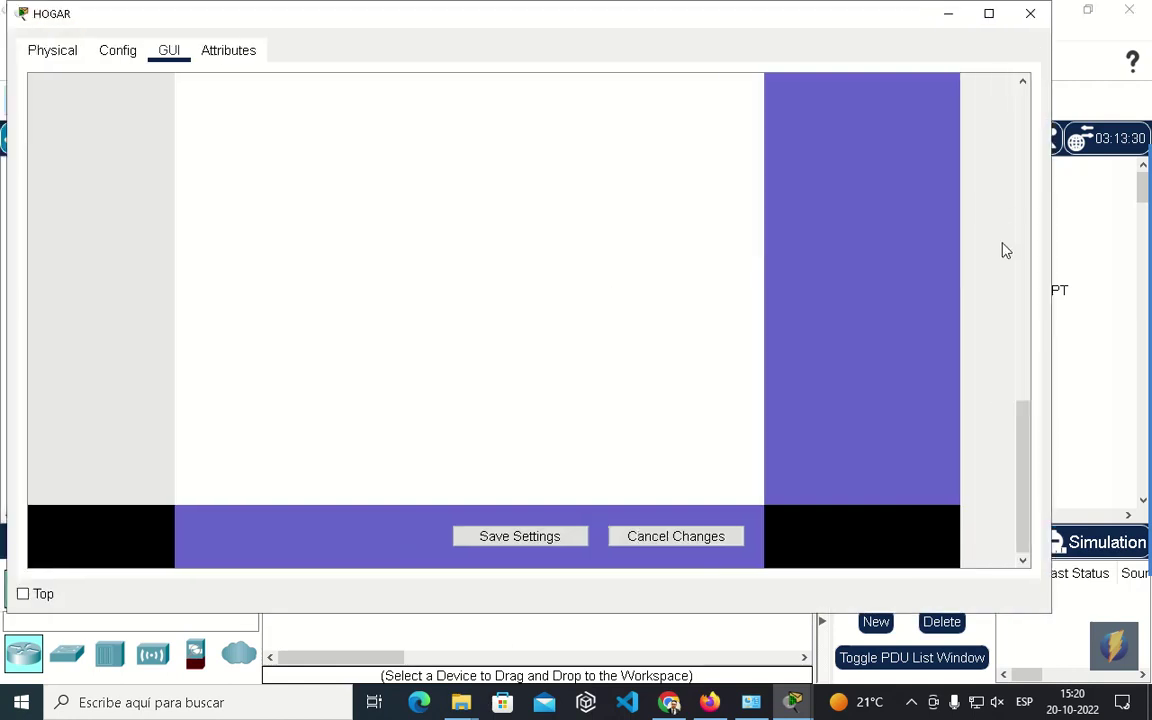
scroll(967, 185, "up", 10)
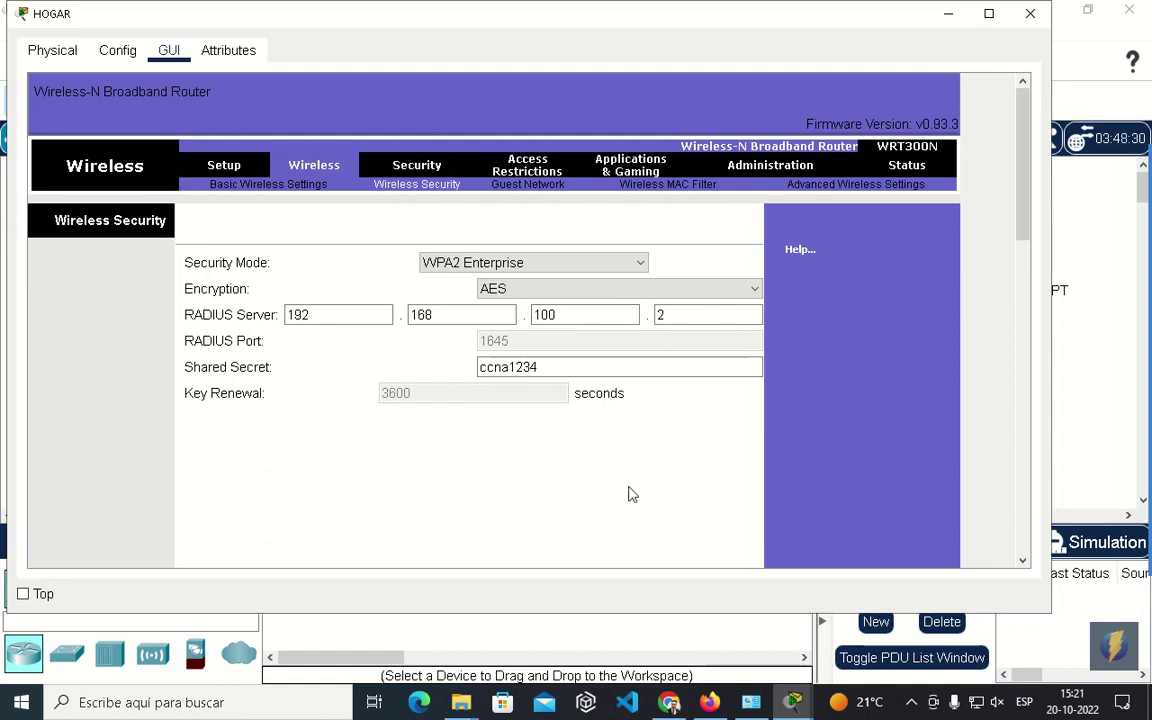
left_click_drag(1030, 168, 1022, 470)
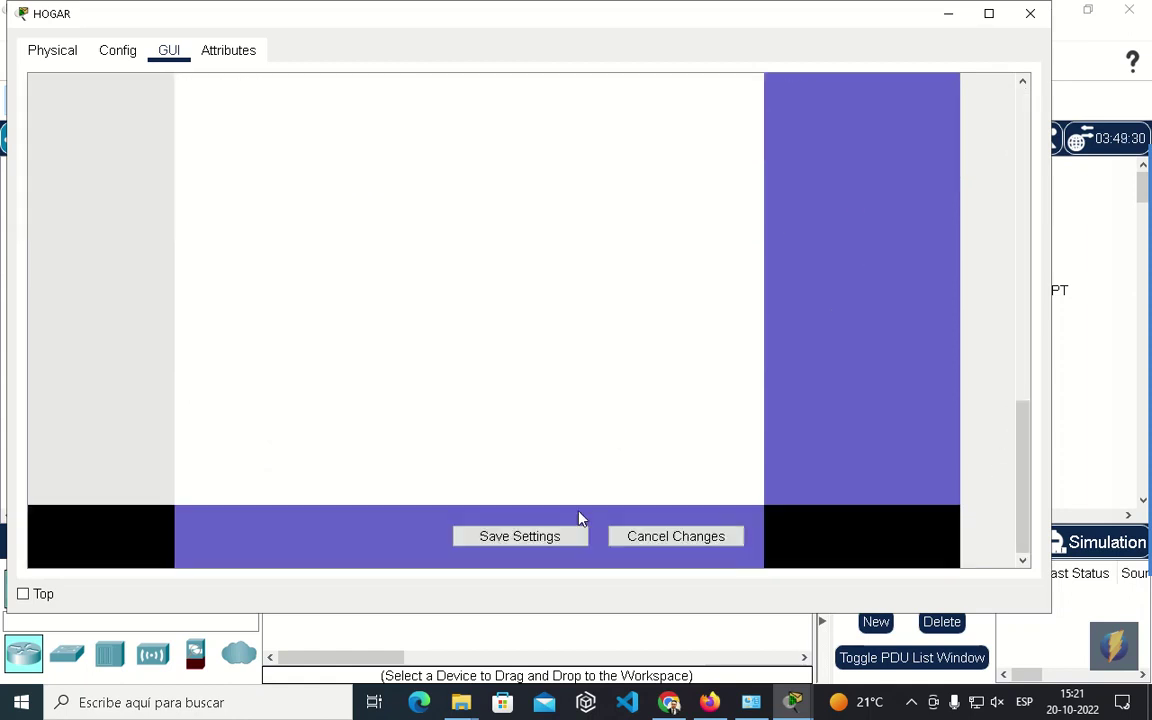
left_click_drag(1033, 416, 1035, 110)
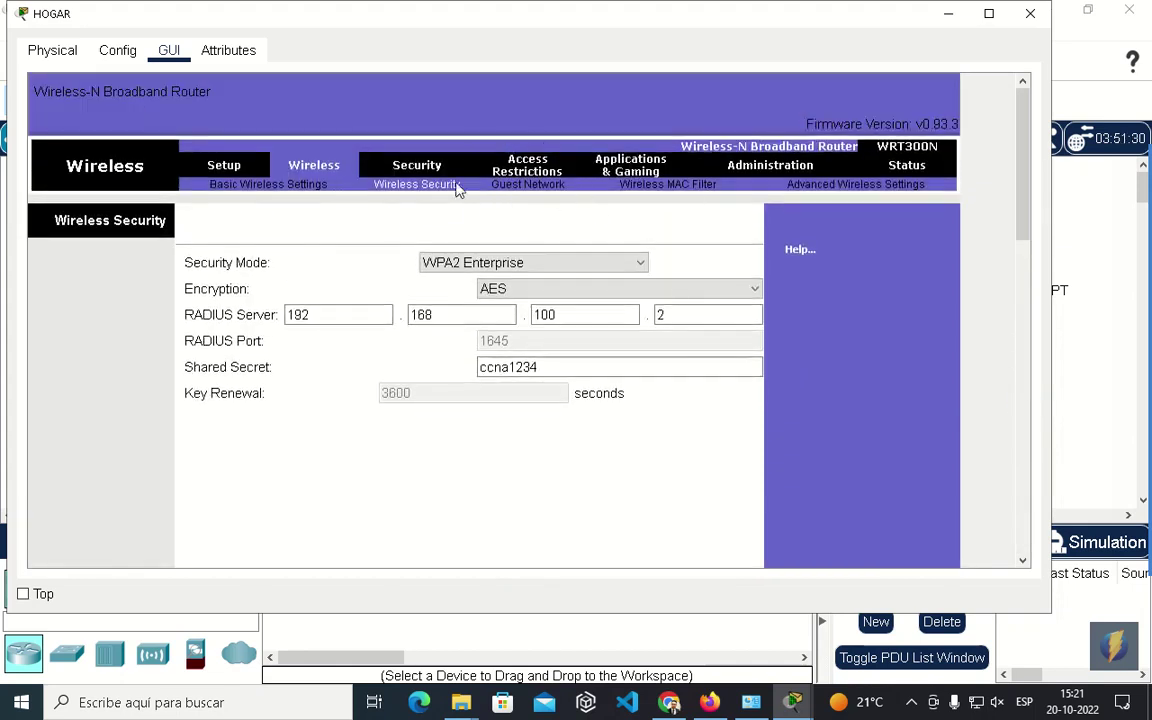
View HOGAR's Applications & Gaming and Access Restrictions pages, then move the window aside.
left_click(625, 170)
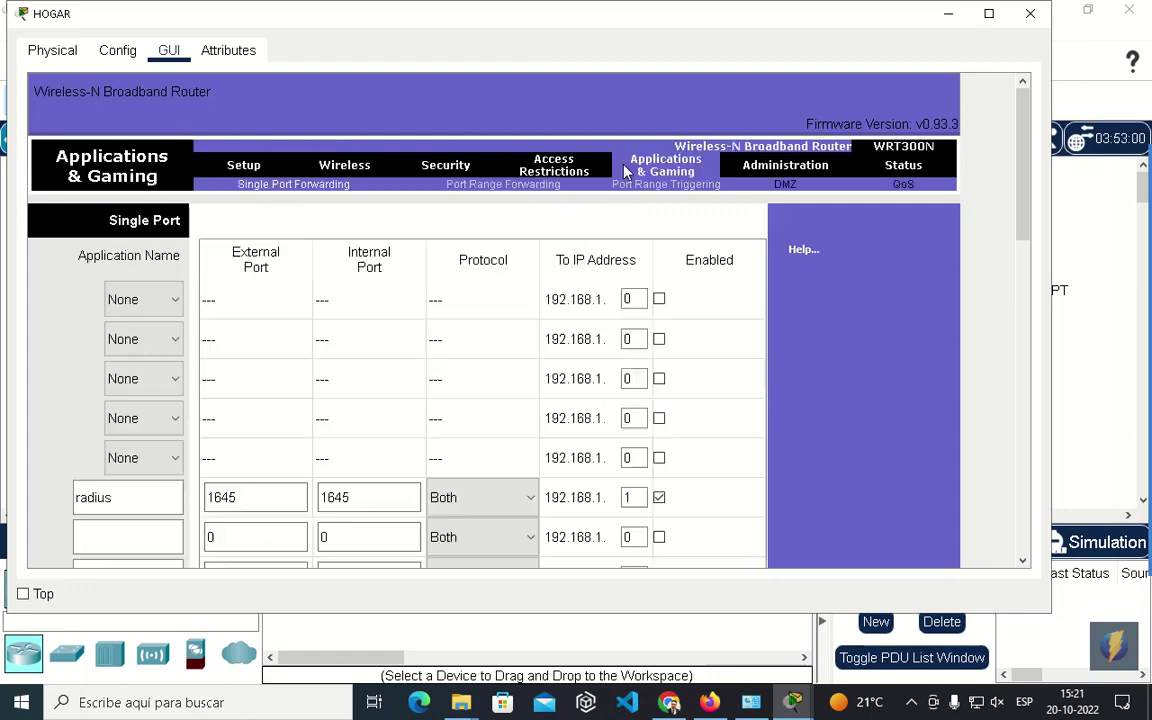
left_click(535, 170)
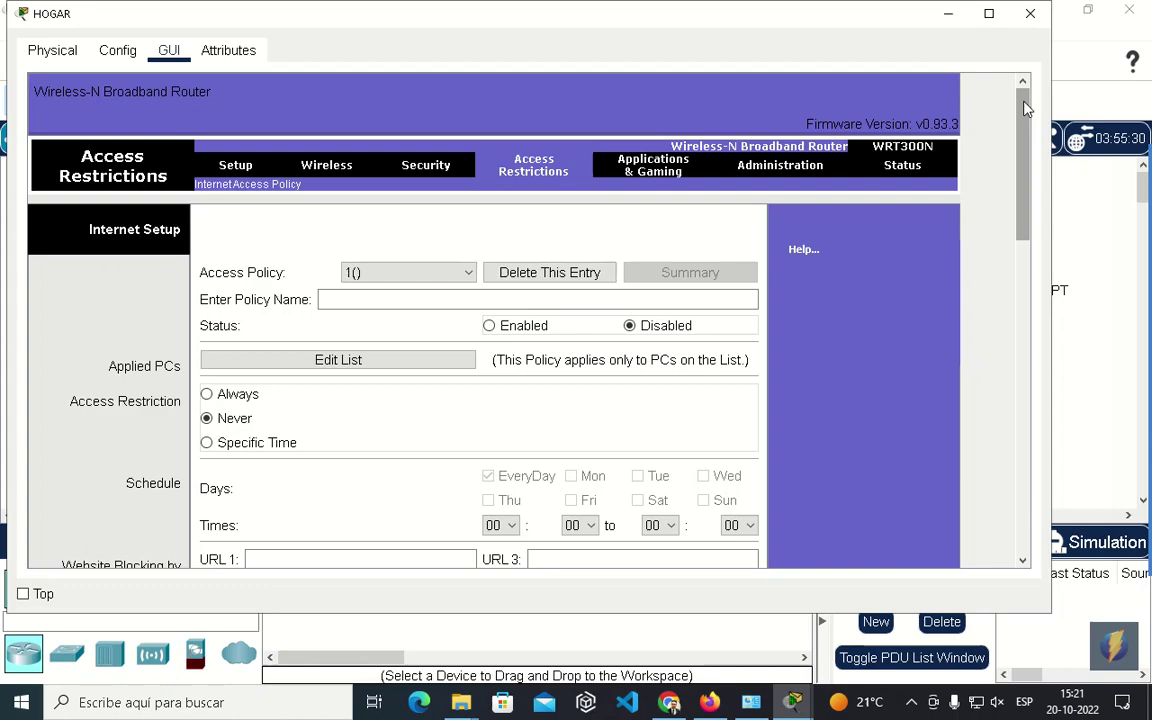
left_click_drag(931, 23, 962, 388)
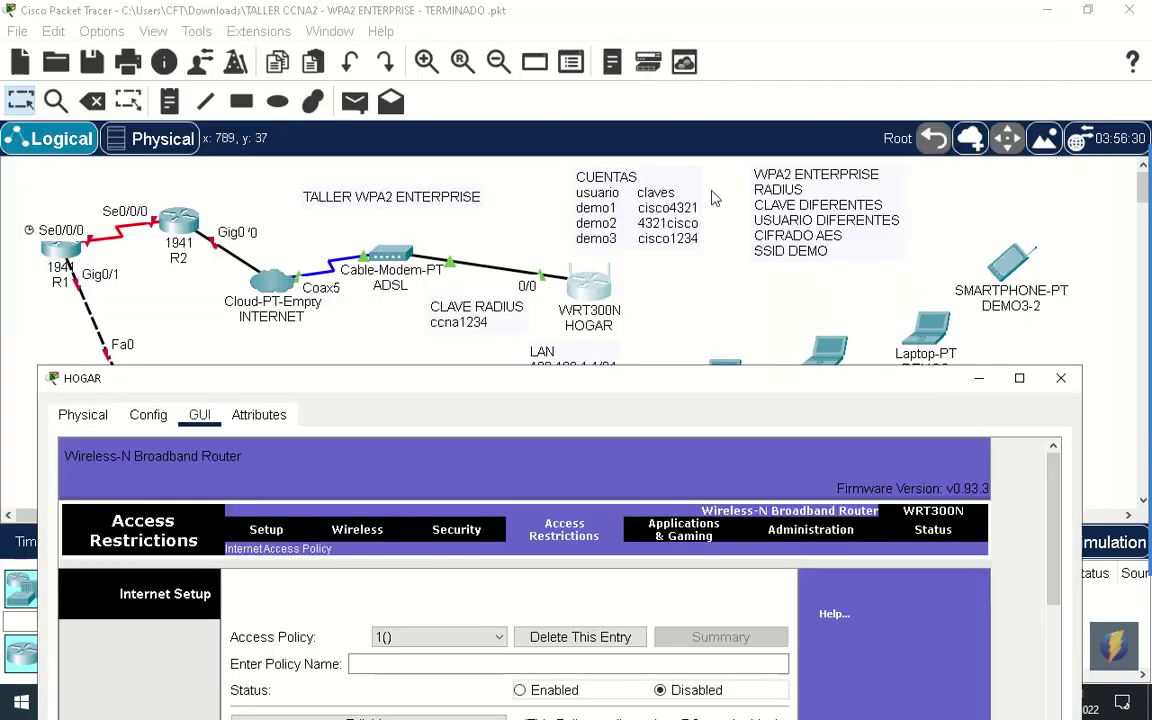
left_click(622, 212)
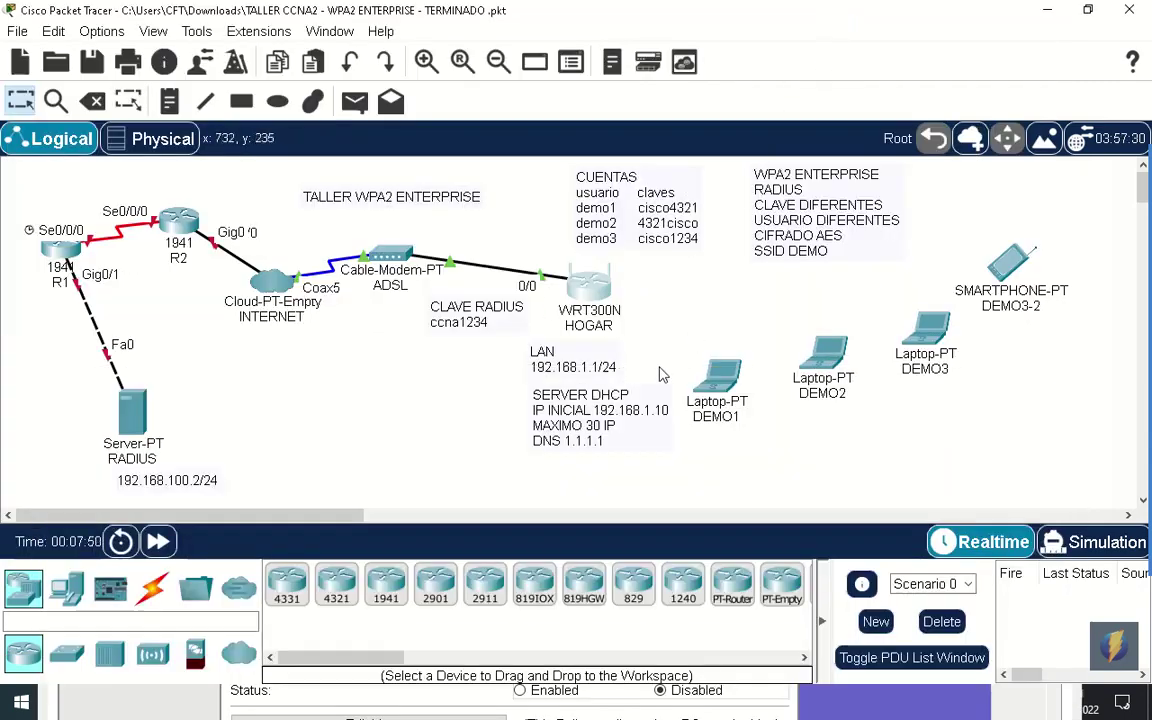
Reopen HOGAR and show the single port forwarding radius rule for port 1645 to 192.168.1.1.
mouse_move(1135, 272)
mouse_move(150, 420)
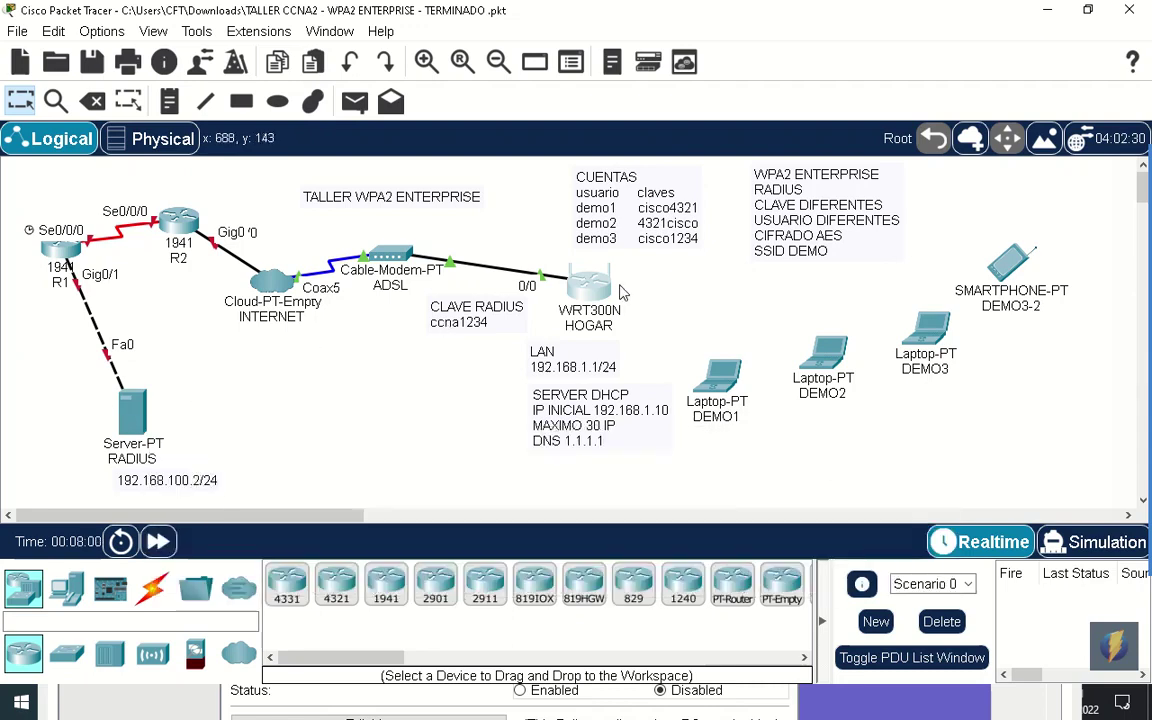
left_click(591, 288)
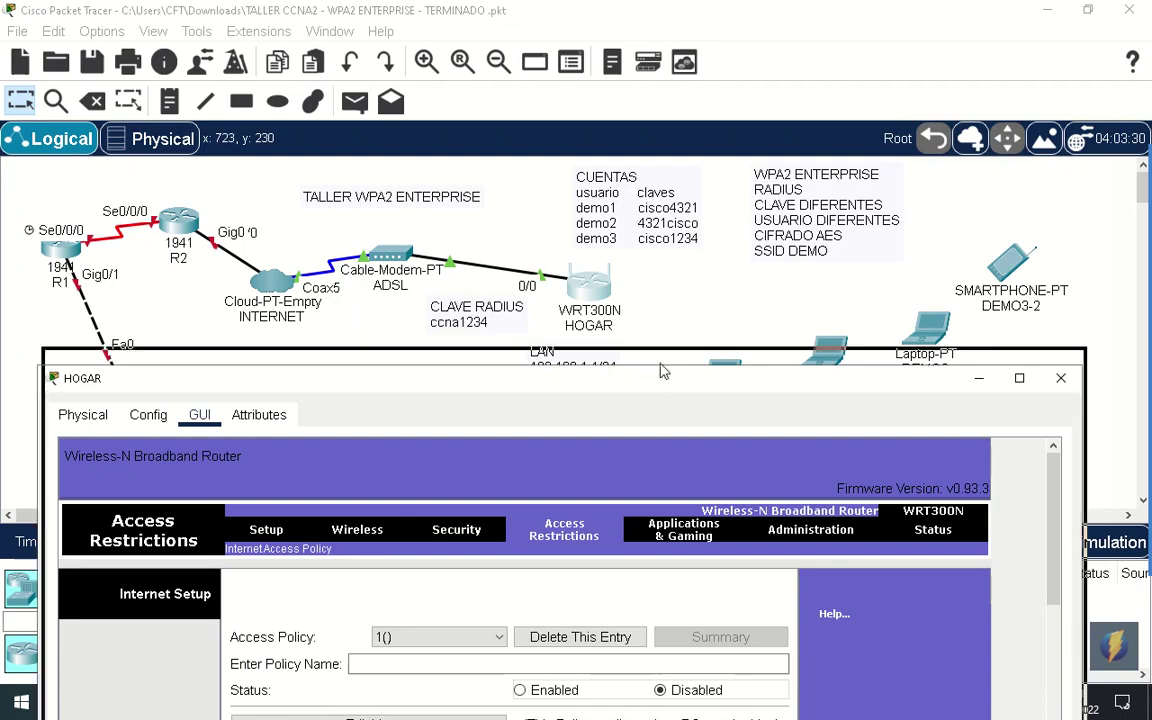
left_click_drag(660, 378, 671, 36)
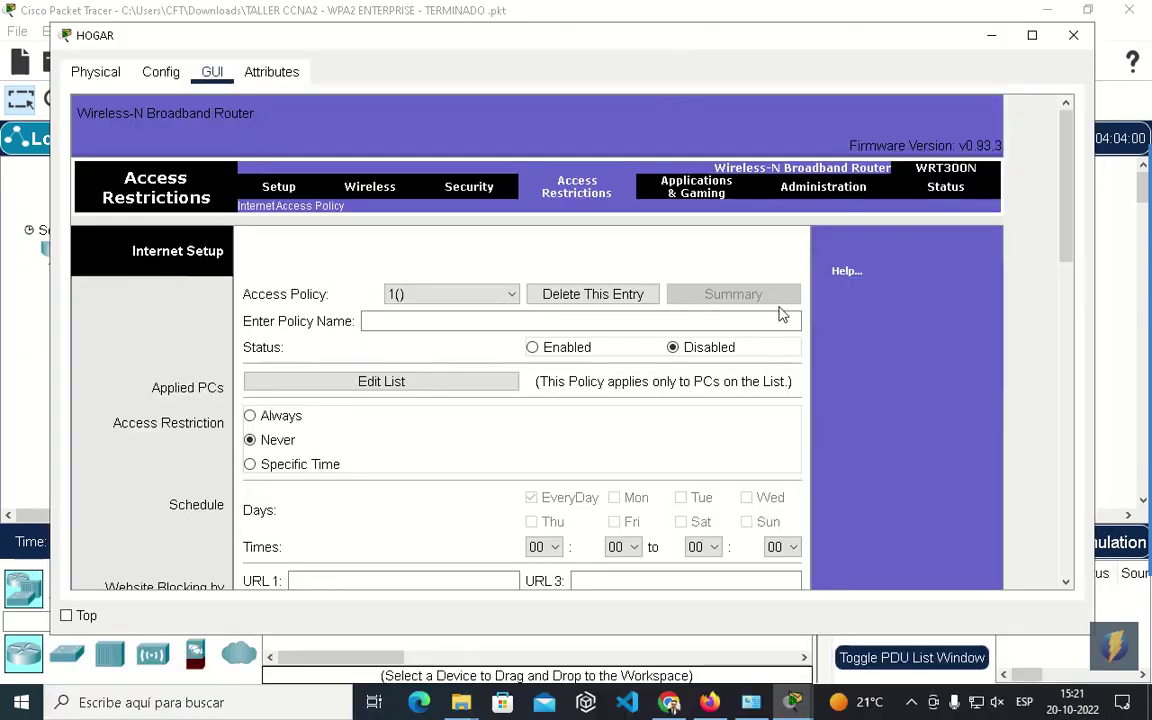
left_click(700, 188)
left_click_drag(1067, 123, 1060, 180)
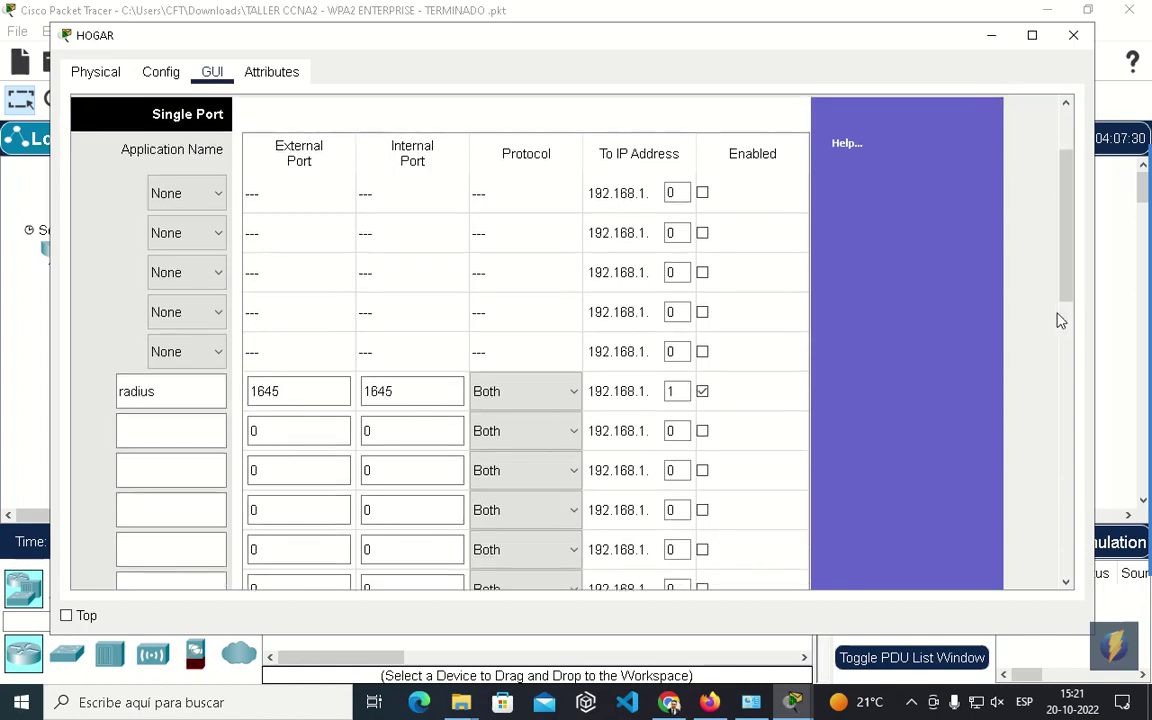
Add an enabled radius port-forwarding rule: 1645 to 1645, Both protocols, to 192.168.1.1.
scroll(1070, 267, "up", 3)
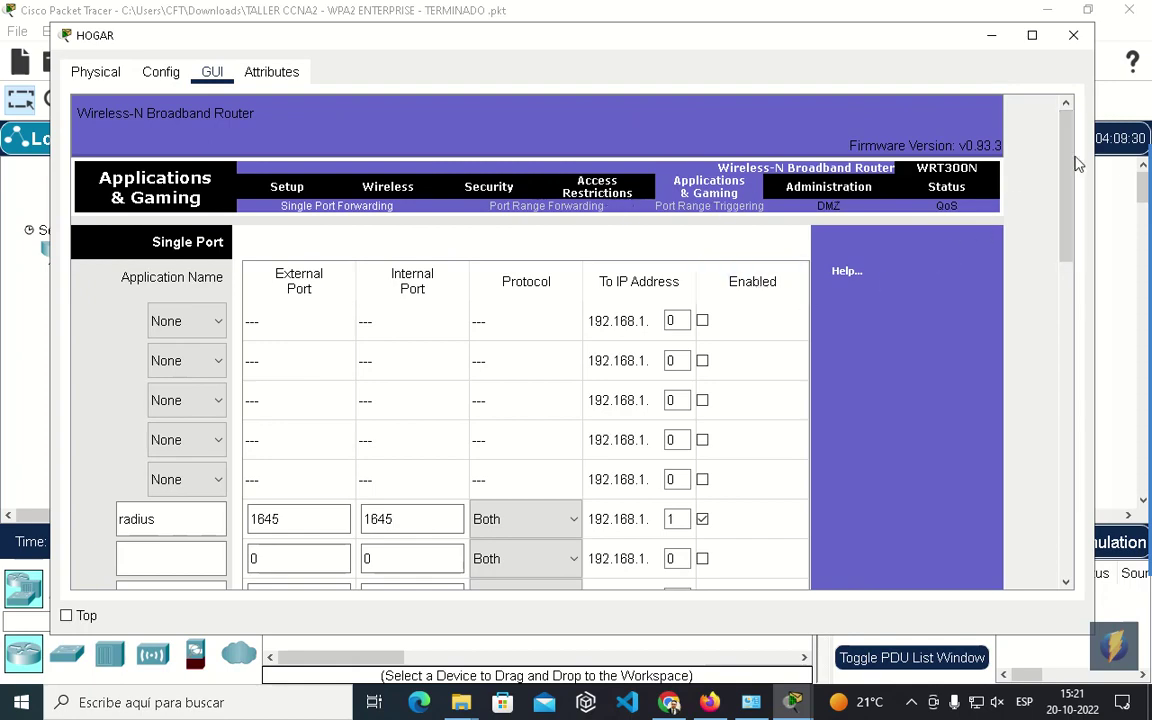
scroll(1066, 182, "down", 2)
mouse_move(1066, 182)
left_mouse_down()
mouse_move(1062, 226)
mouse_move(1052, 168)
left_mouse_up()
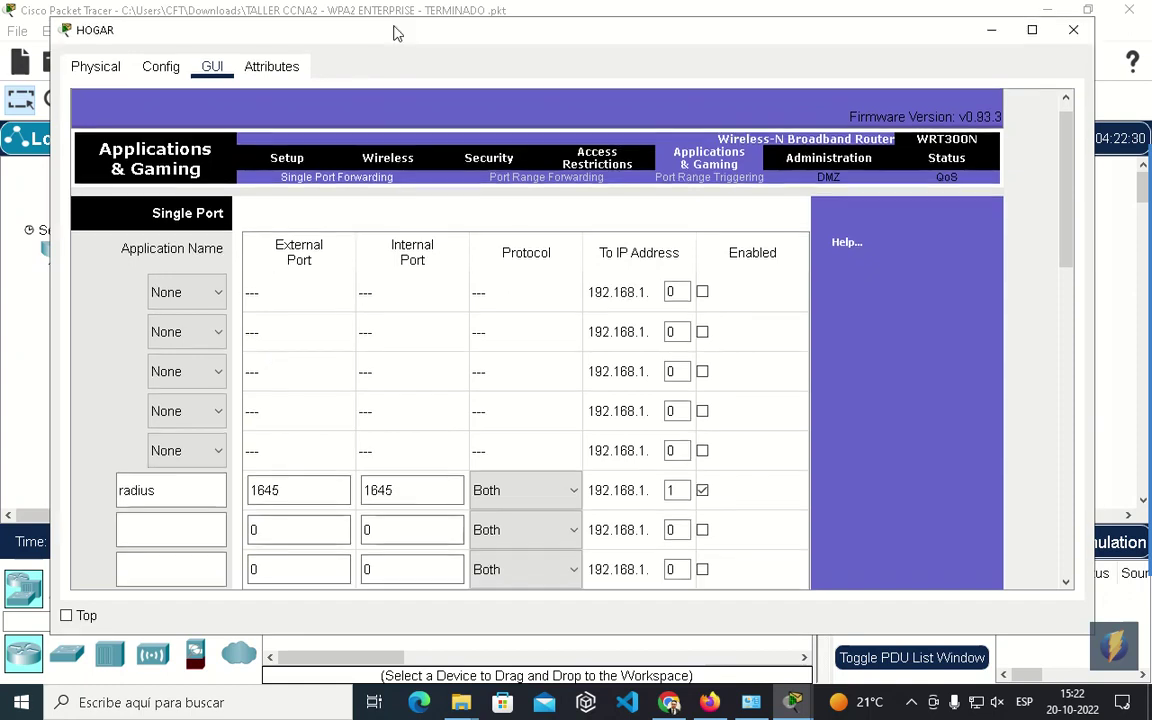
left_click_drag(355, 29, 406, 19)
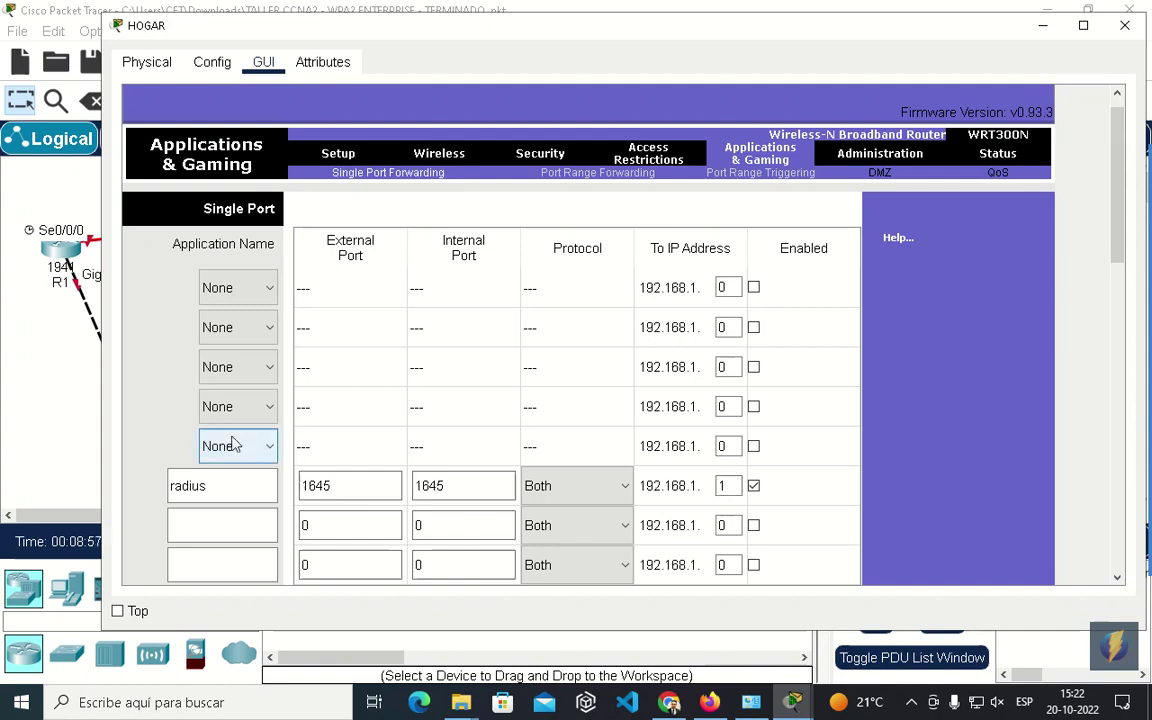
mouse_move(1120, 230)
left_click(1114, 462)
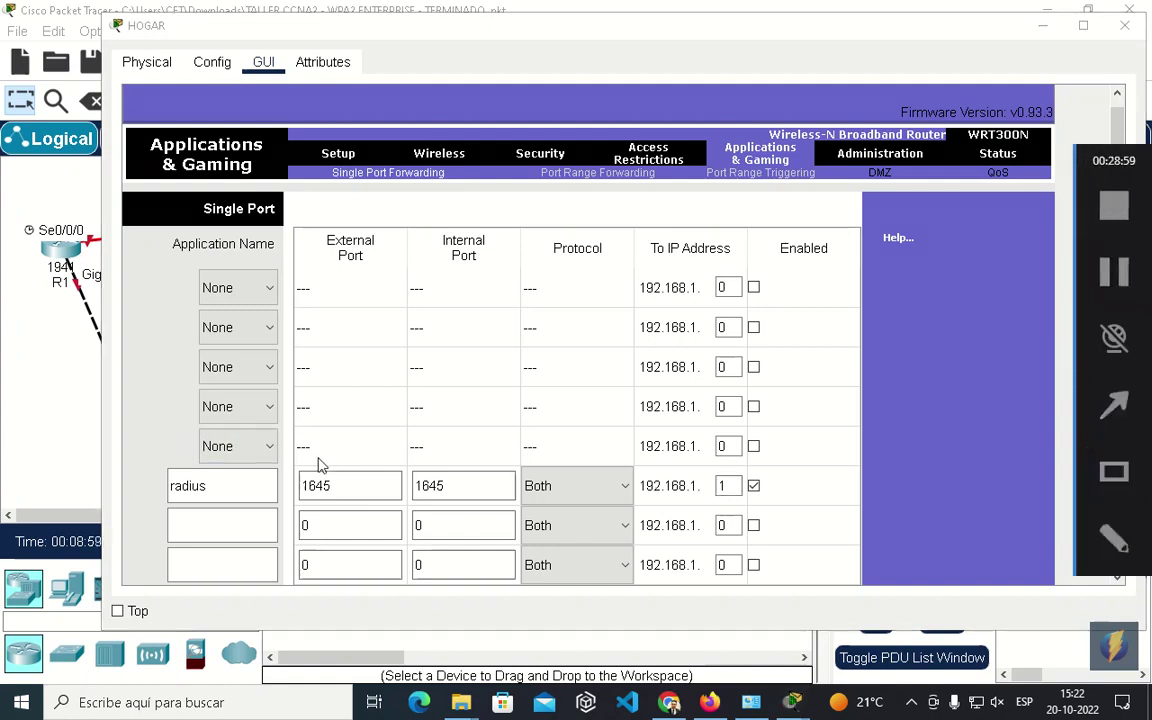
left_click_drag(122, 458, 798, 508)
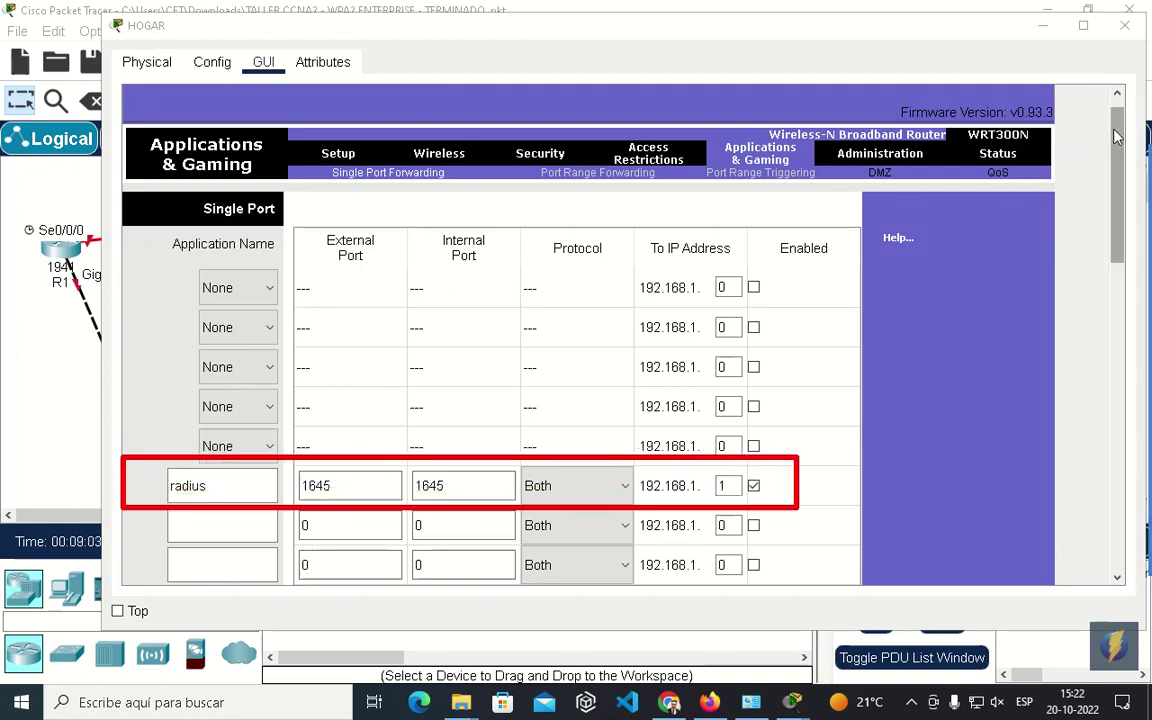
scroll(1097, 128, "down", 10)
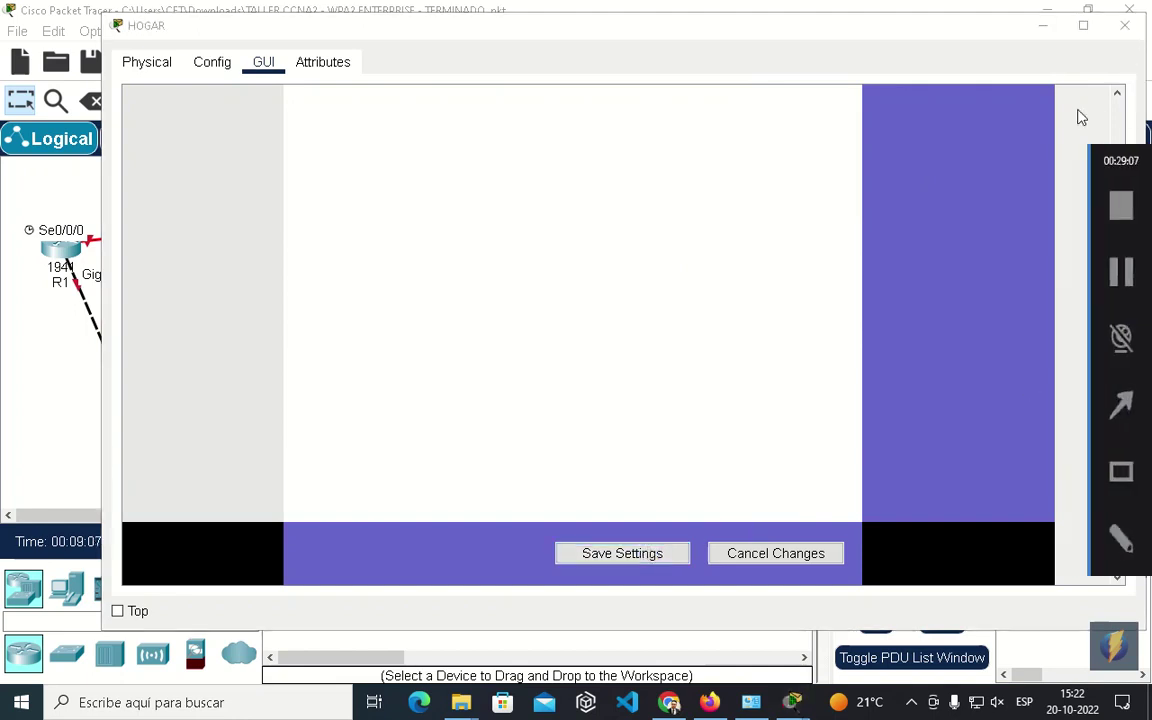
scroll(615, 208, "up", 5)
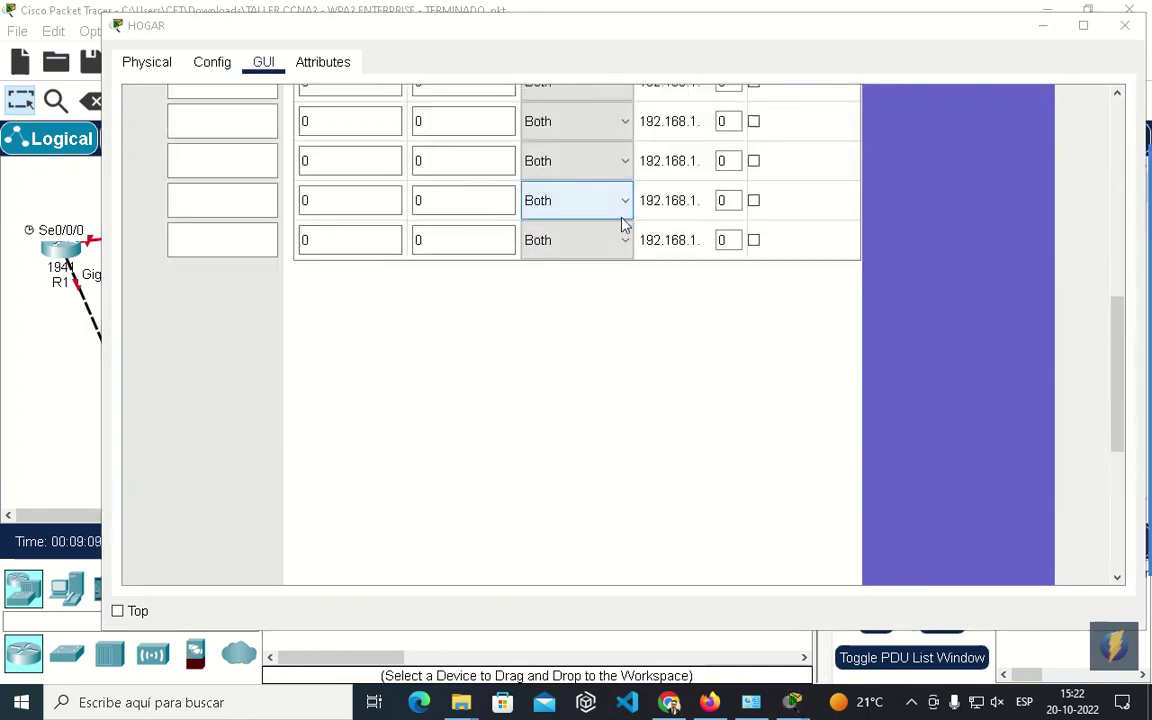
left_click(655, 418)
scroll(700, 400, "up", 10)
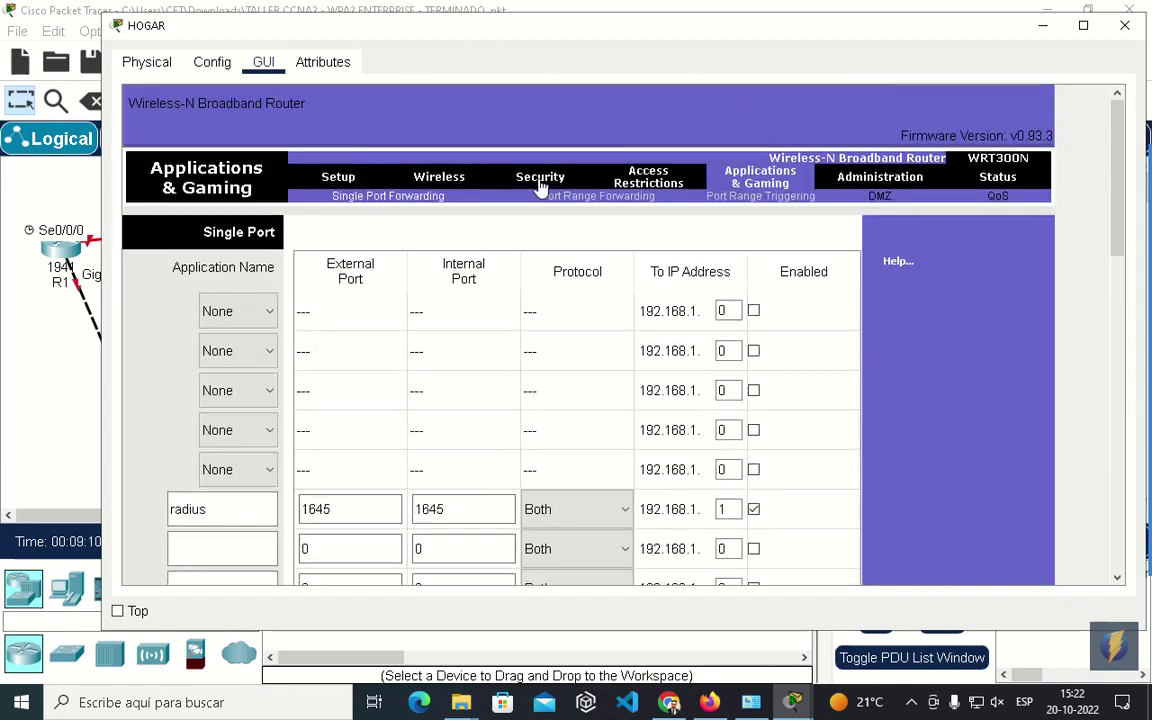
Enable HOGAR's DMZ for any source IP with destination host 192.168.1.1.
left_click(880, 197)
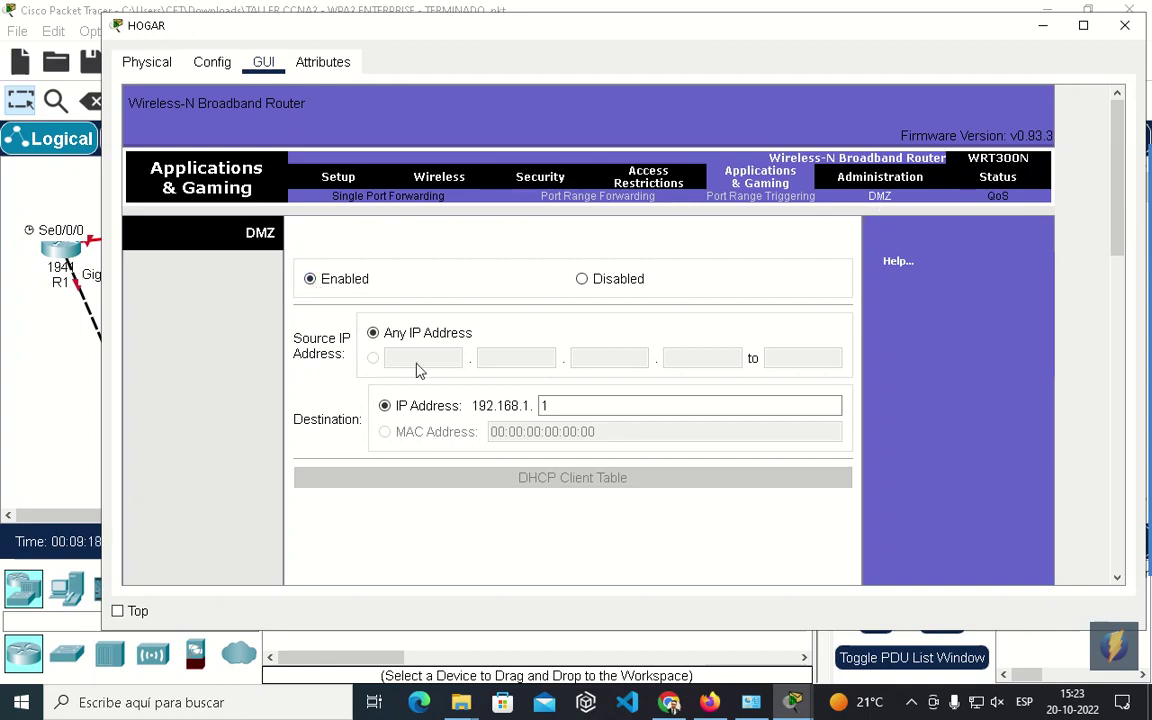
left_click(549, 405)
double_click(543, 405)
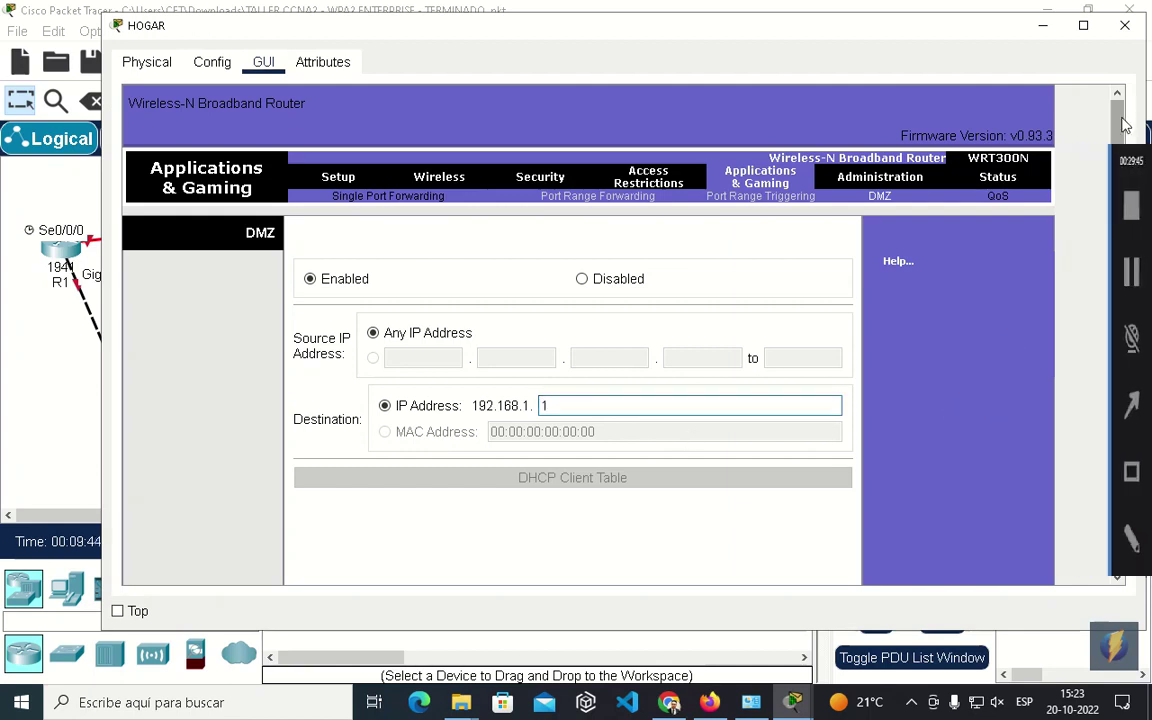
left_click_drag(1115, 124, 1115, 450)
Save the DMZ settings and close the HOGAR router window.
left_click(666, 550)
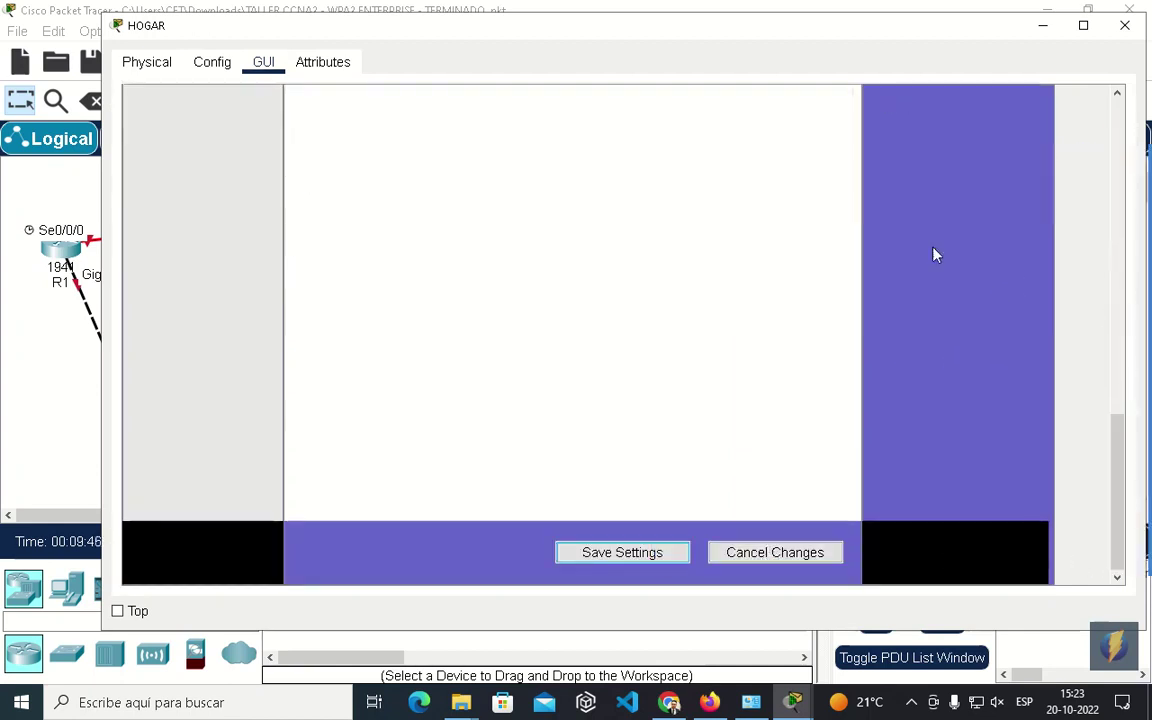
left_click(1127, 26)
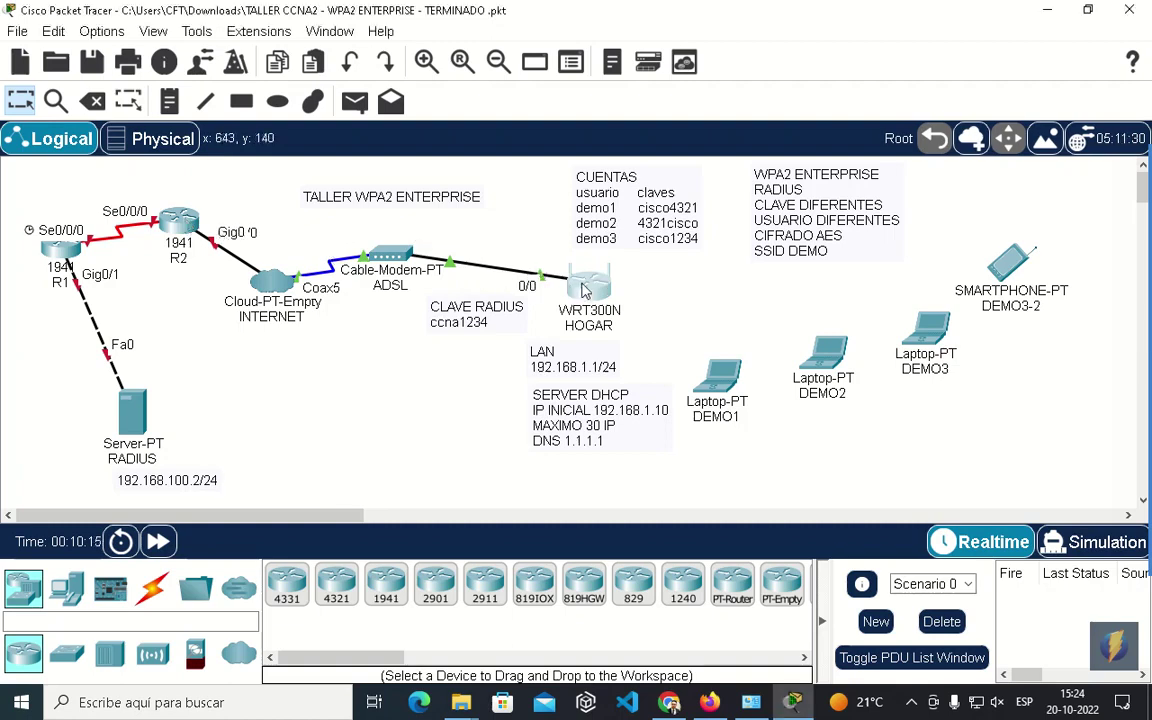
left_click(587, 290)
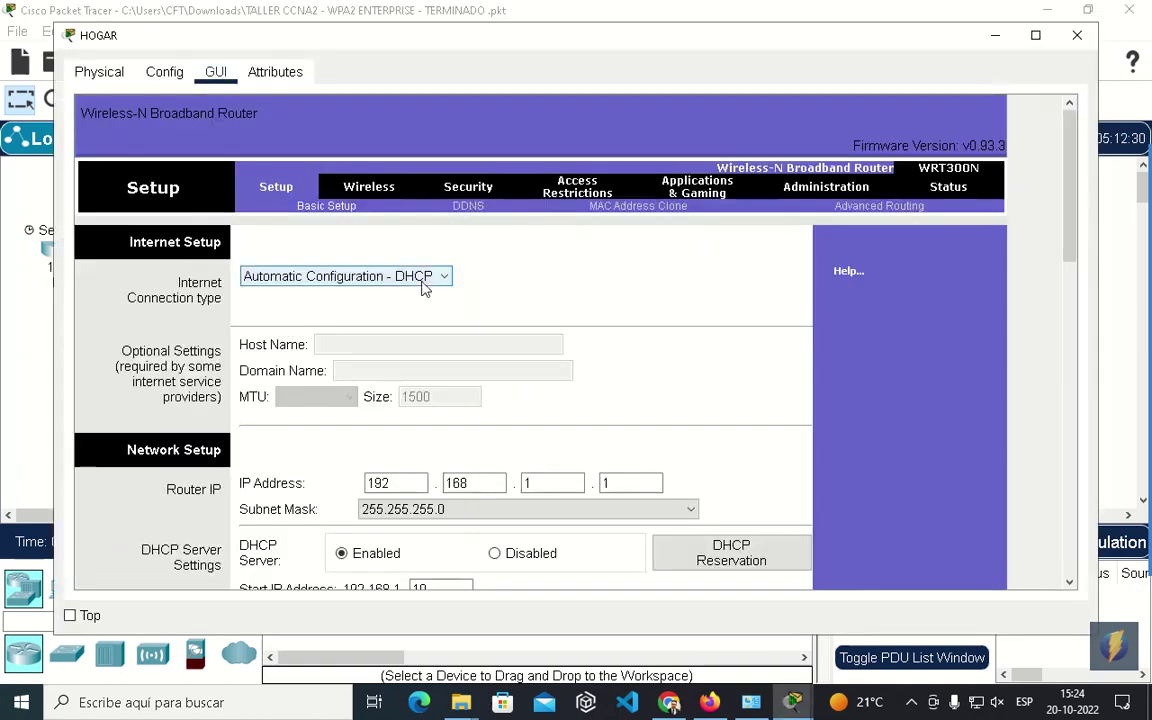
left_click(1070, 40)
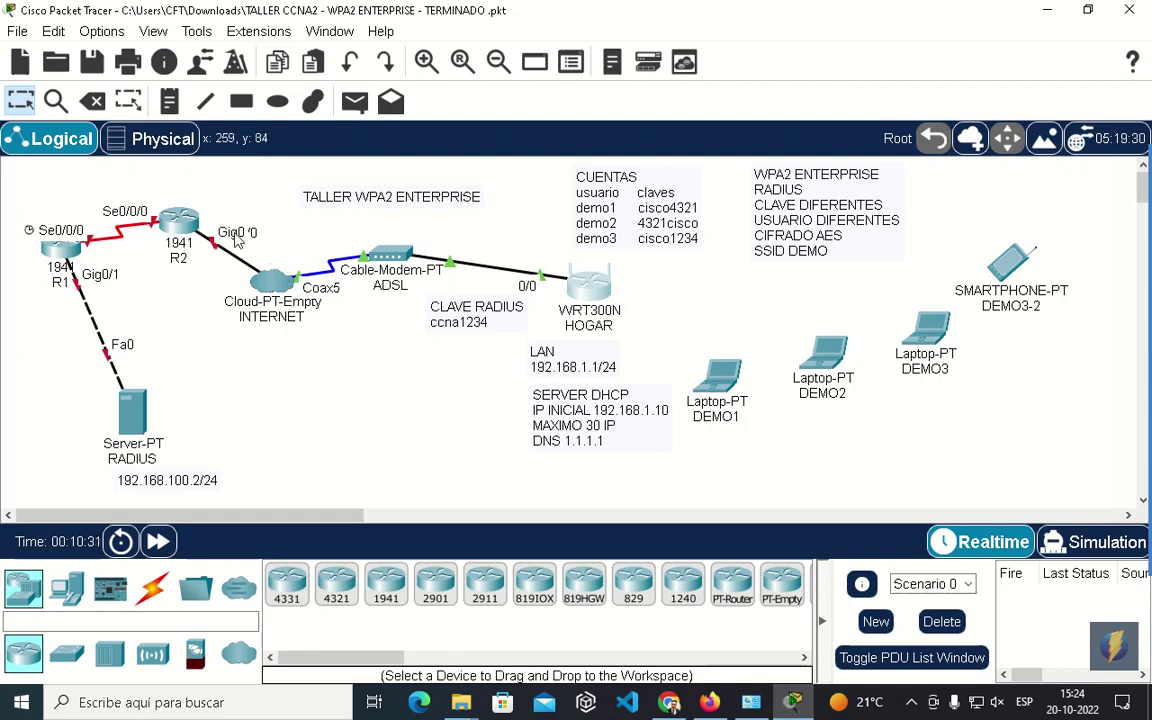
On R2's command line, decline initial setup with NO and enter privileged mode with enable.
left_click(166, 196)
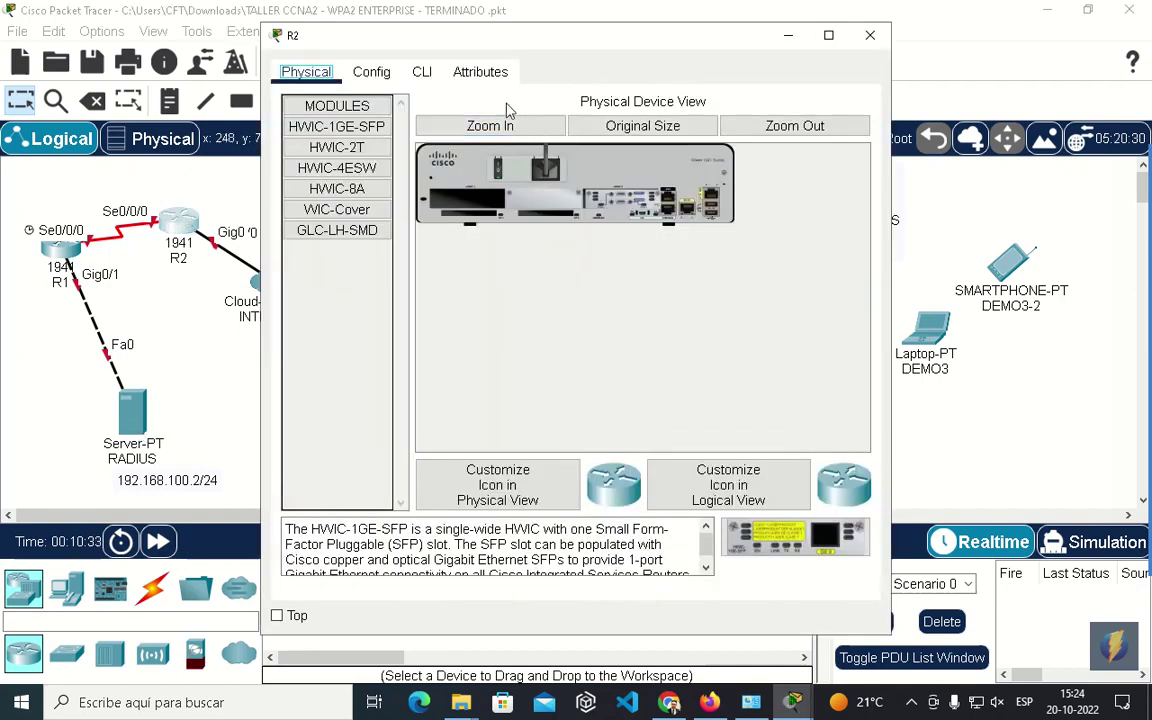
left_click(421, 72)
type("NO")
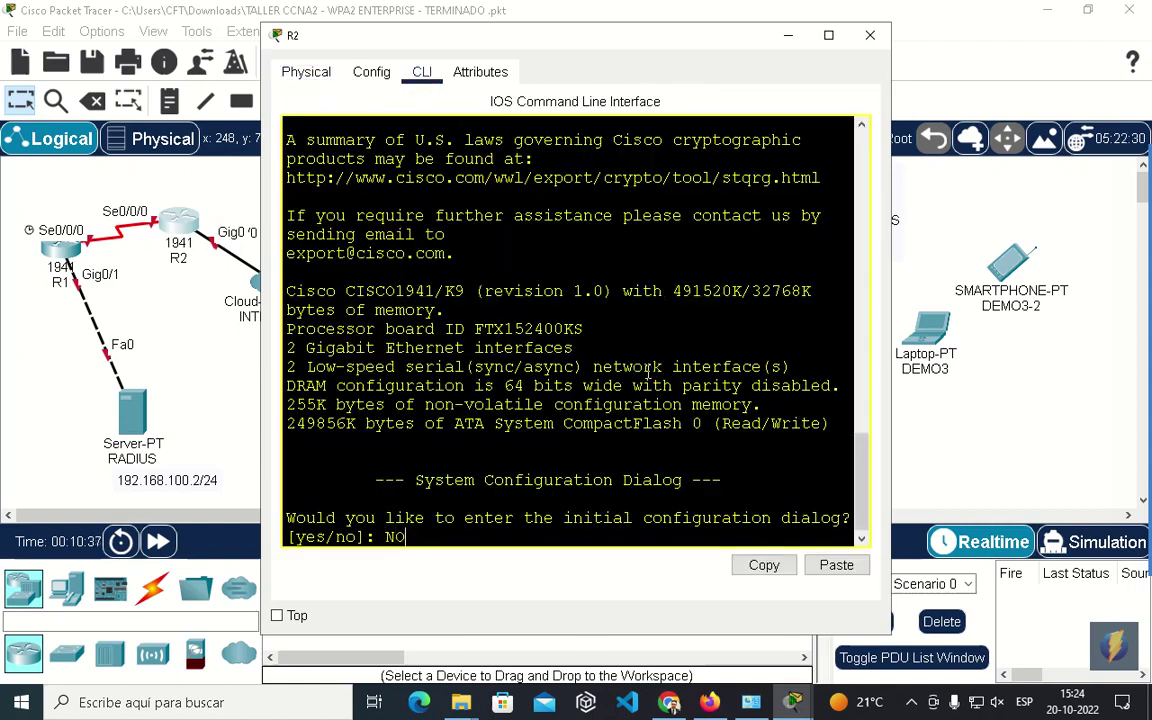
key("Return")
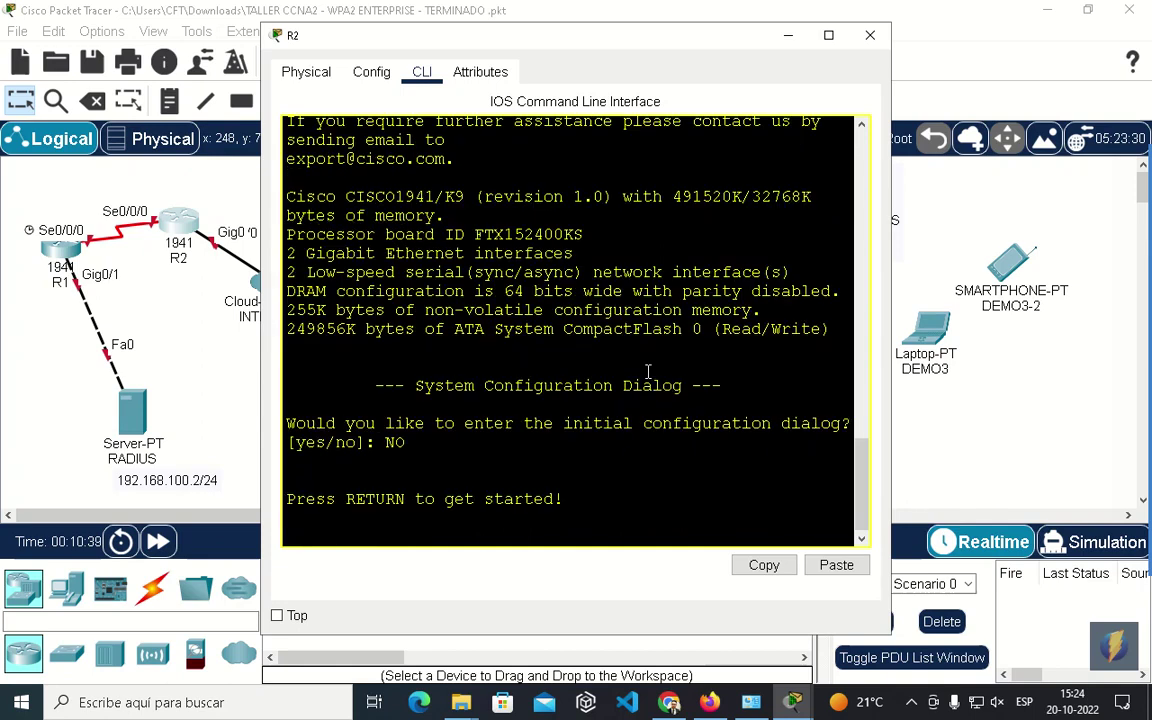
key("Return")
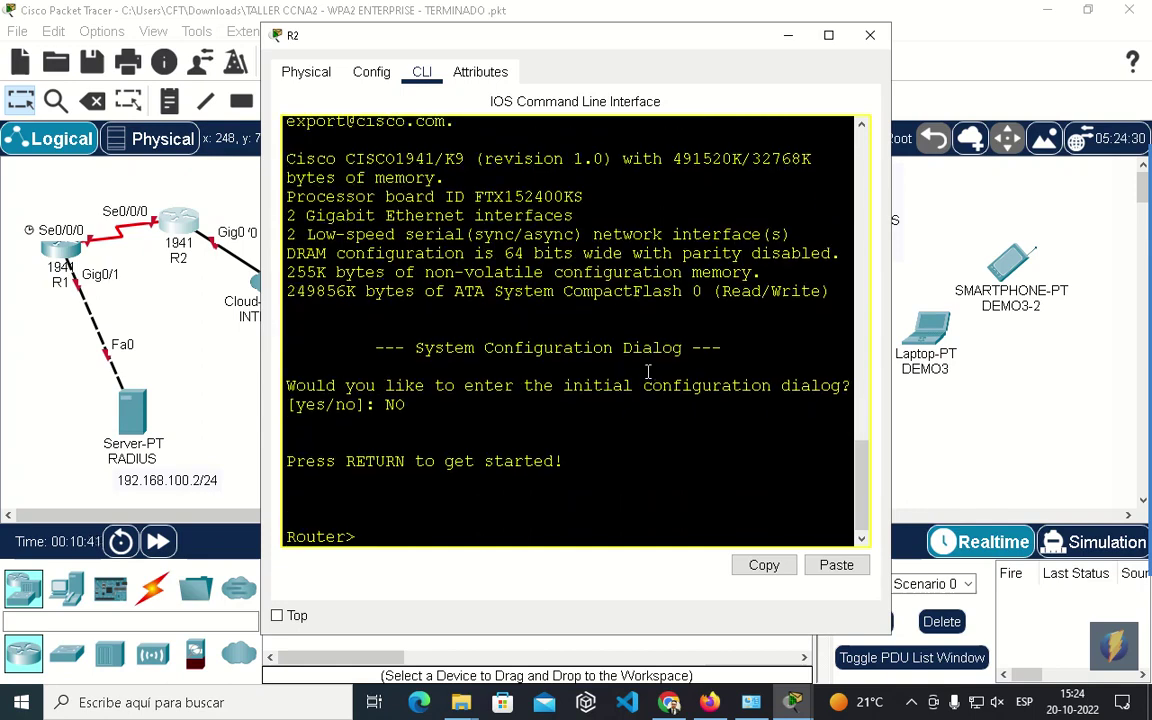
key("Return")
type("ENA")
key("Tab")
key("Return")
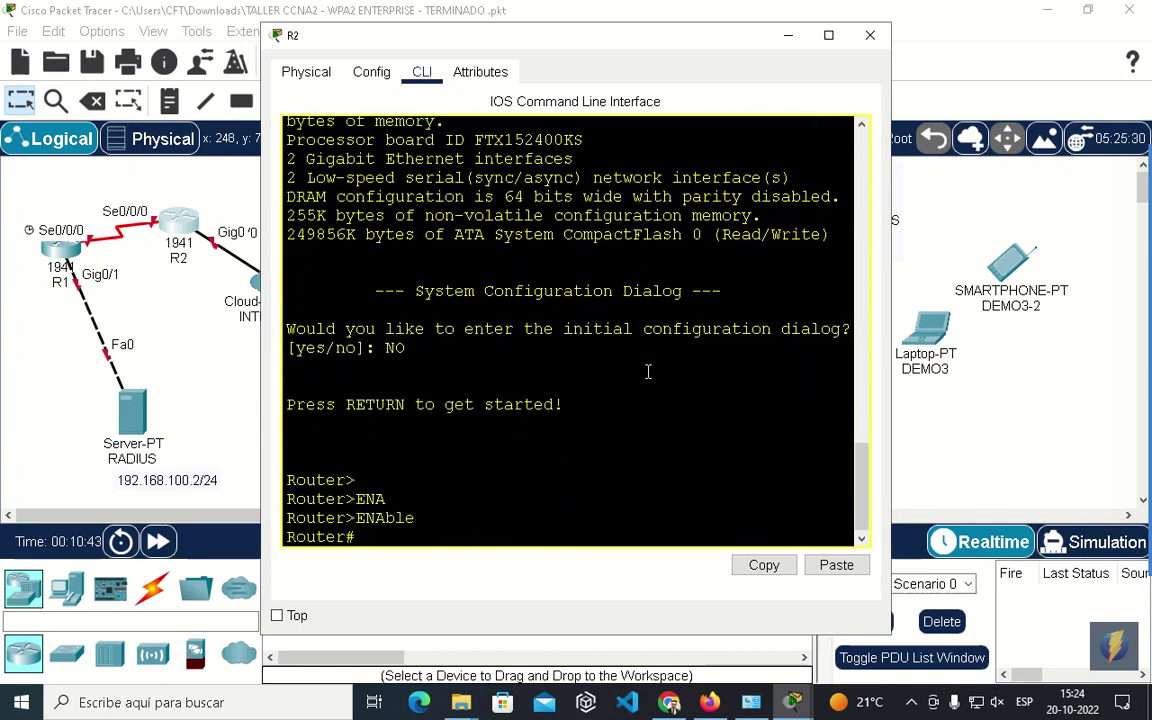
Enter configure terminal and set the router's hostname to R2.
type("con")
key("Tab")
type("f")
key("Tab")
type("rt")
key("Tab")
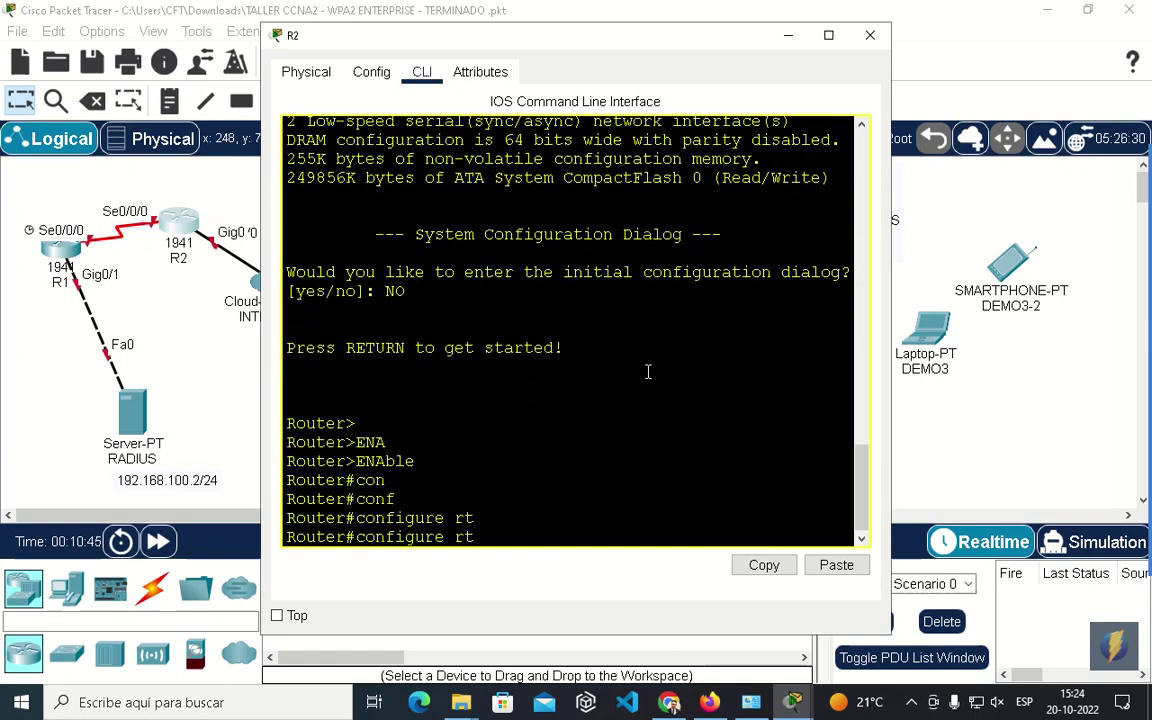
key("BackSpace")
key("BackSpace")
key("Tab")
type("t")
key("Tab")
key("Return")
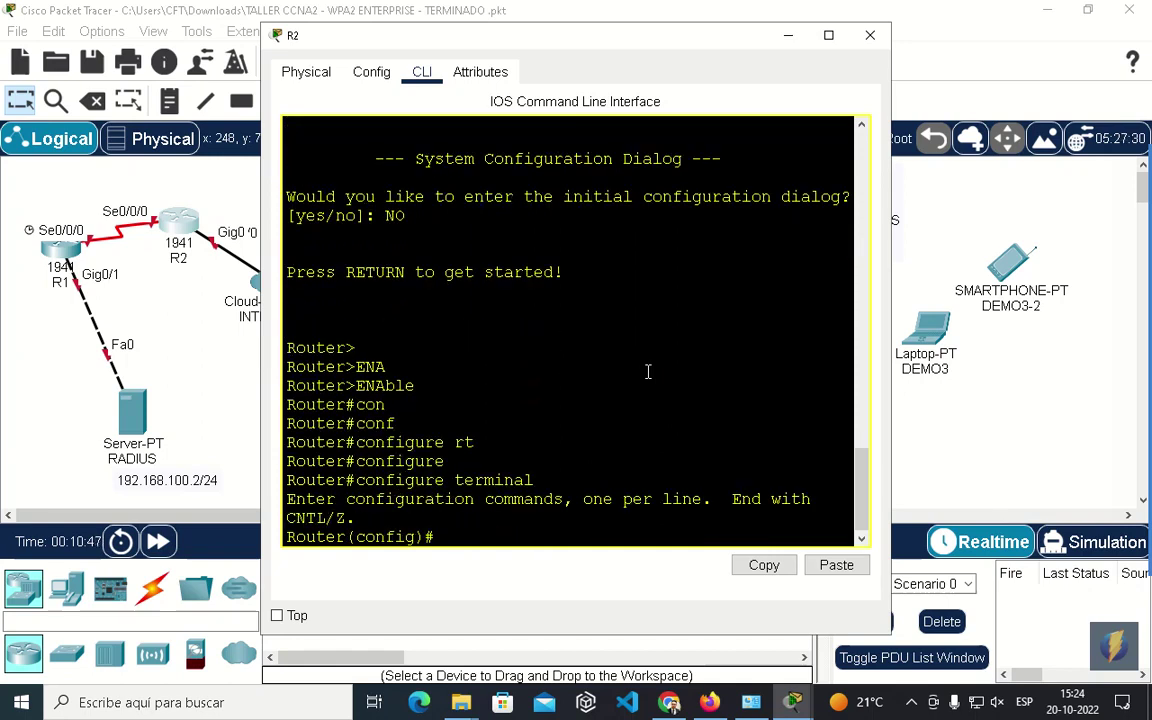
type("h")
key("Tab")
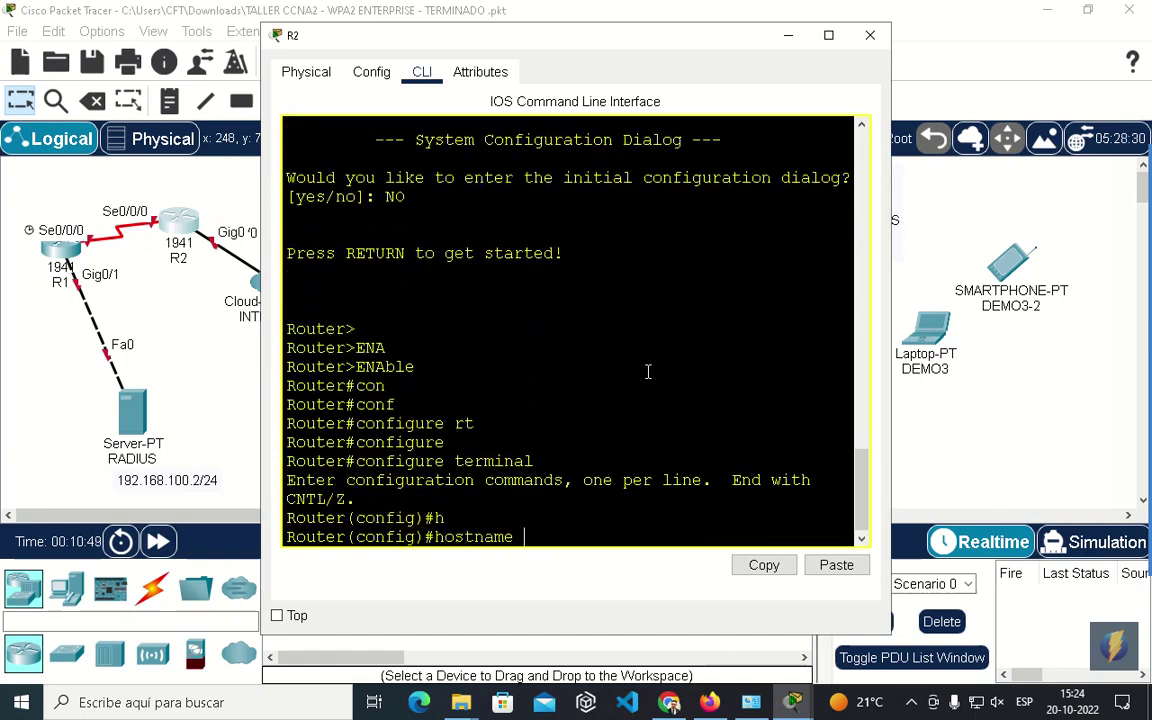
type("r2")
key("BackSpace")
key("BackSpace")
type("R2")
key("Return")
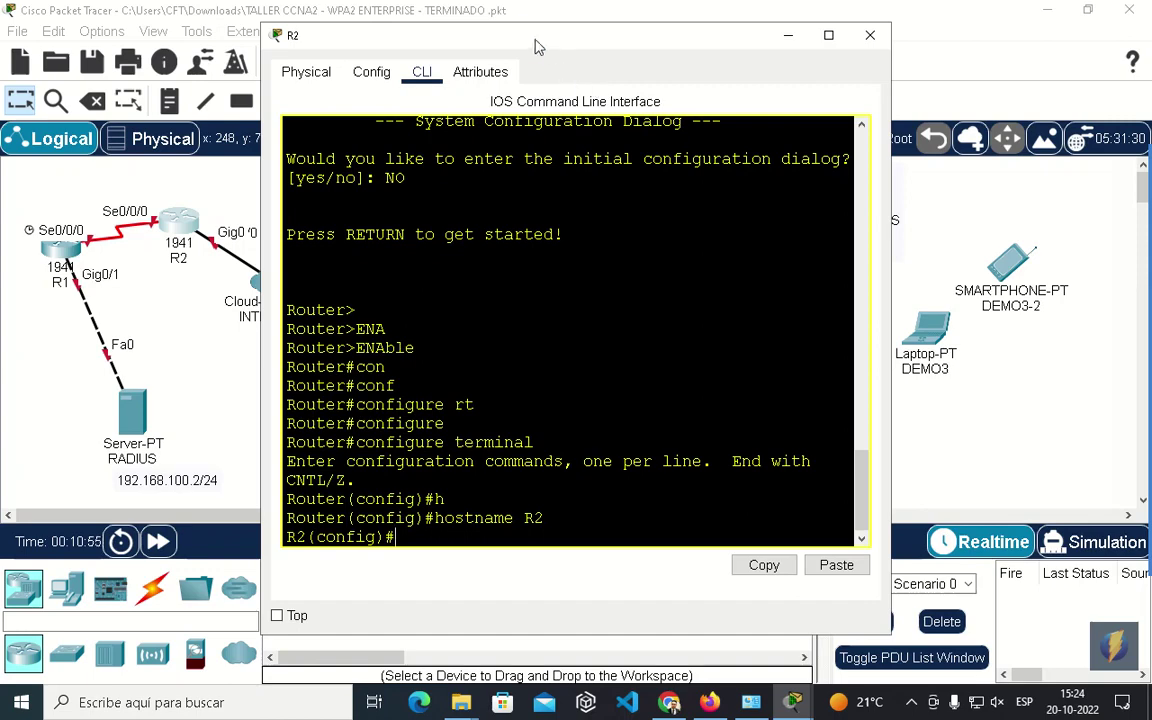
Enter interface configuration mode for GigabitEthernet 0/0.
left_click_drag(590, 36, 658, 38)
type("i")
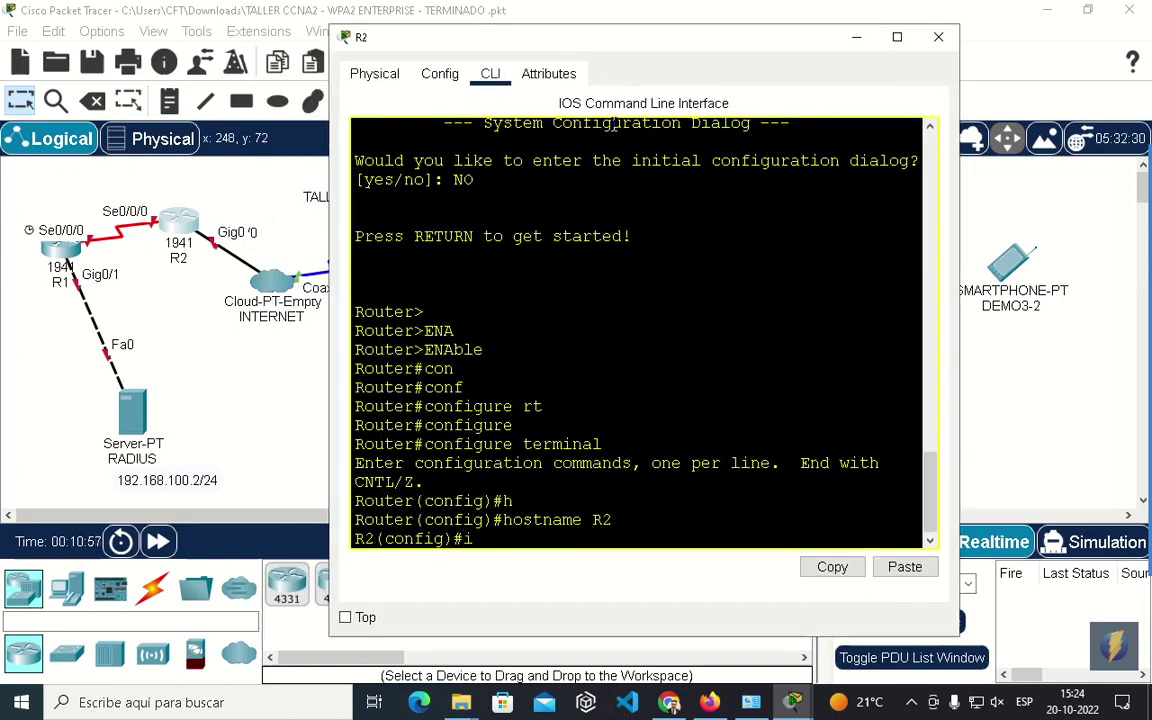
type("n")
key("Tab")
type("g")
key("Tab")
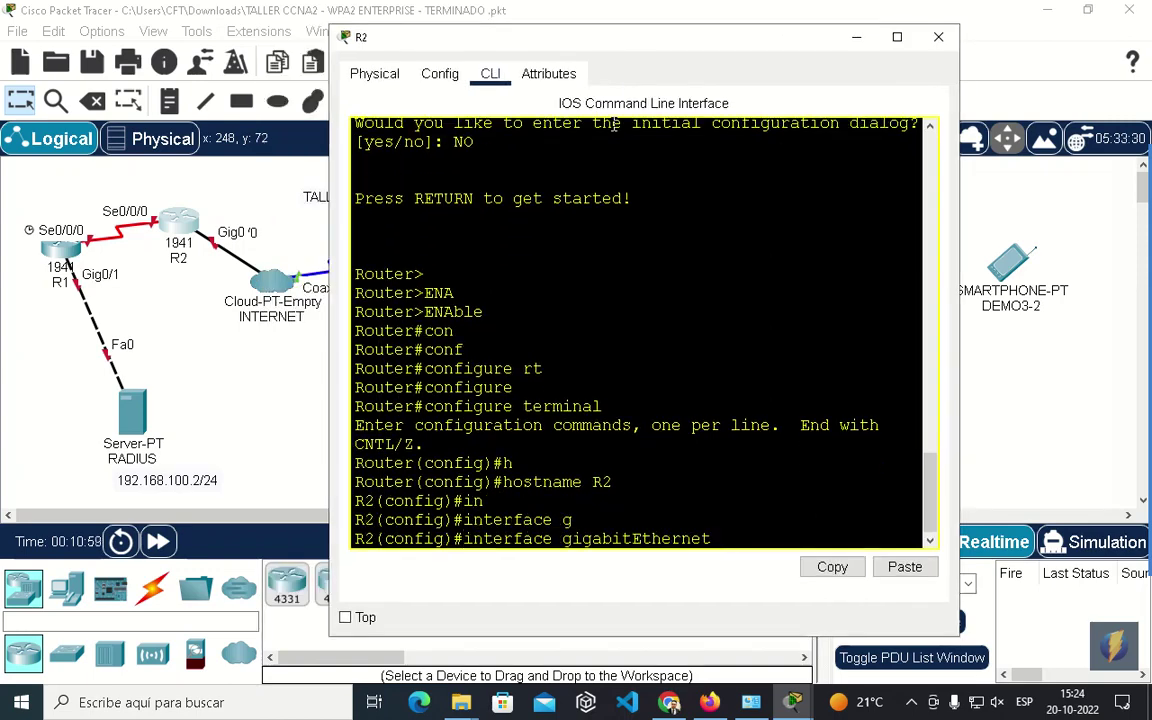
type("0/0")
key("Return")
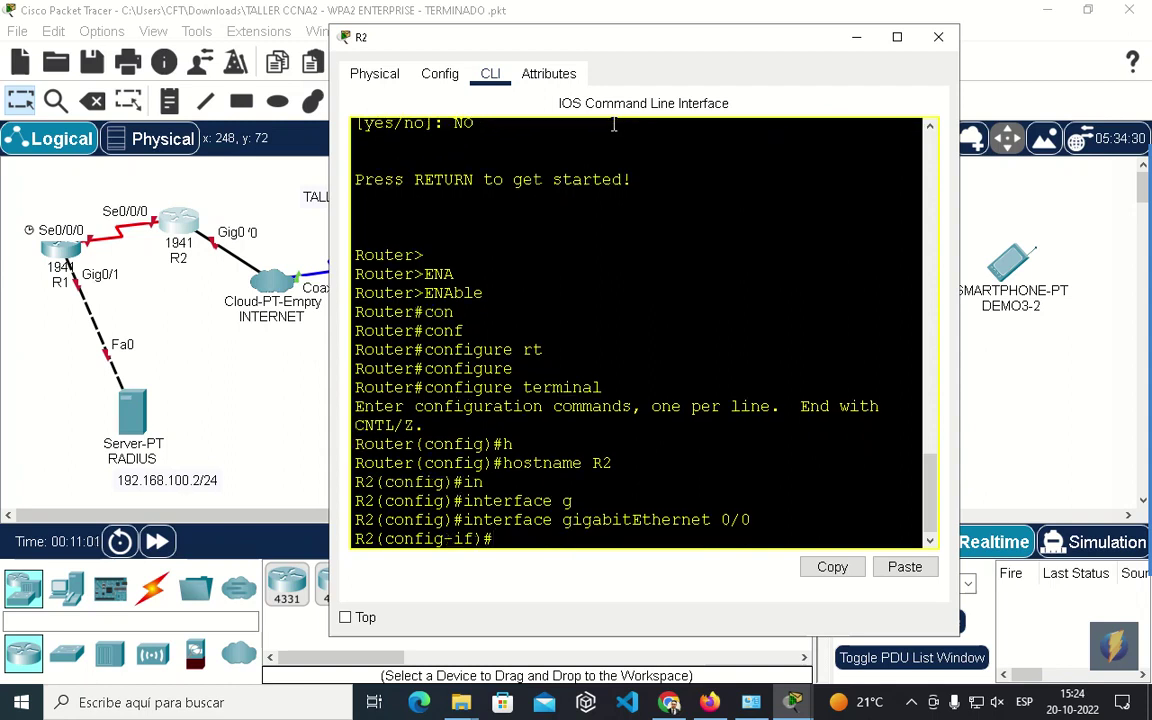